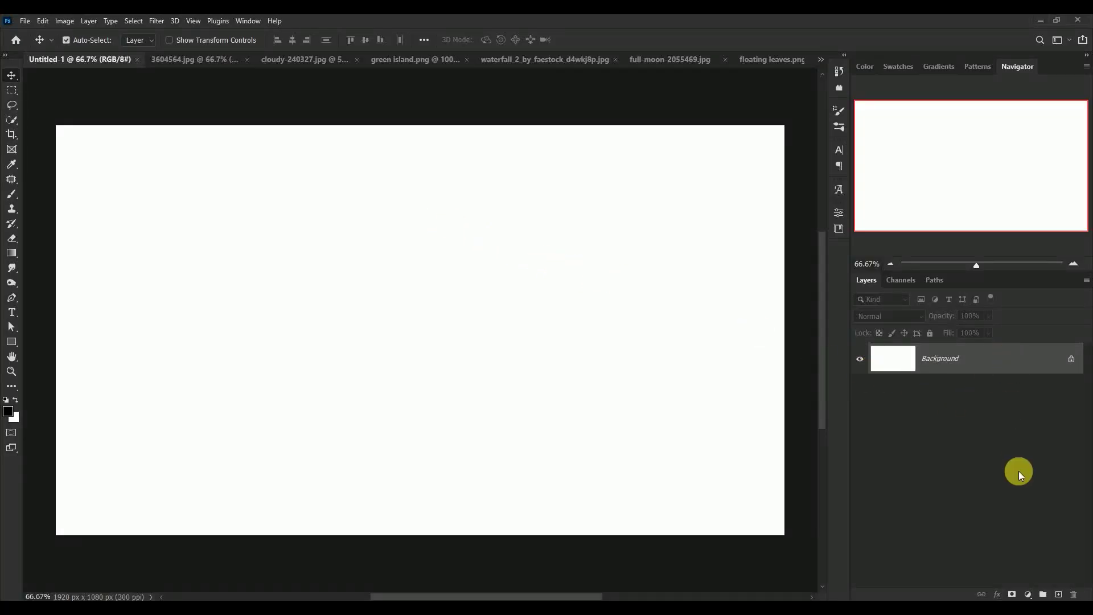
- Add a Solid Color fill layer in blue #266fb4 over the white background
click(1026, 591)
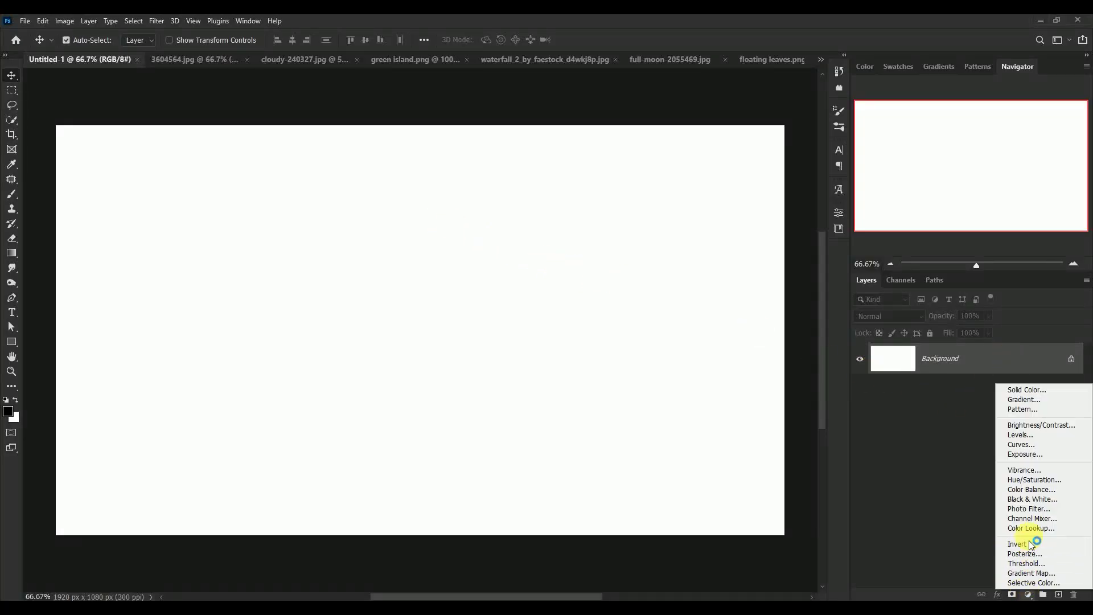
click(1024, 390)
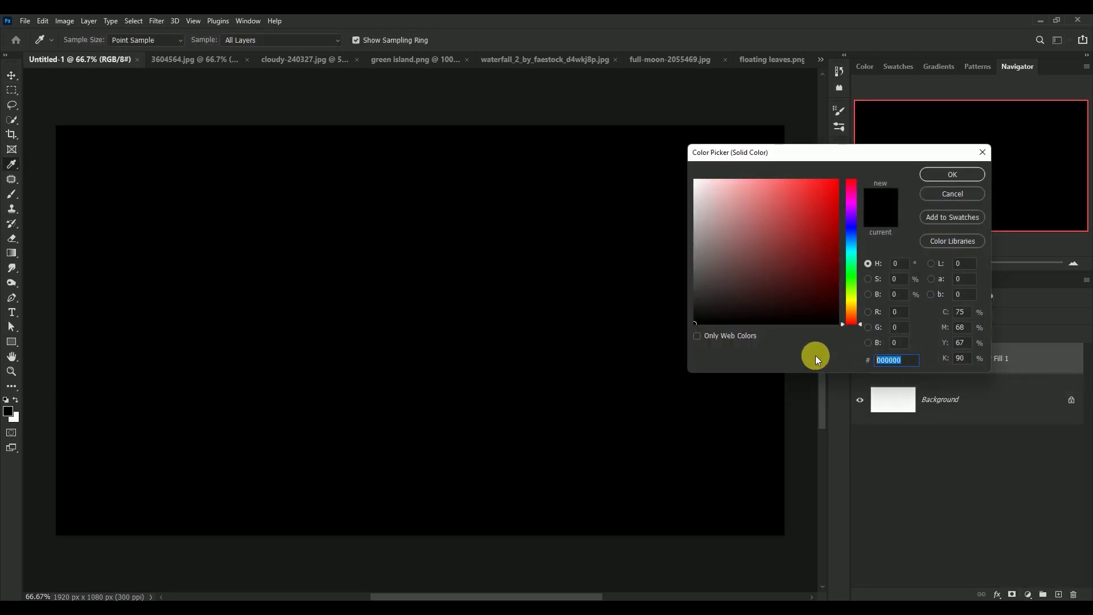
text(2)
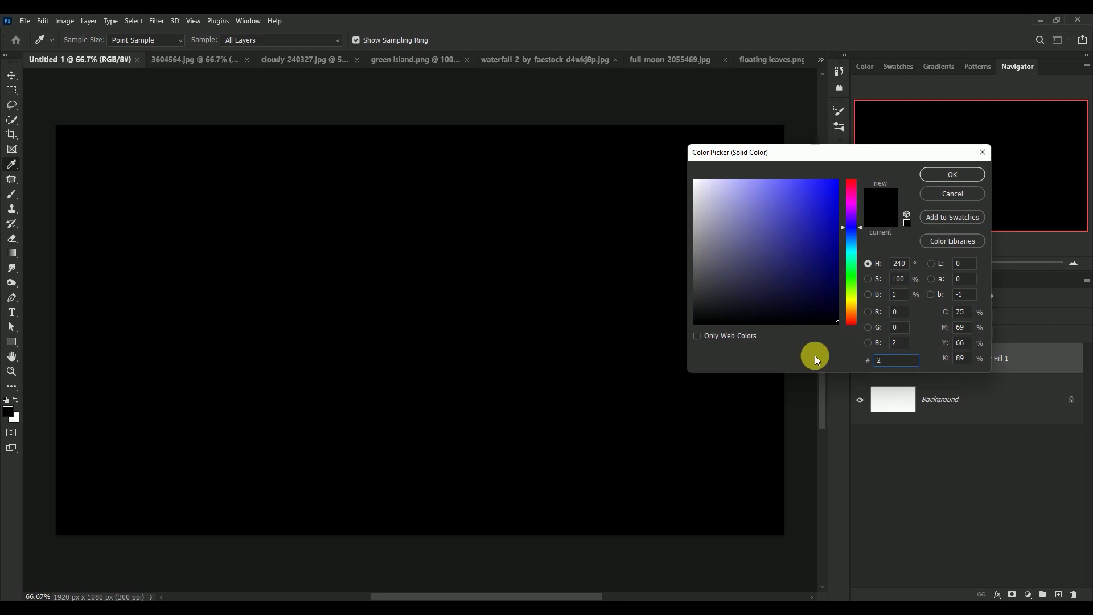
text(66)
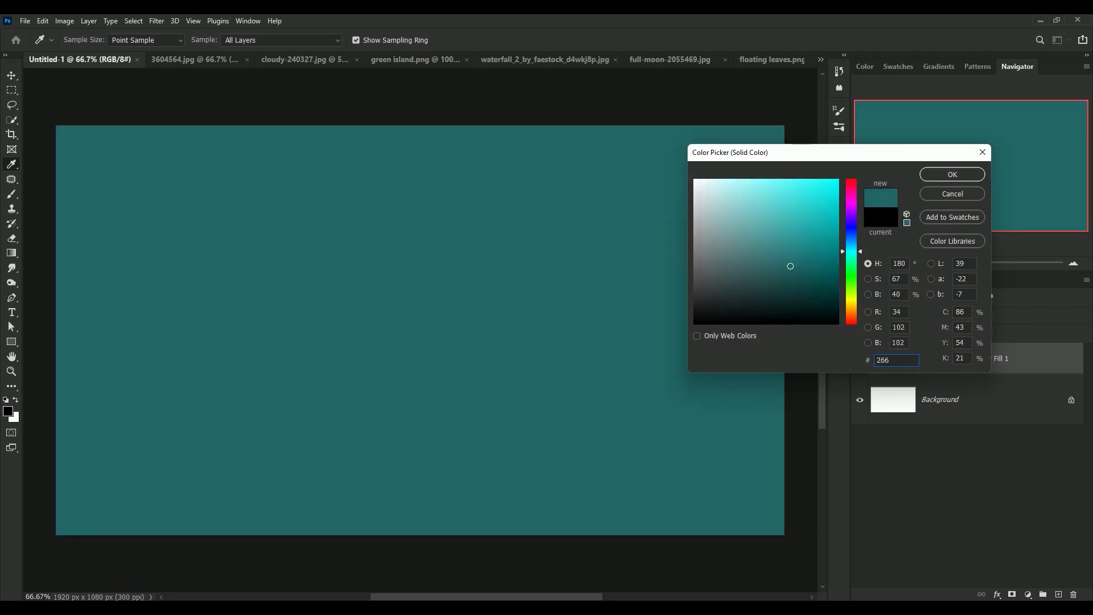
text(fb)
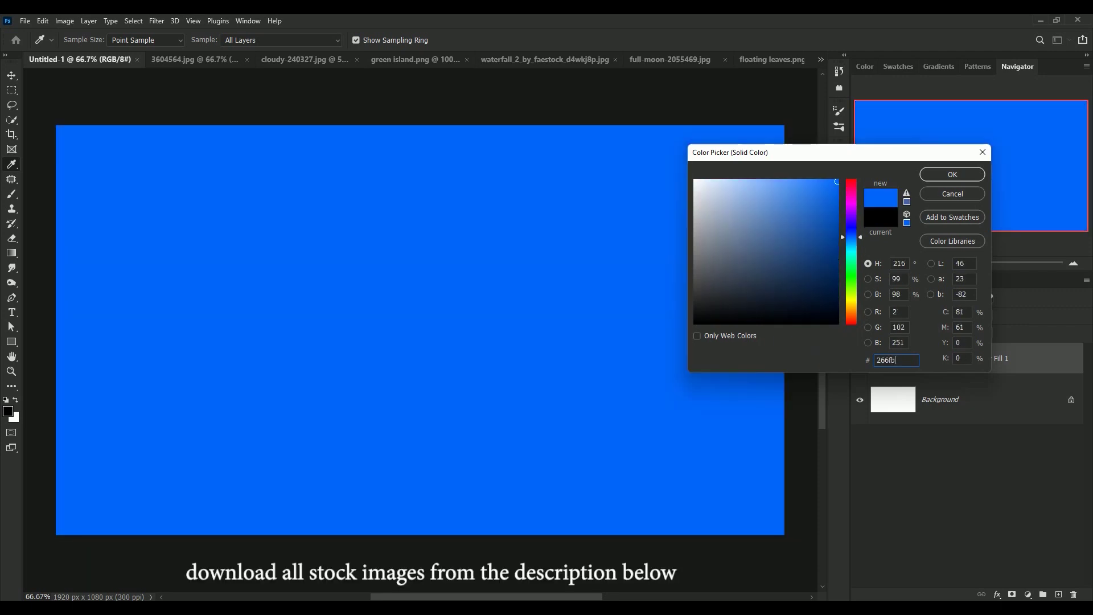
text(4)
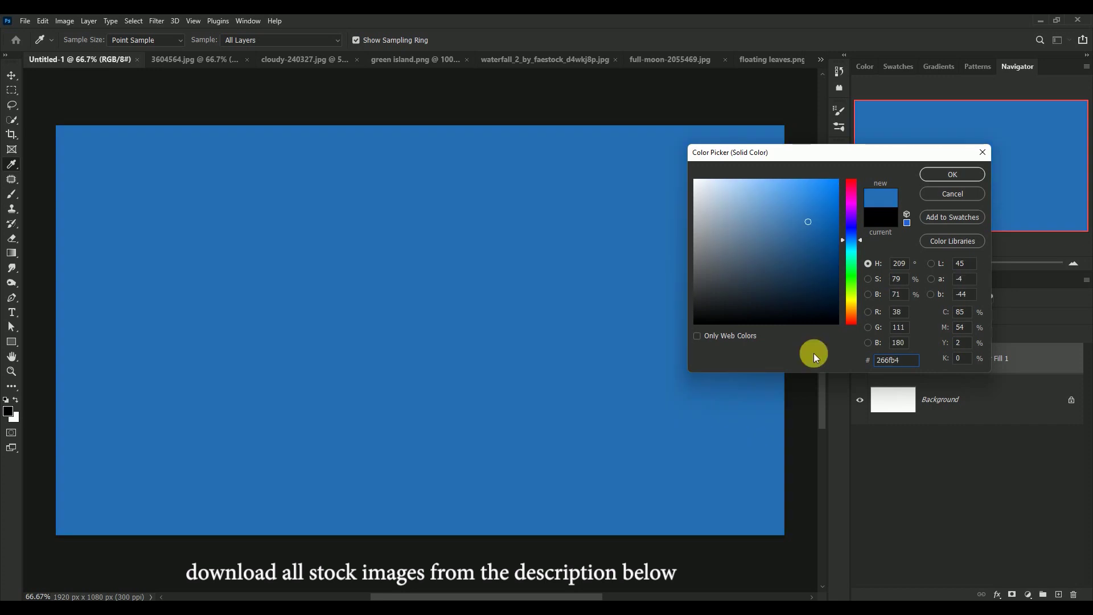
click(956, 175)
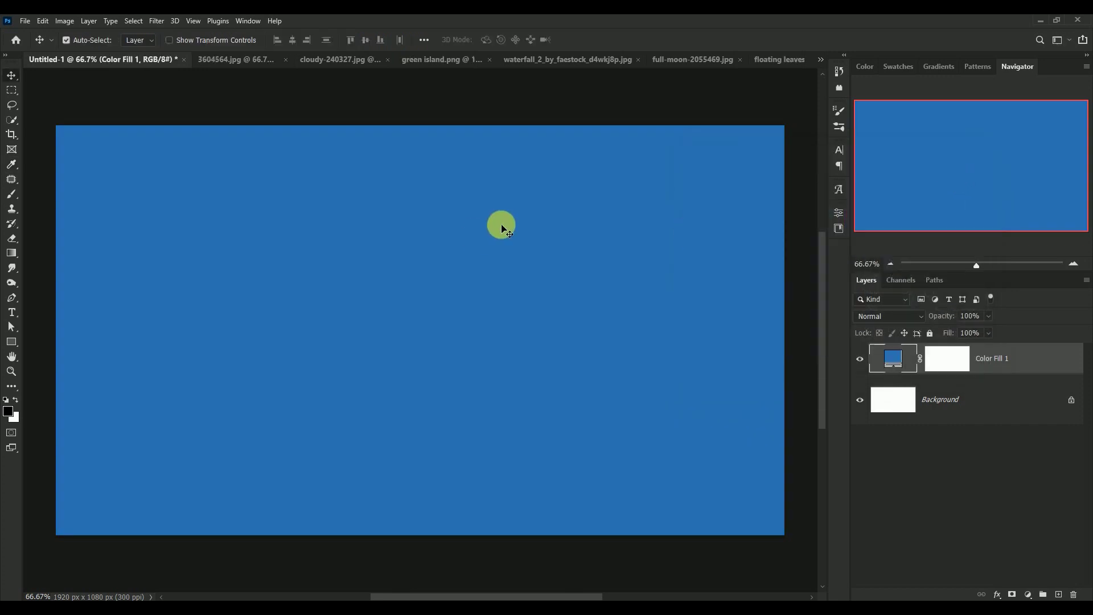
- Paste the 3604564.jpg cloud photo into Untitled-1 as Layer 1 and shift it sideways
click(217, 58)
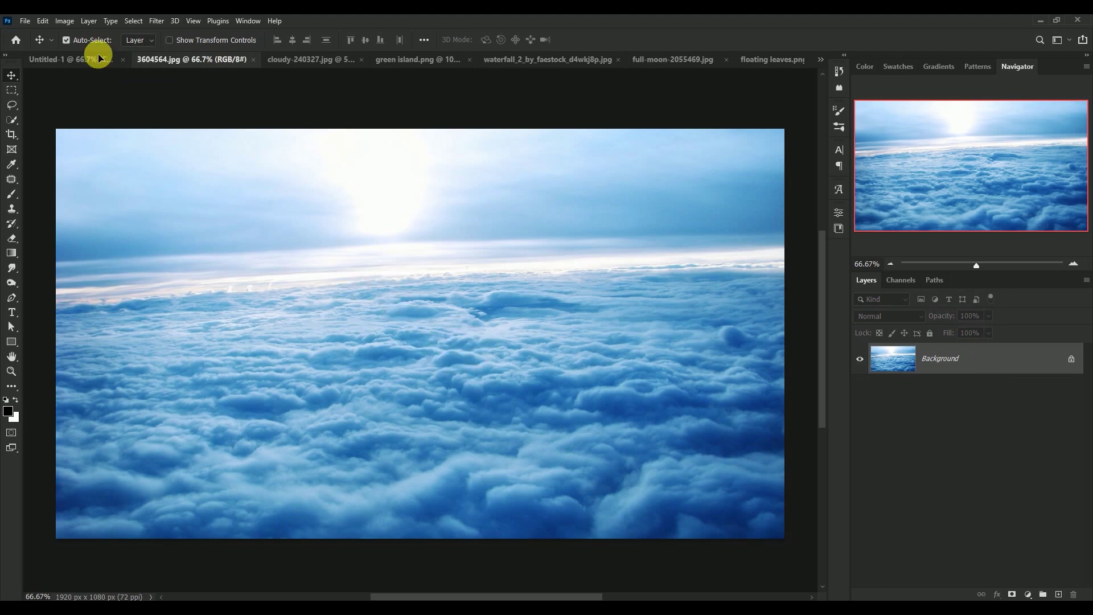
click(98, 54)
key(ctrl+v)
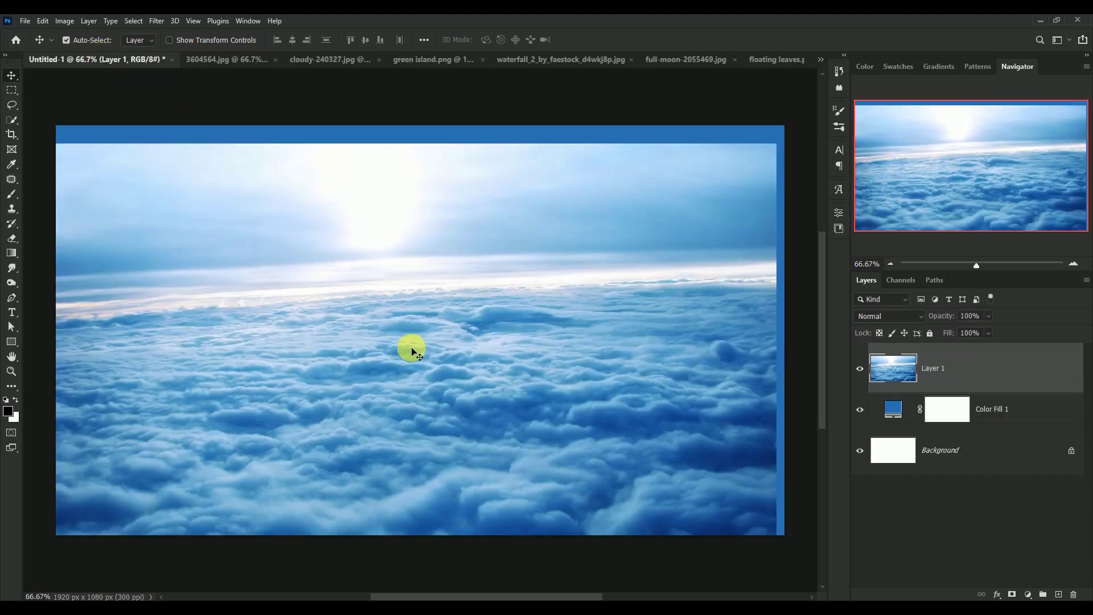
drag(412, 348, 431, 344)
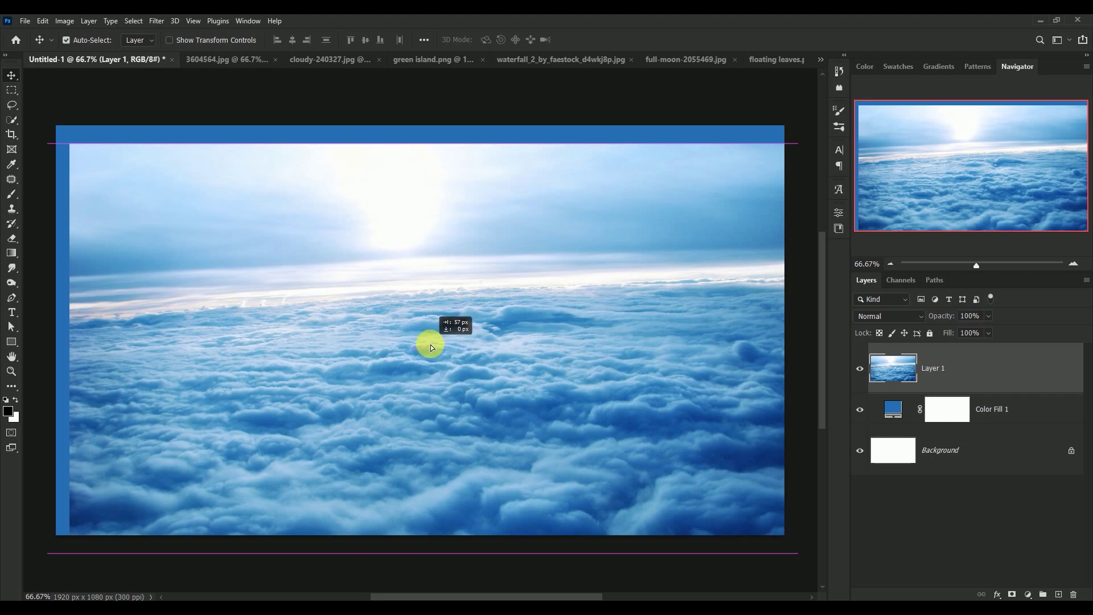
key(ctrl+minus)
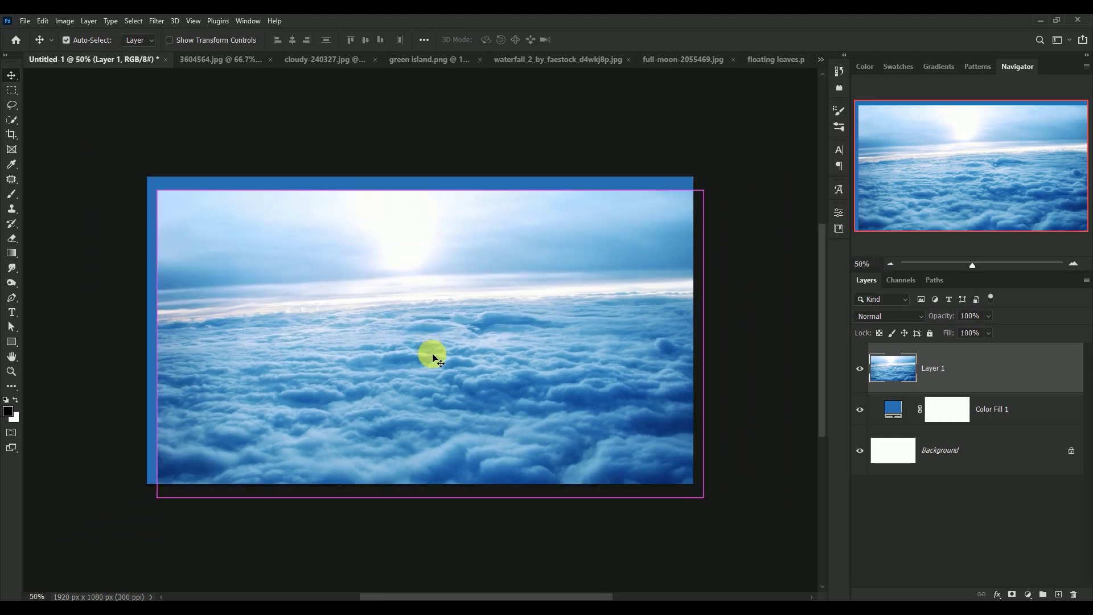
- Scale the cloud layer up to about 108% and move it lower and left
key(ctrl+t)
drag(703, 496, 743, 537)
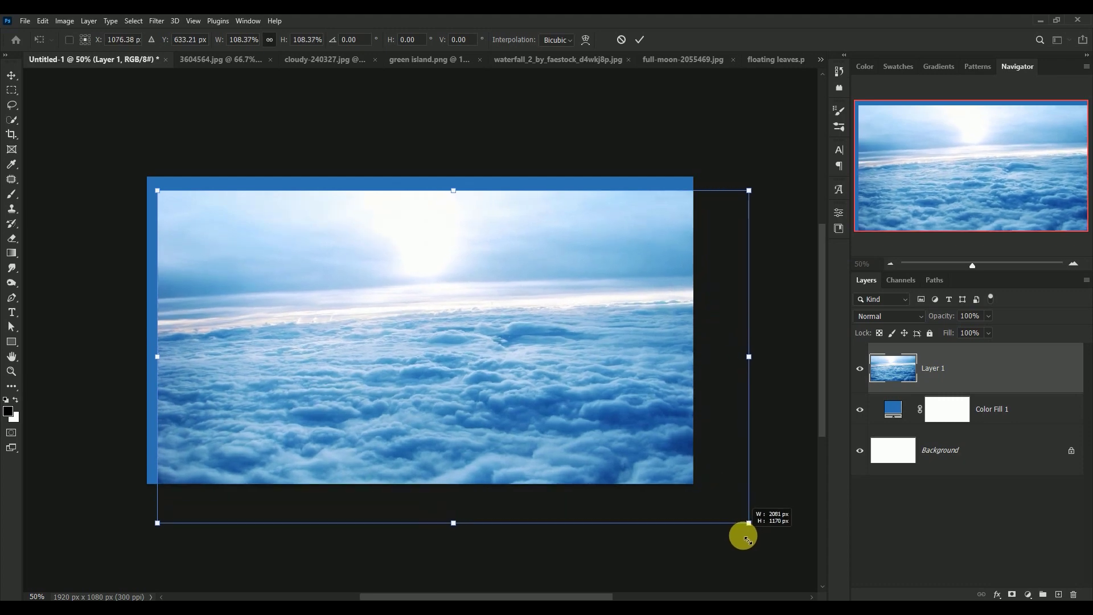
mouse_move(544, 453)
mouse_down()
mouse_move(521, 472)
mouse_move(519, 463)
mouse_up()
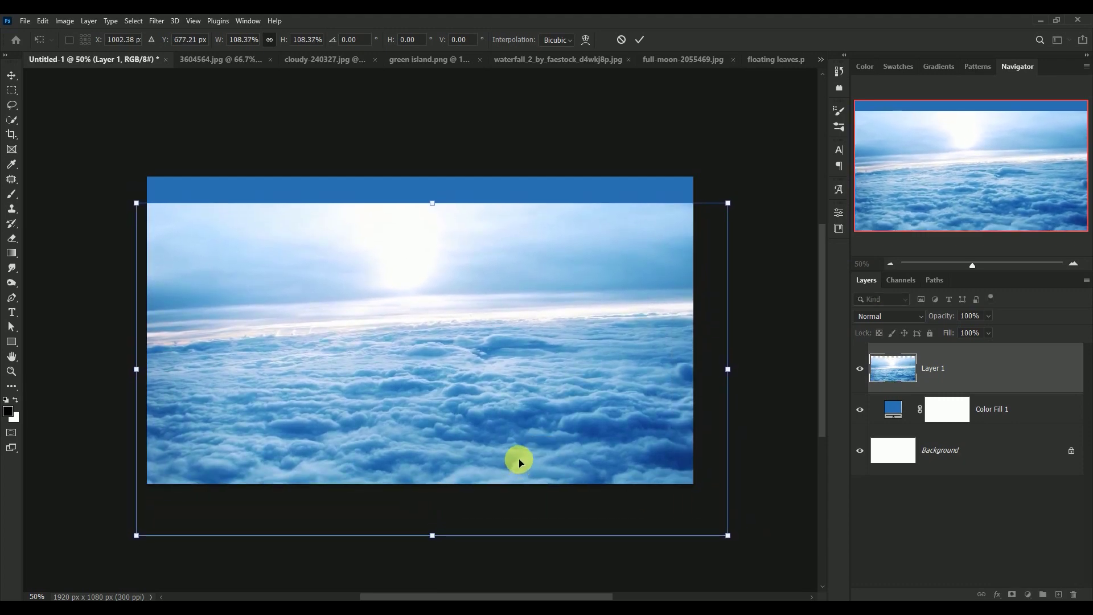
key(Return)
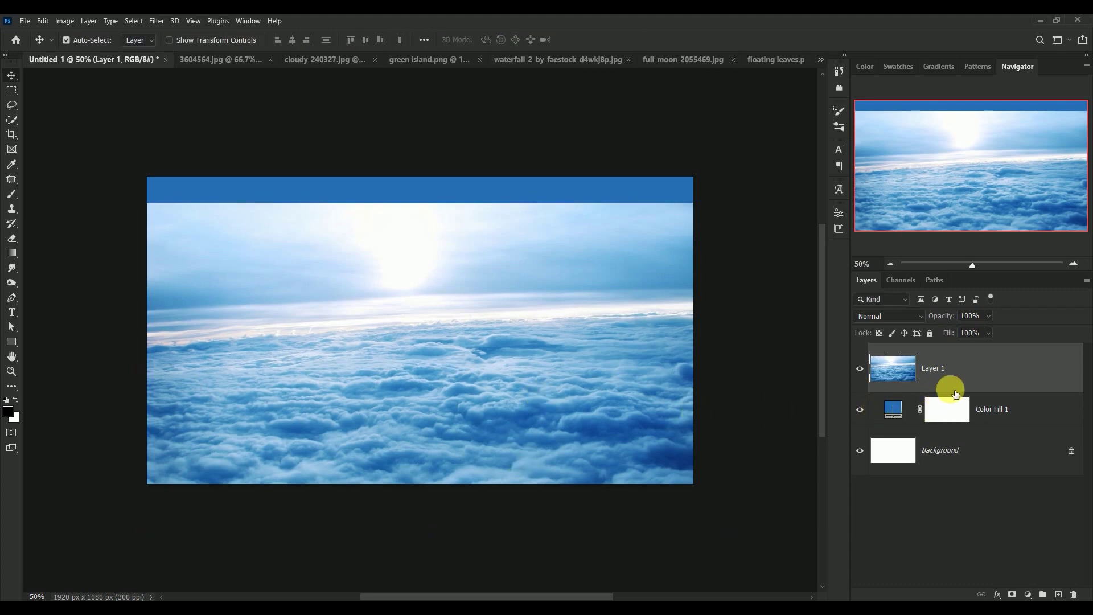
- Mask Layer 1 with a top-to-bottom gradient so the cloud top fades into the blue
click(1011, 593)
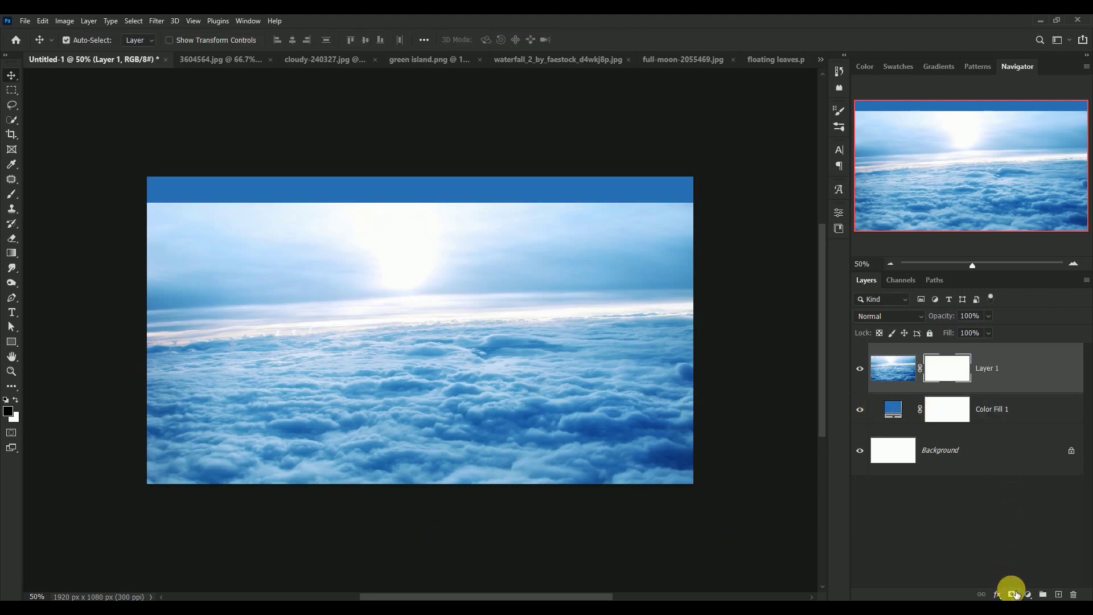
click(12, 252)
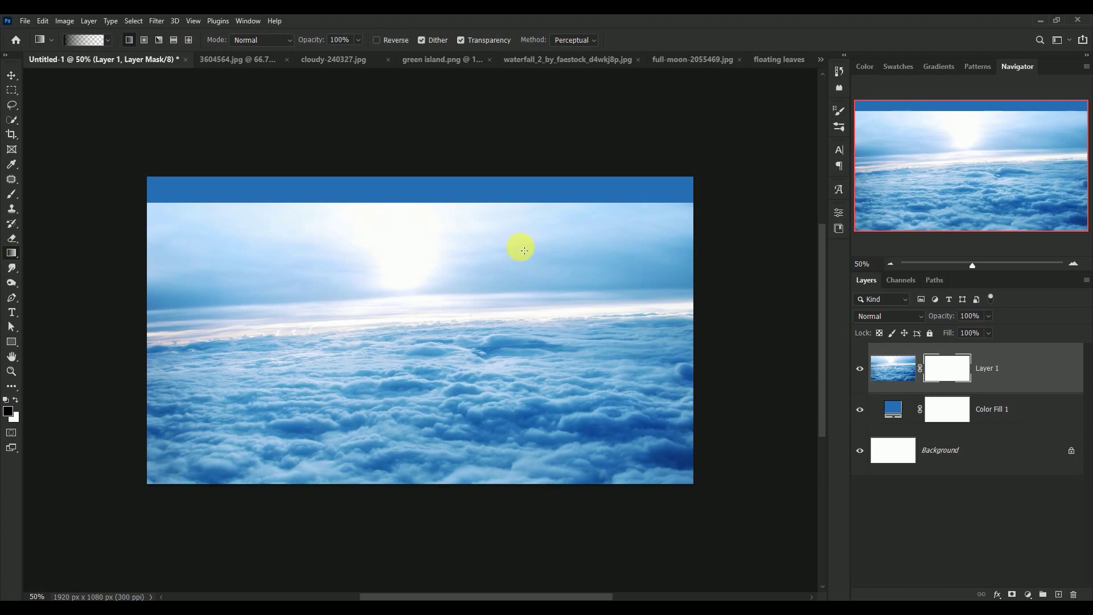
drag(421, 227, 424, 357)
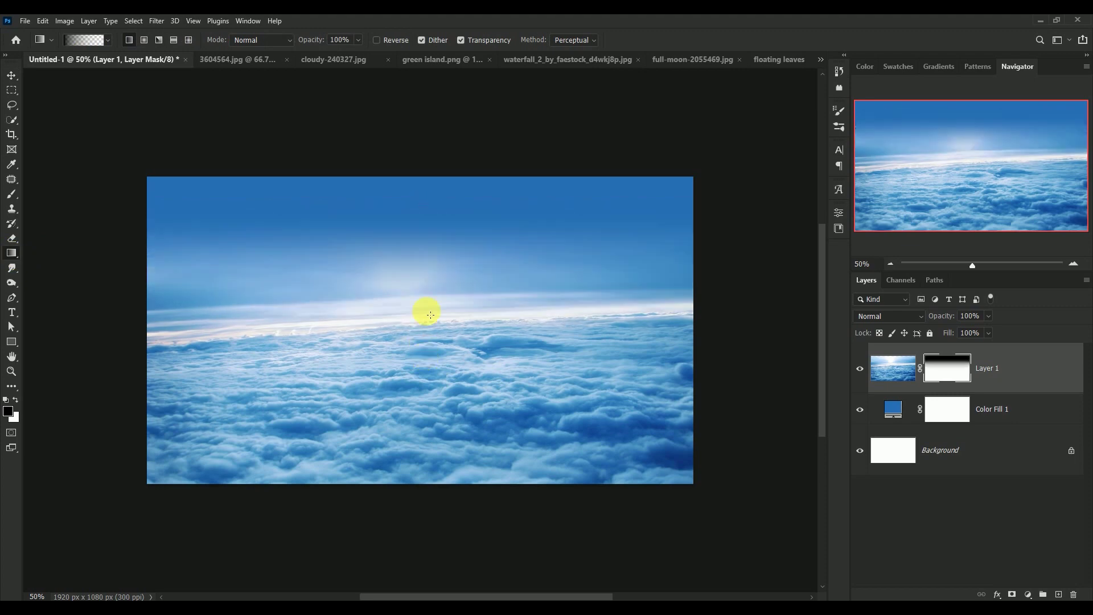
drag(425, 248, 427, 378)
drag(432, 293, 427, 374)
drag(425, 315, 424, 371)
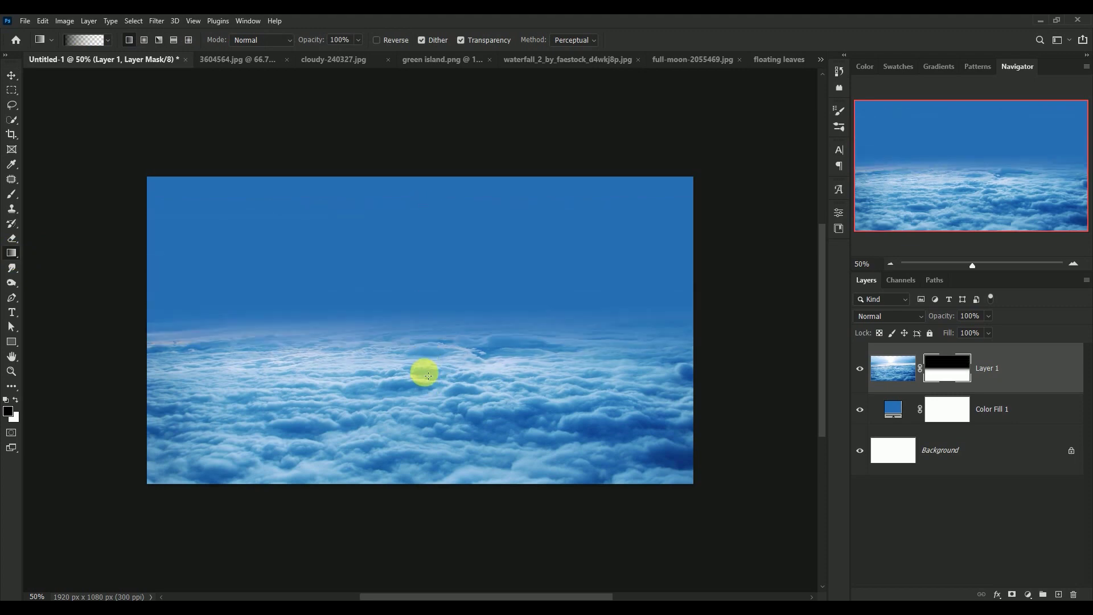
drag(422, 310, 422, 348)
drag(422, 306, 419, 373)
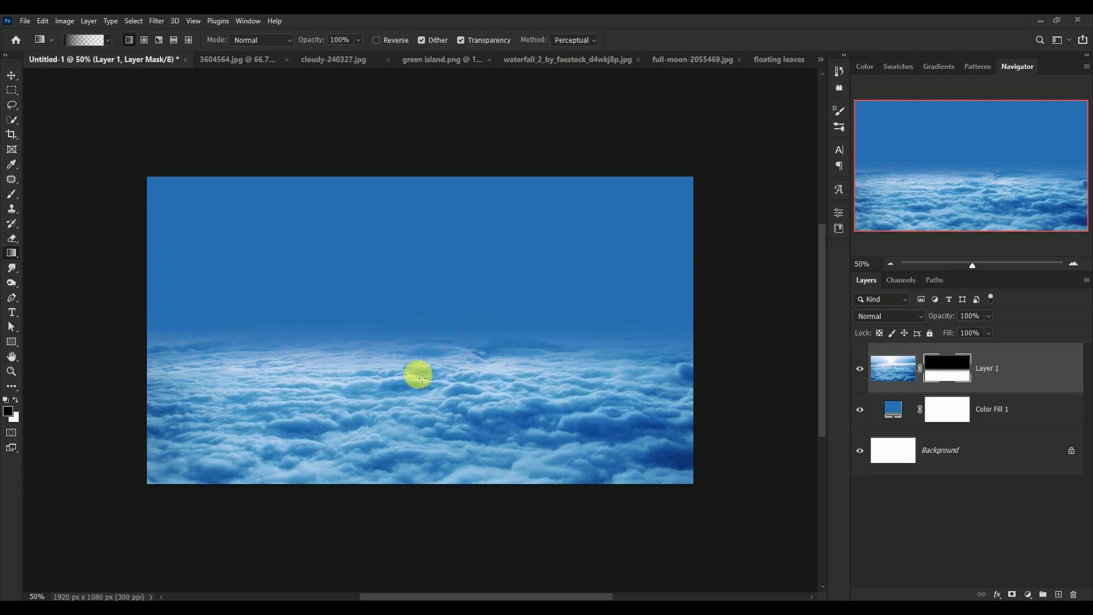
drag(417, 309, 421, 392)
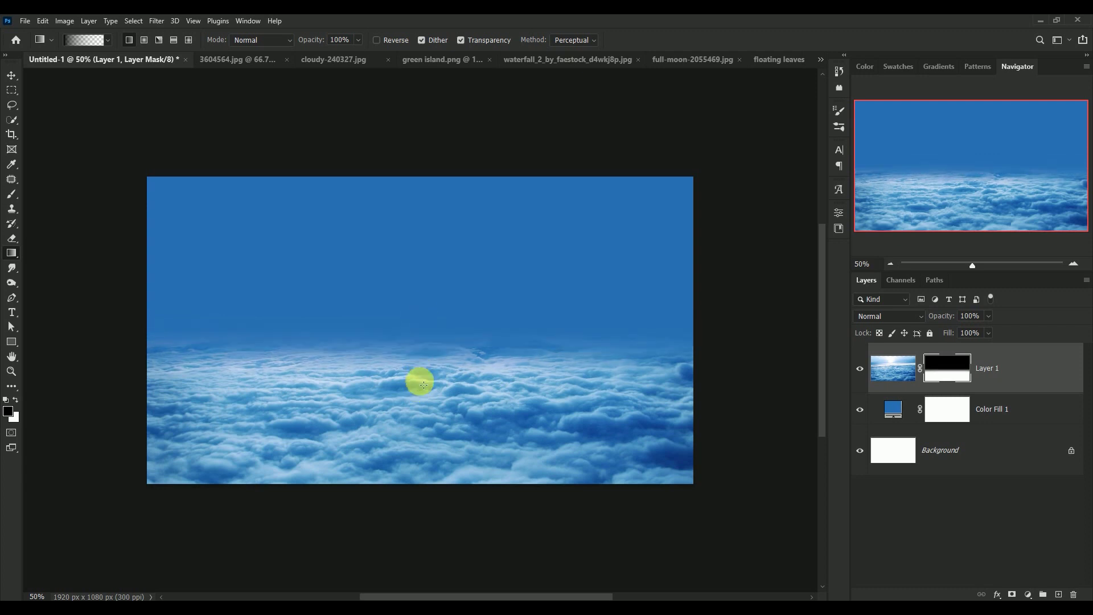
- Move the cloud layer down 48 px and toggle its visibility to compare
click(11, 76)
drag(483, 356, 468, 420)
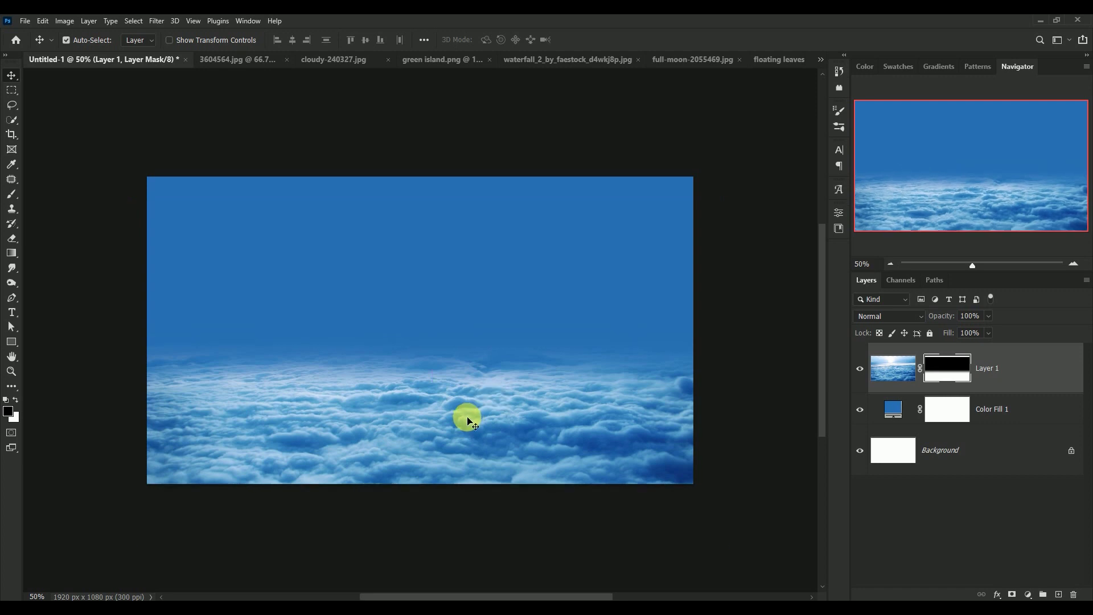
click(860, 369)
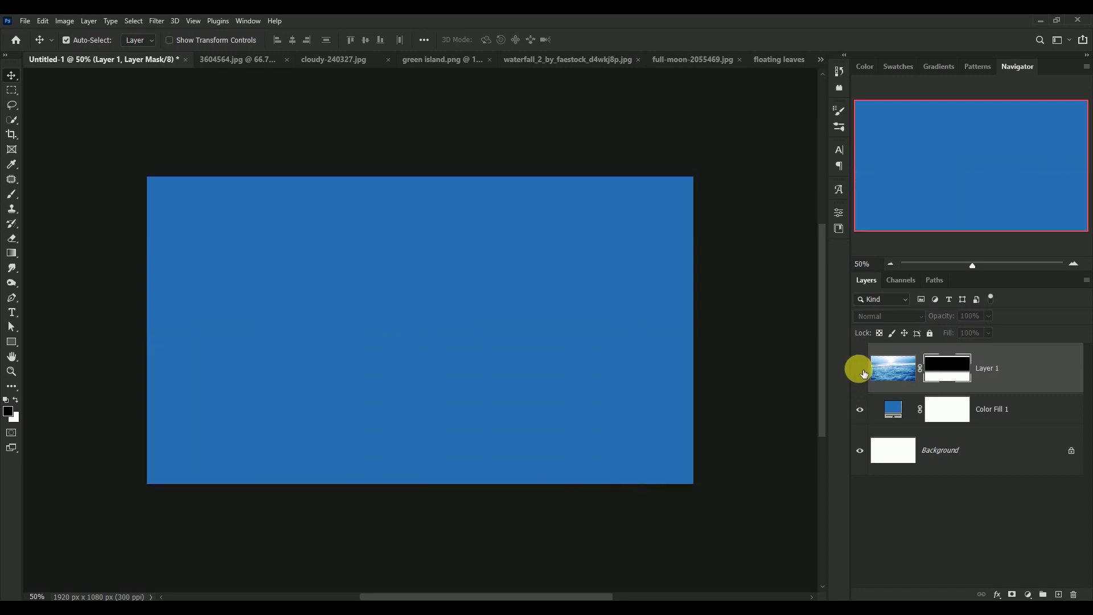
- Close 3604564.jpg, clear the guide, and target the cloud layer's image instead of its mask
click(212, 61)
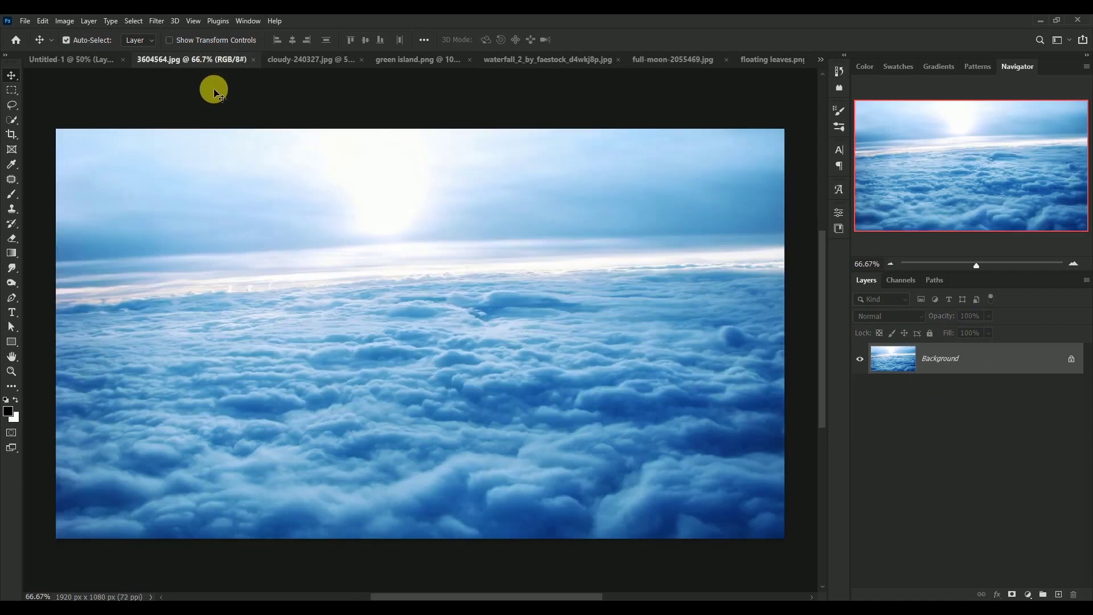
key(ctrl+w)
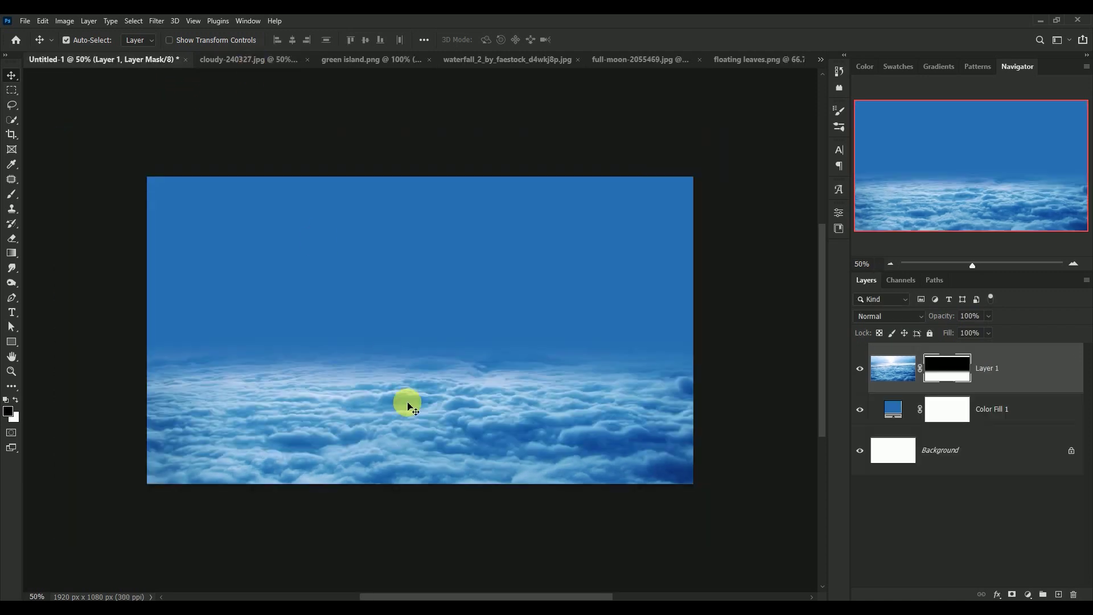
scroll(431, 433, up, 2)
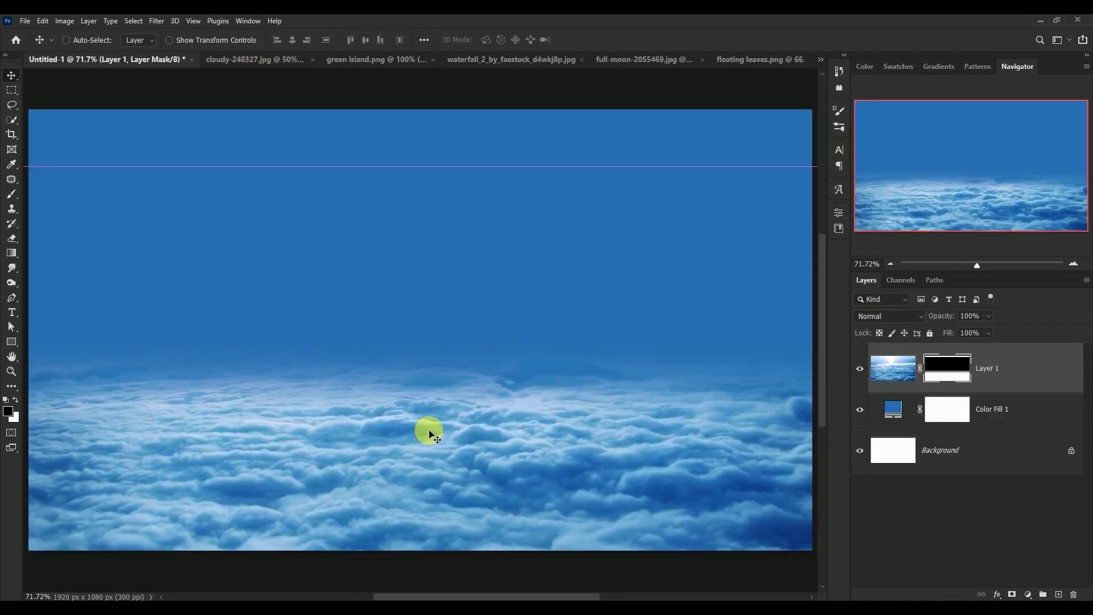
key(ctrl+semicolon)
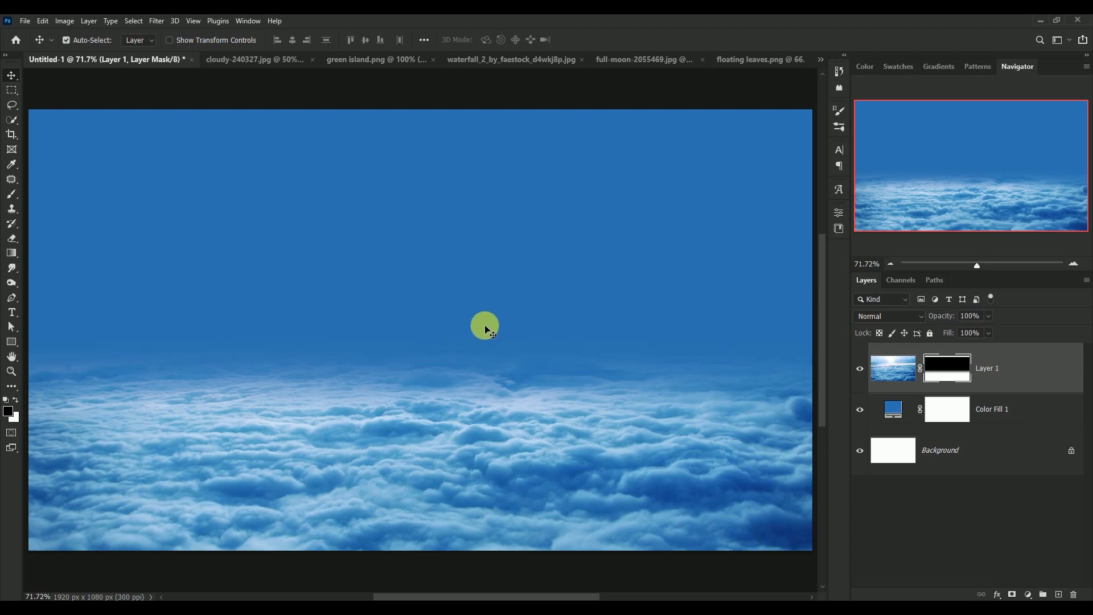
click(893, 364)
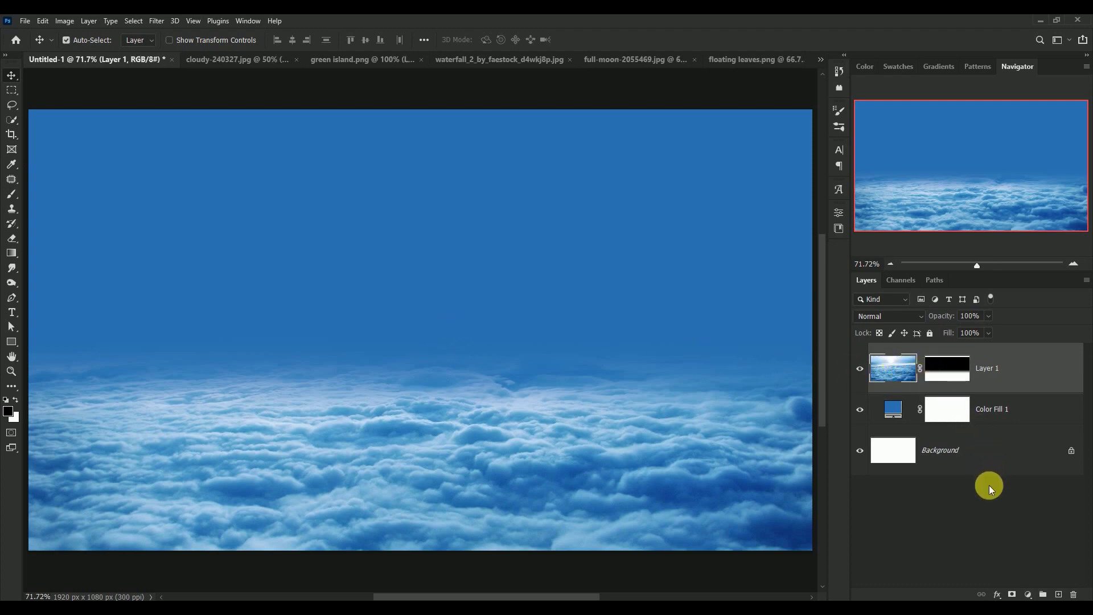
- Add a Hue/Saturation adjustment clipped to the clouds: Hue +20, Saturation −42, Lightness −28
click(1030, 595)
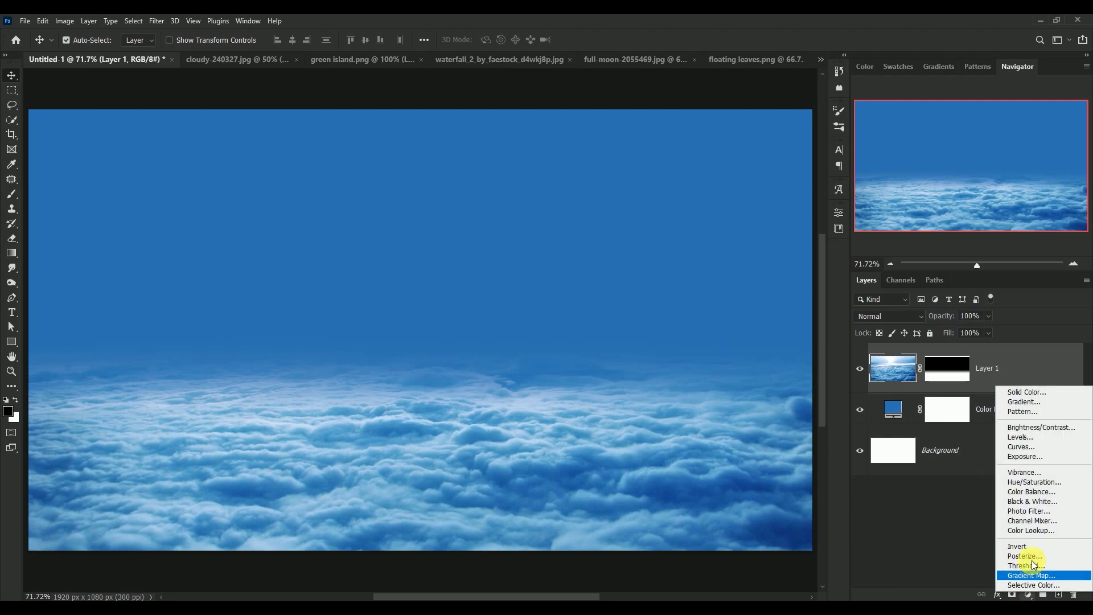
click(1034, 482)
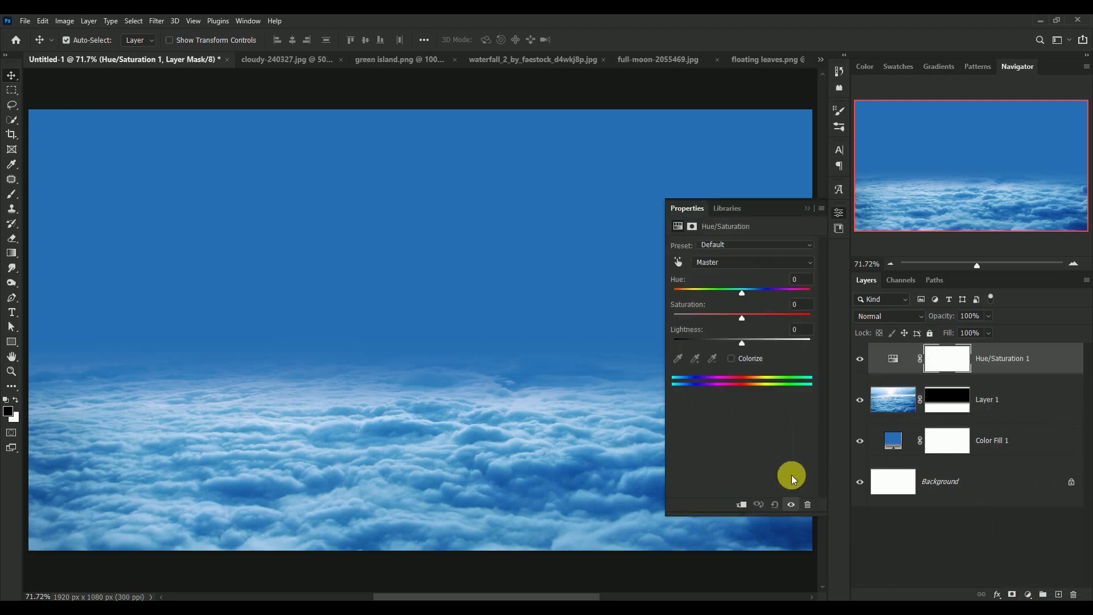
click(742, 505)
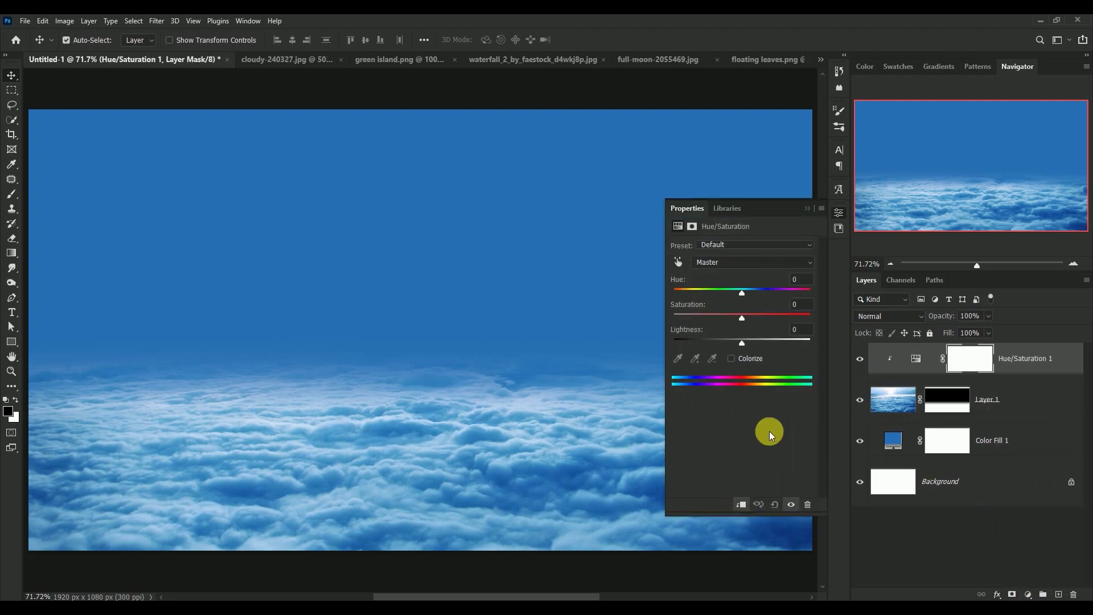
click(801, 284)
text(-20)
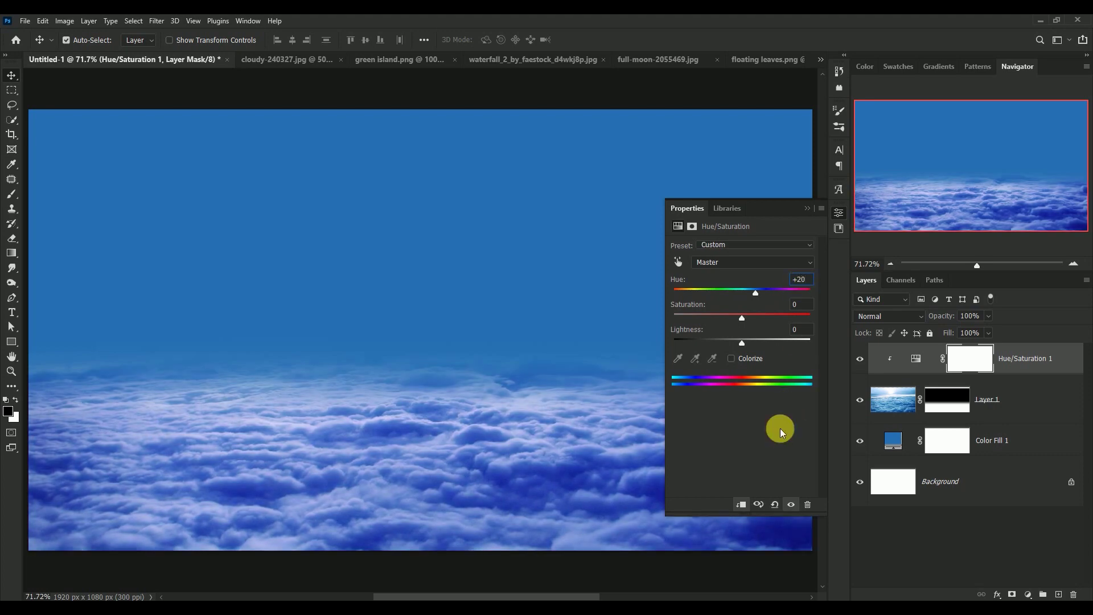
key(Tab)
text(-)
text(42)
key(Tab)
text(-)
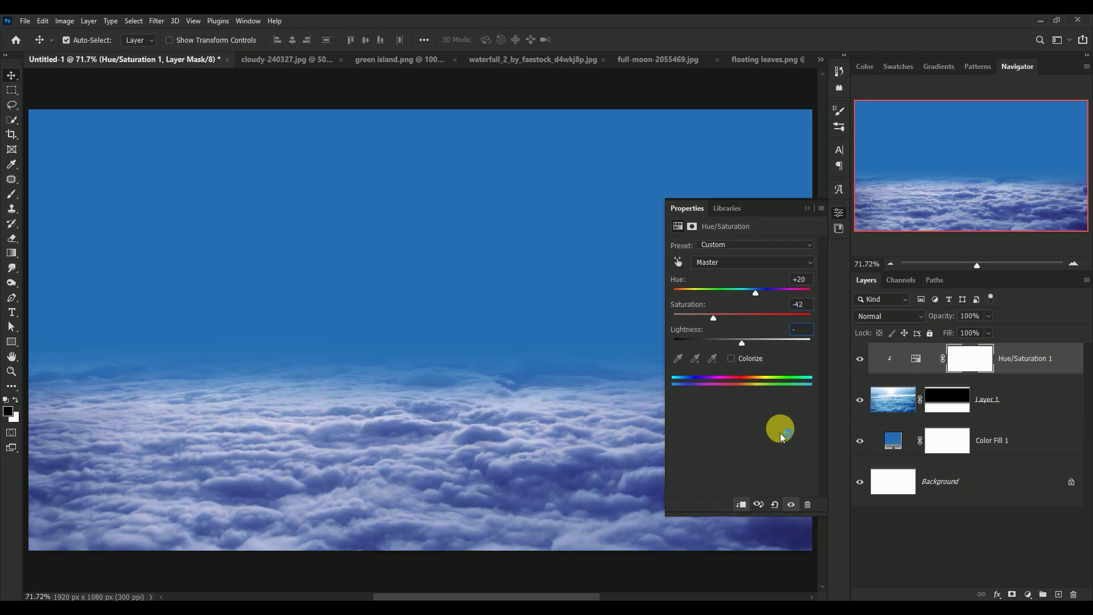
text(28)
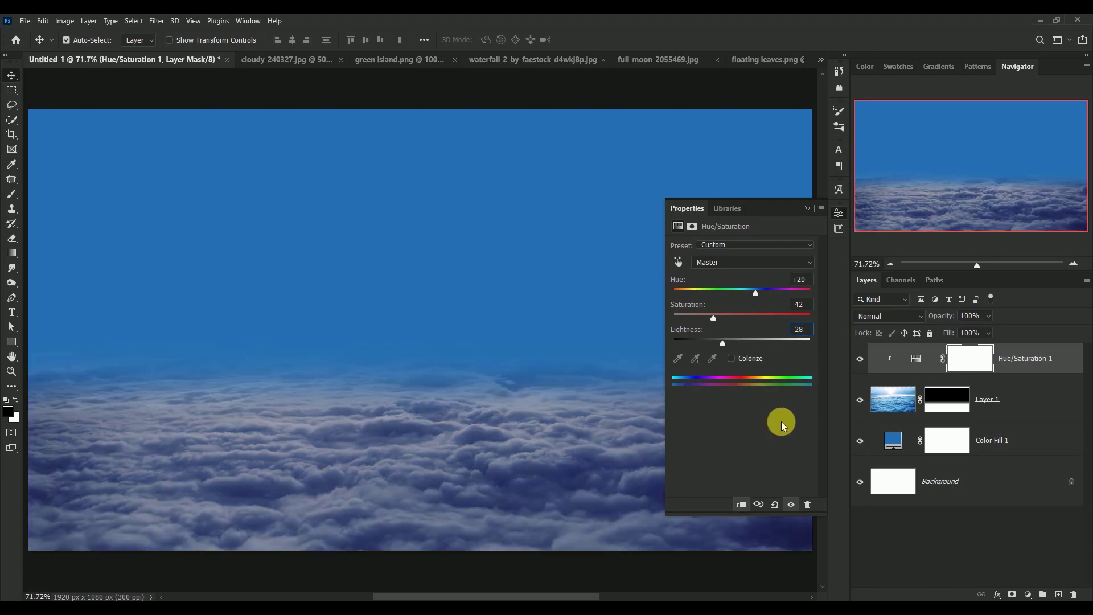
click(806, 209)
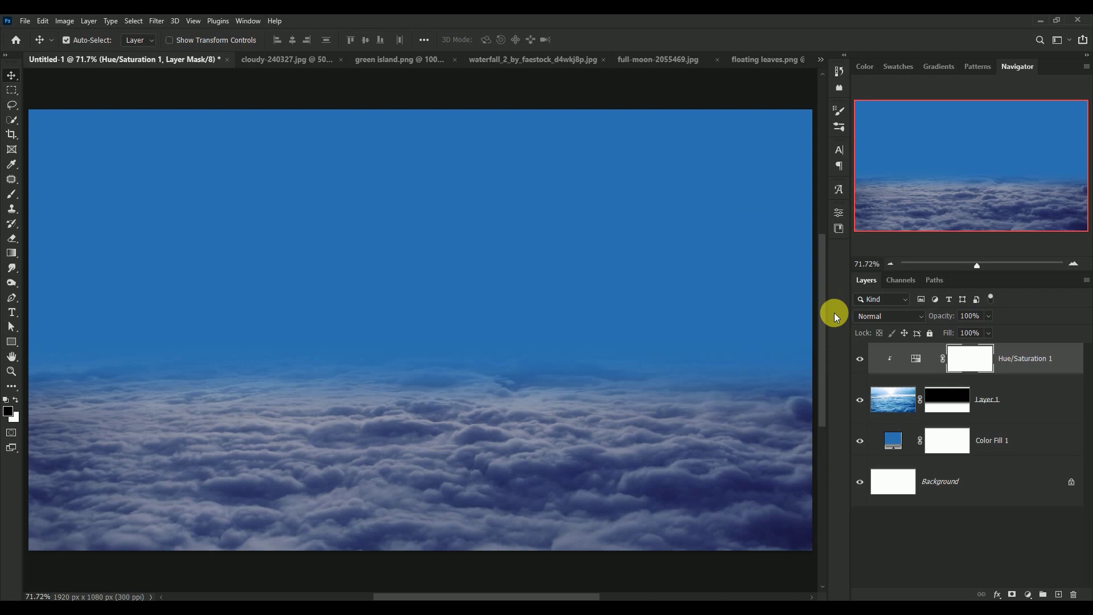
- Toggle the Hue/Saturation adjustment to compare, then nudge the cloud sea down slightly
click(860, 359)
click(860, 359)
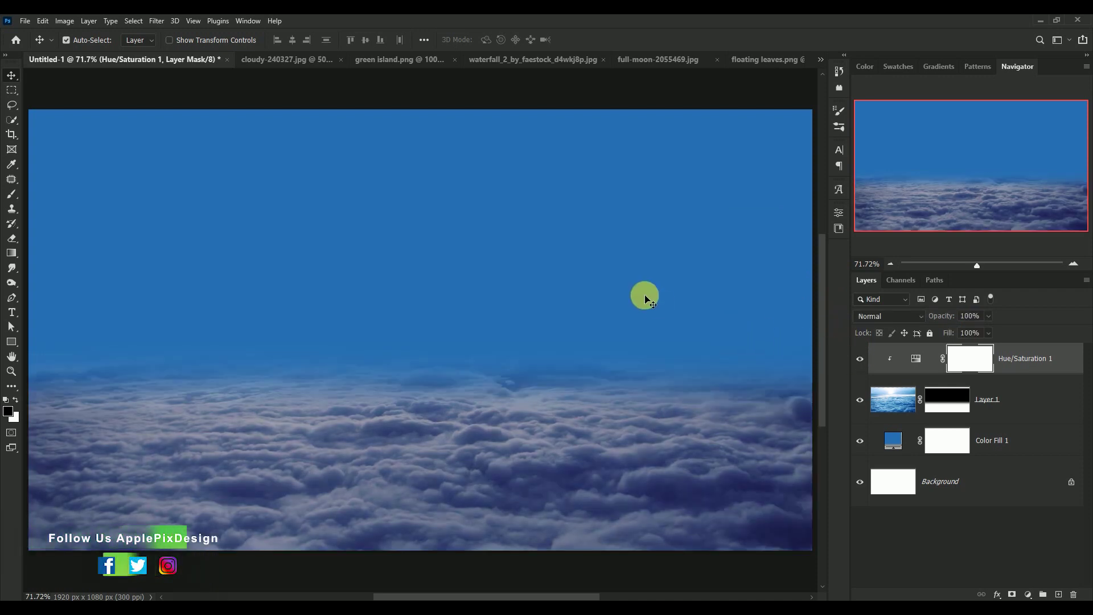
click(914, 359)
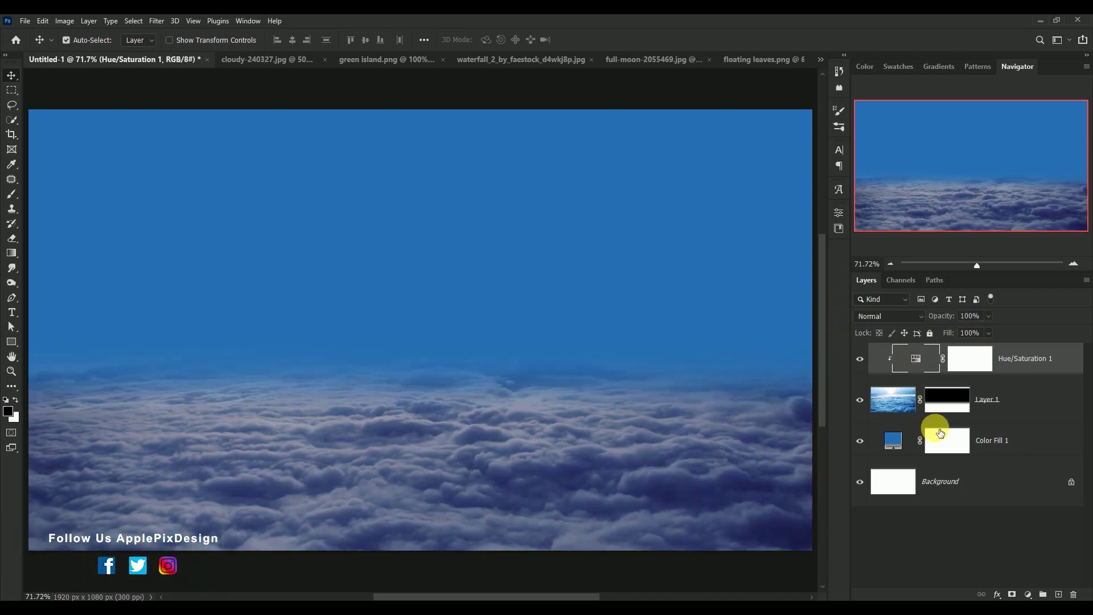
mouse_move(530, 442)
mouse_down()
mouse_move(525, 460)
mouse_move(527, 446)
mouse_up()
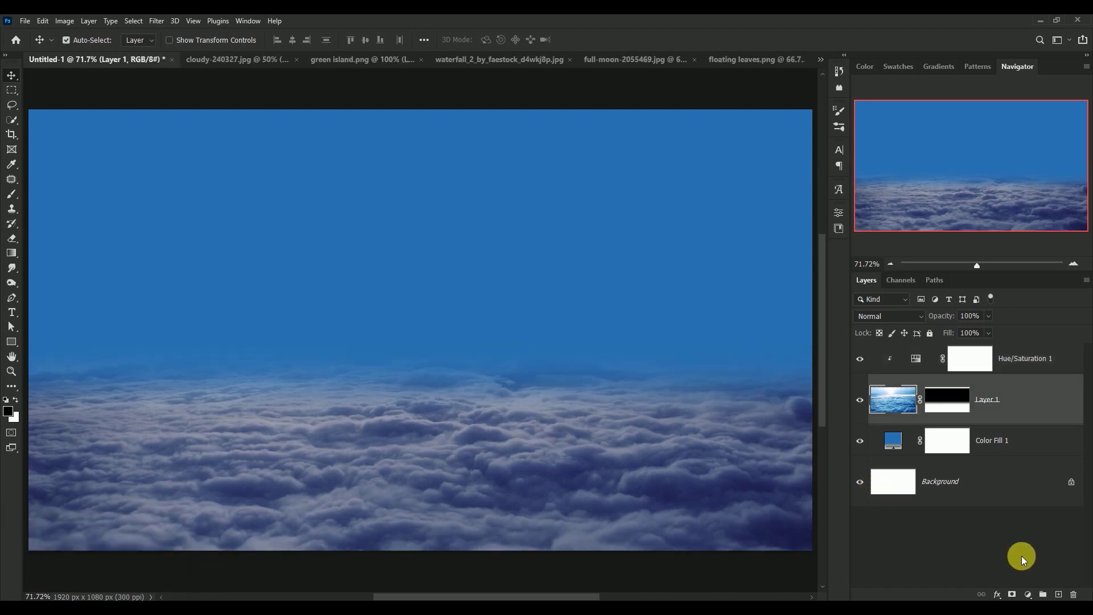
- Add a Curves adjustment clipped to the clouds above Hue/Saturation 1, mapping input 180 to 161
click(1029, 594)
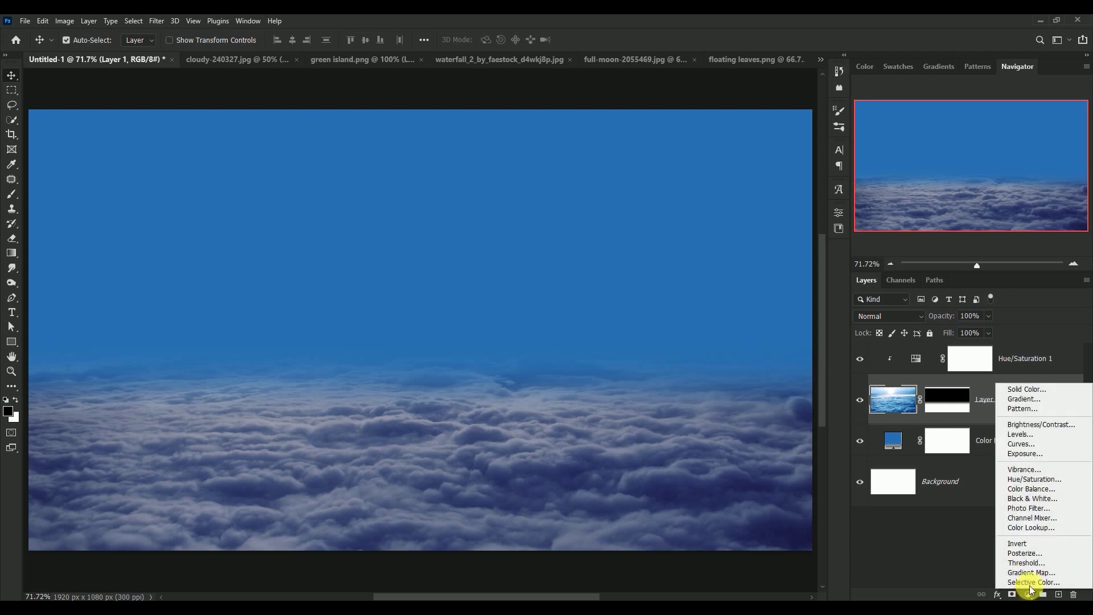
click(1036, 445)
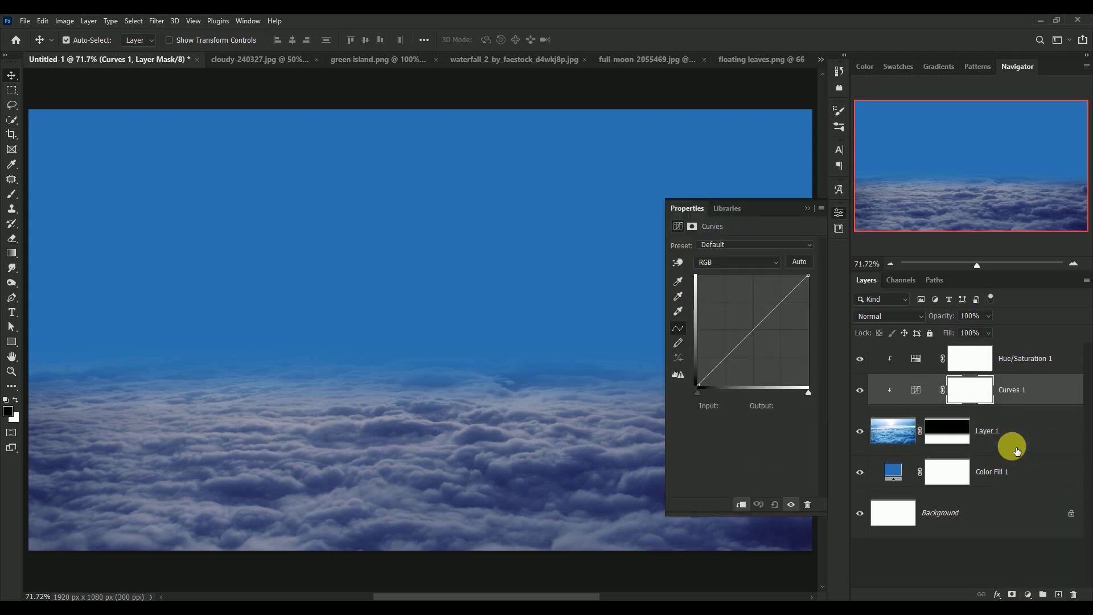
click(741, 503)
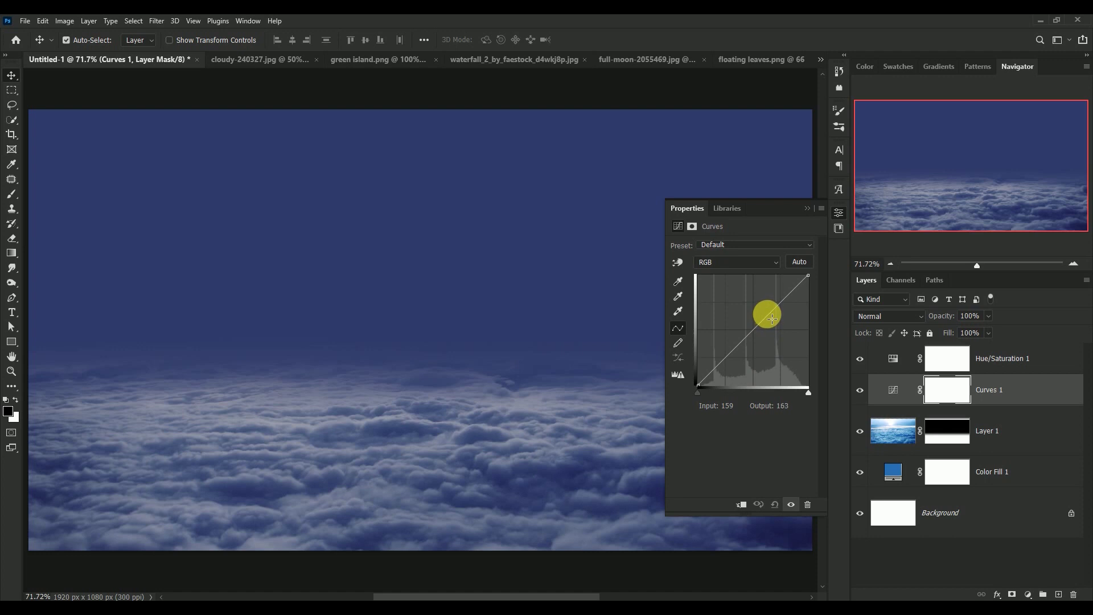
click(741, 505)
mouse_move(914, 381)
mouse_down()
mouse_move(921, 362)
mouse_move(908, 360)
mouse_up()
click(894, 391)
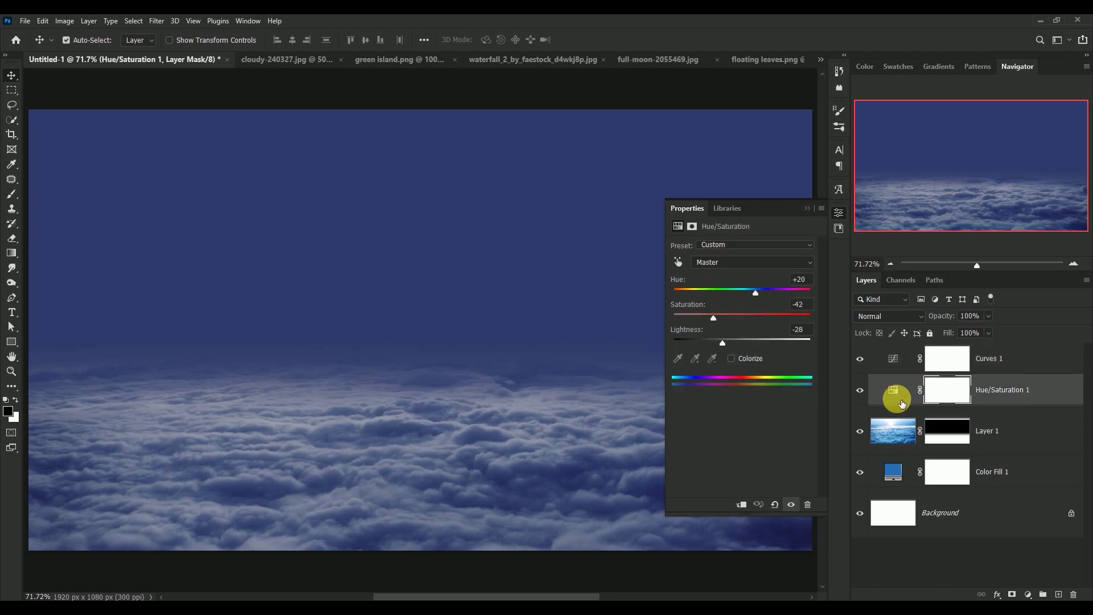
alt+click(898, 408)
click(897, 369)
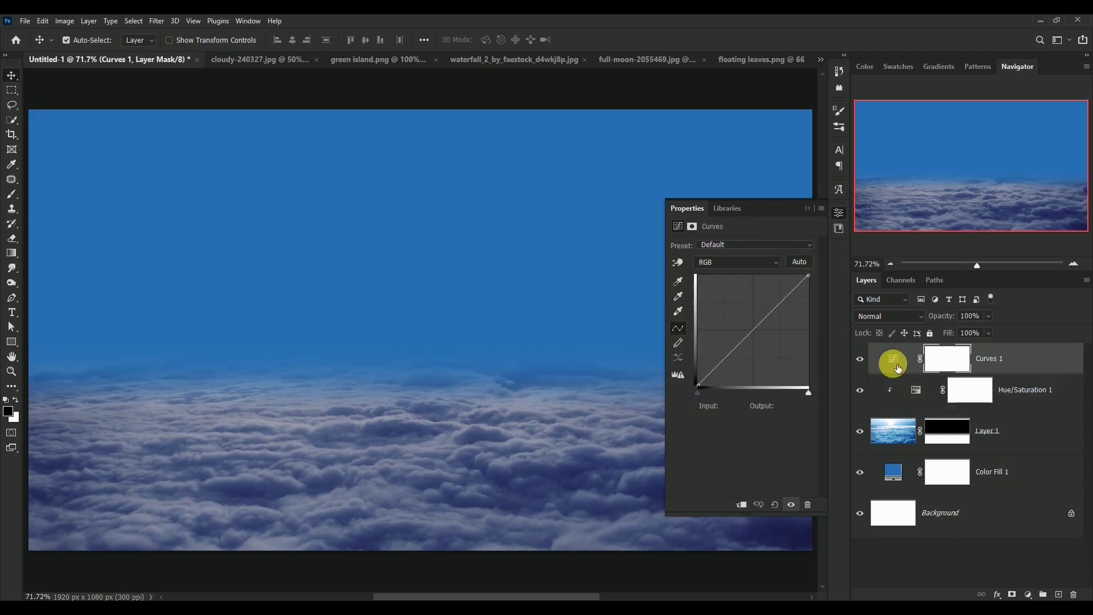
alt+click(877, 374)
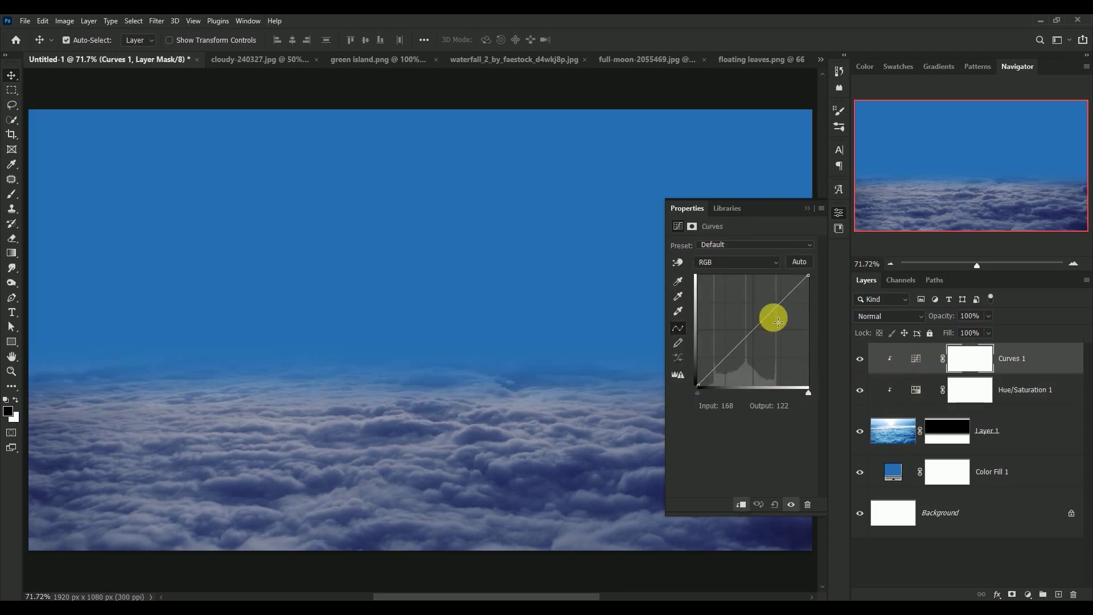
drag(776, 319, 779, 320)
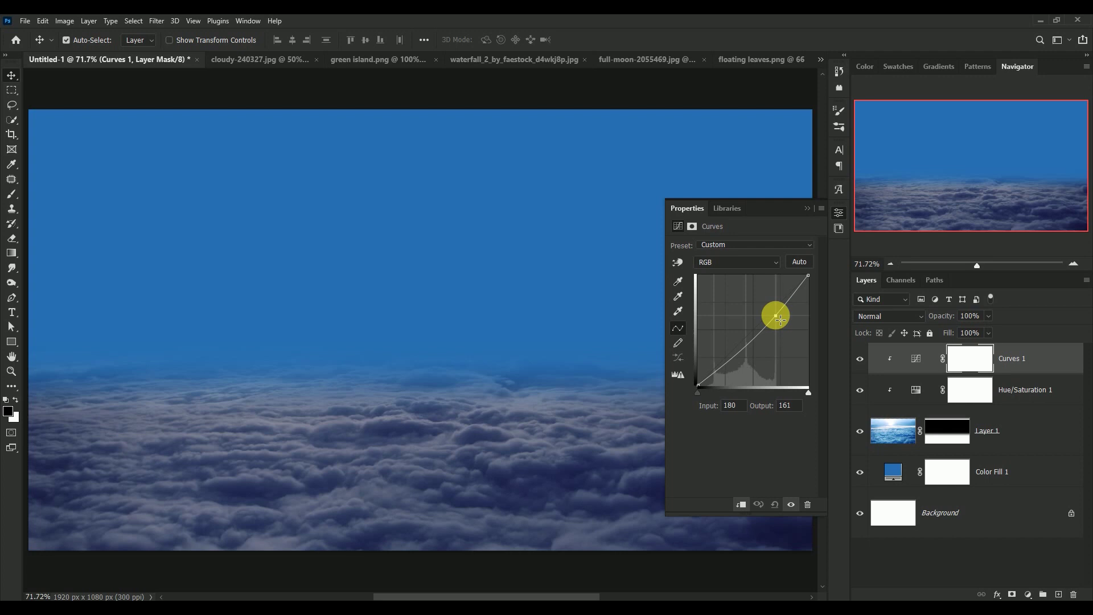
click(804, 209)
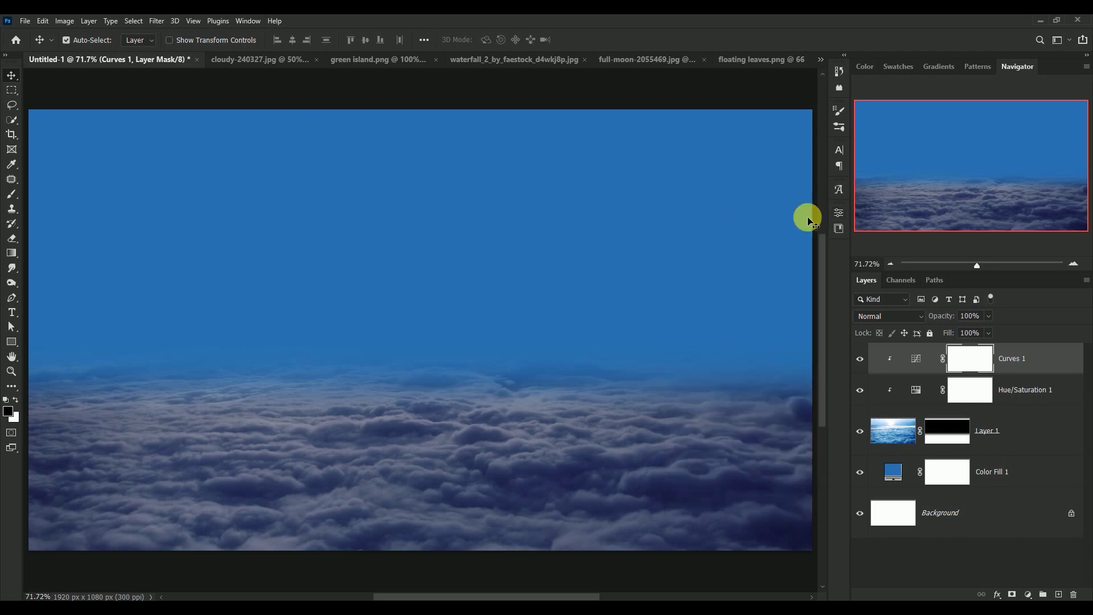
- Copy the cloudy-240327.jpg sky photo into Untitled-1 and close its source document
click(859, 359)
click(256, 61)
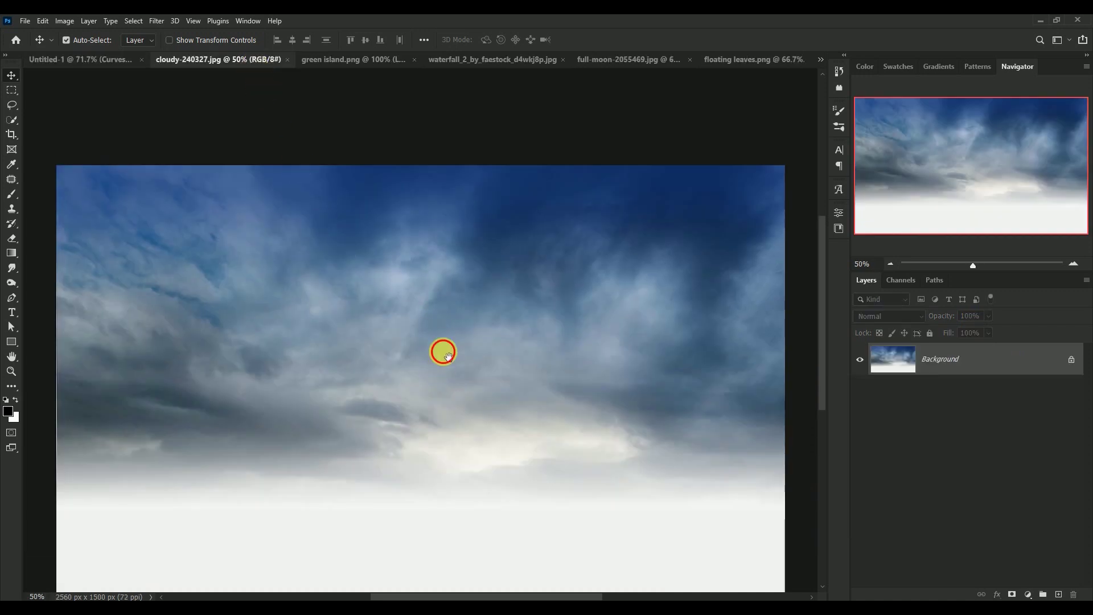
drag(442, 351, 450, 317)
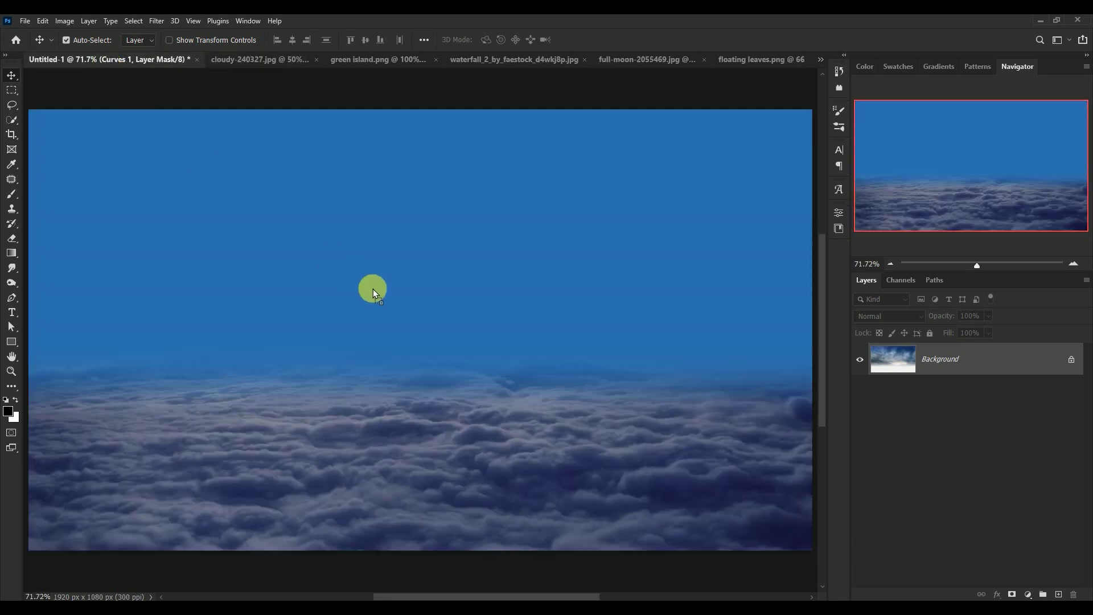
drag(431, 292, 413, 314)
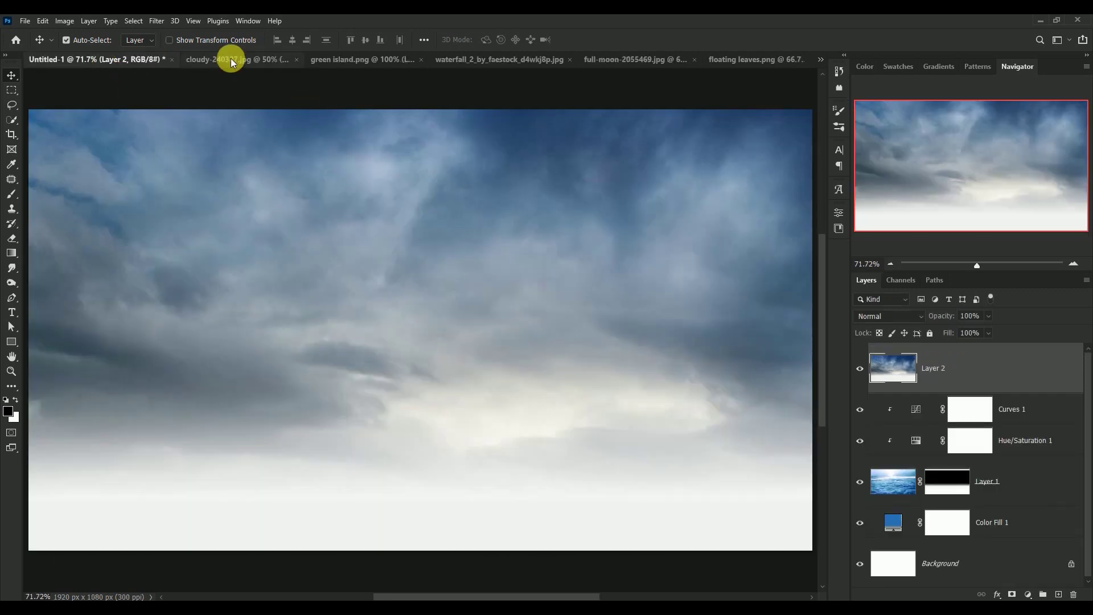
click(230, 58)
click(285, 59)
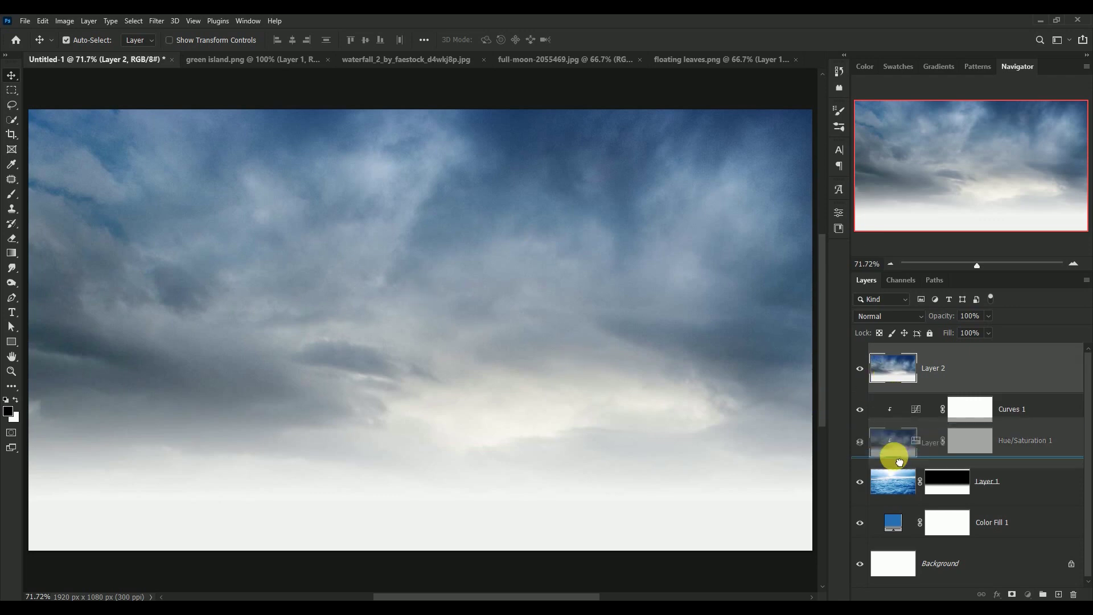
- Place the cloudy sky Layer 2 beneath the cloud sea and nudge it down slightly
drag(876, 392, 893, 501)
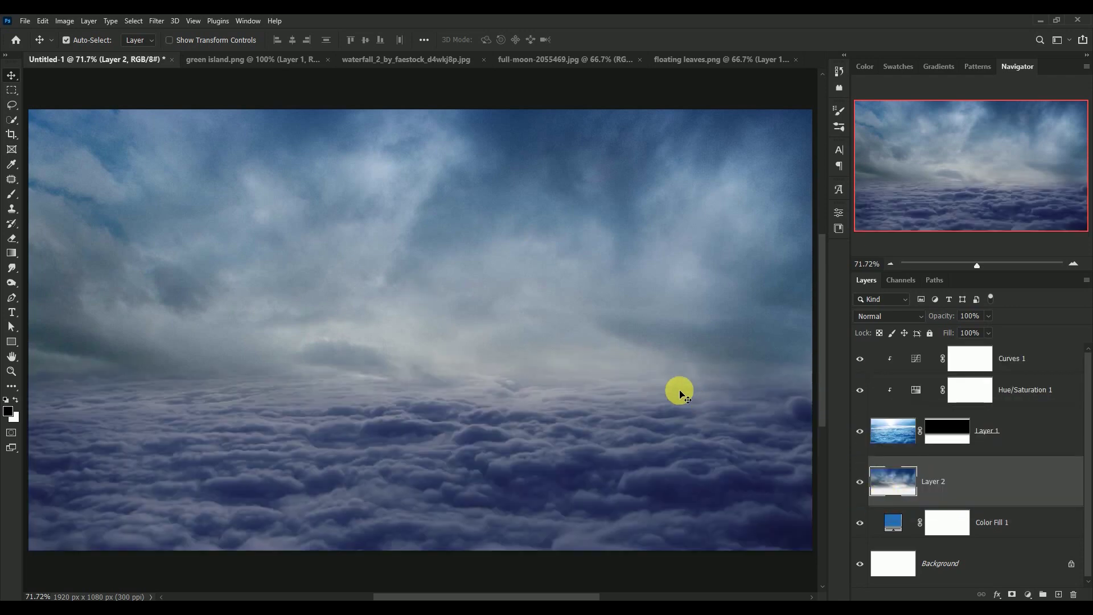
key(ctrl+minus)
key(ctrl+minus)
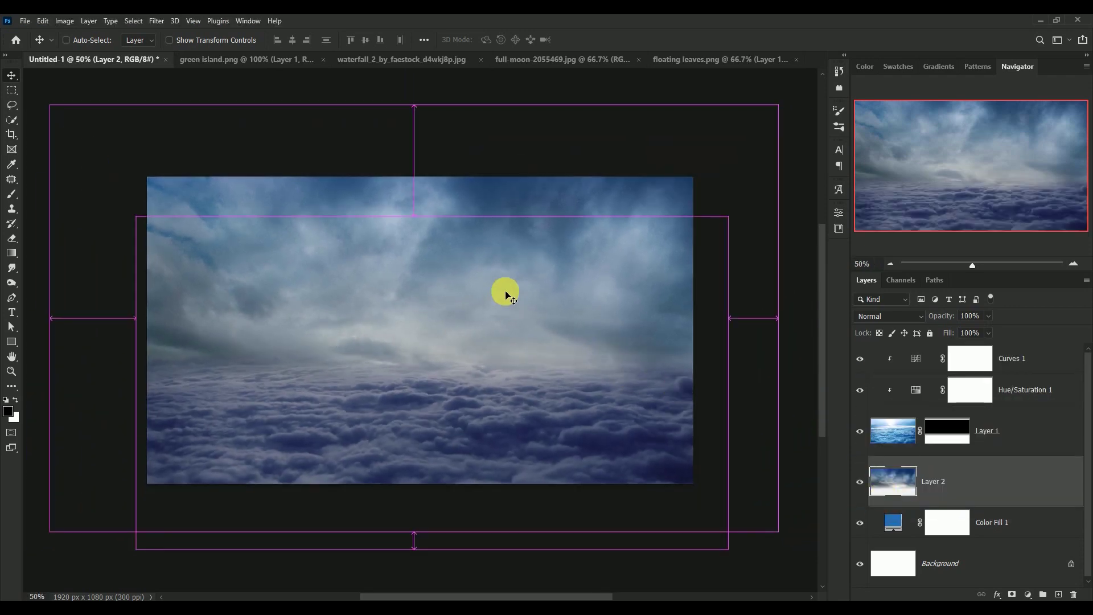
drag(499, 282, 504, 280)
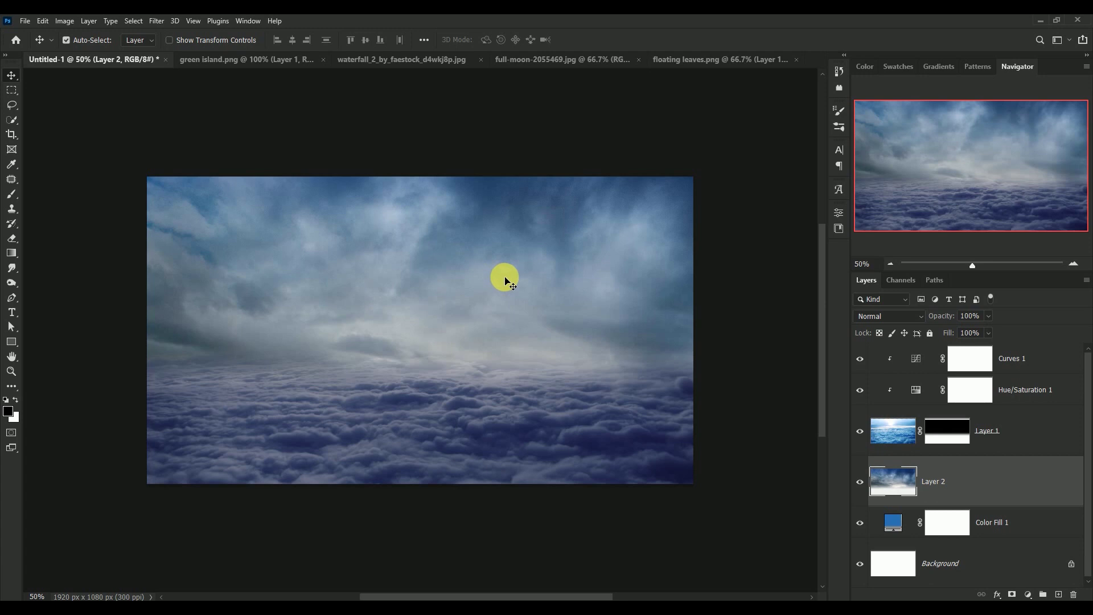
click(892, 484)
click(1028, 594)
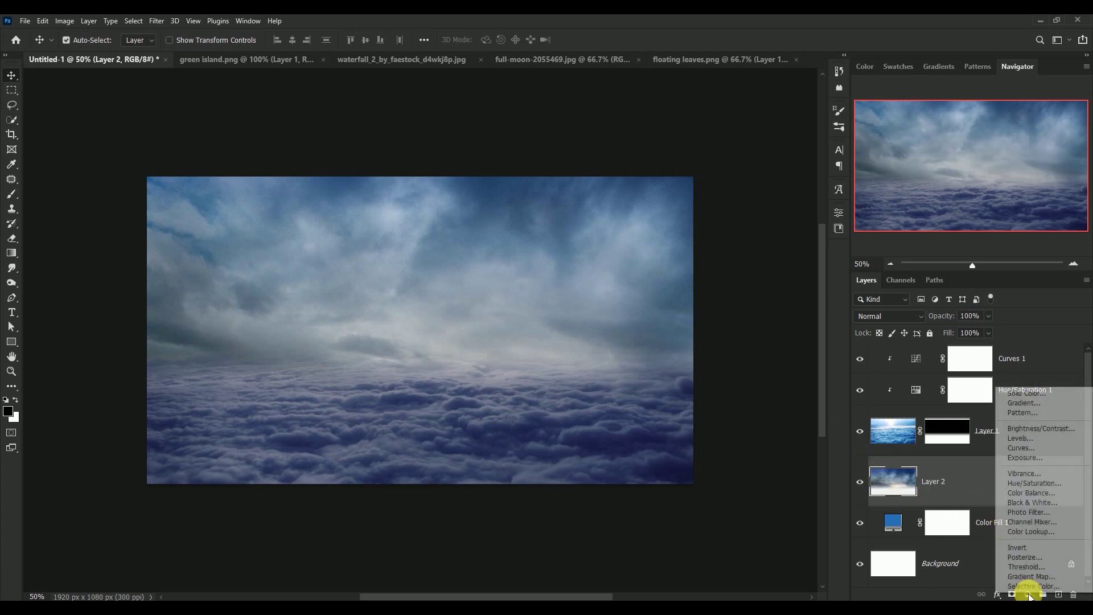
- Add a Color Balance adjustment clipped to the cloudy sky and try midtone Cyan–Red and Magenta–Green values
click(1033, 493)
click(740, 505)
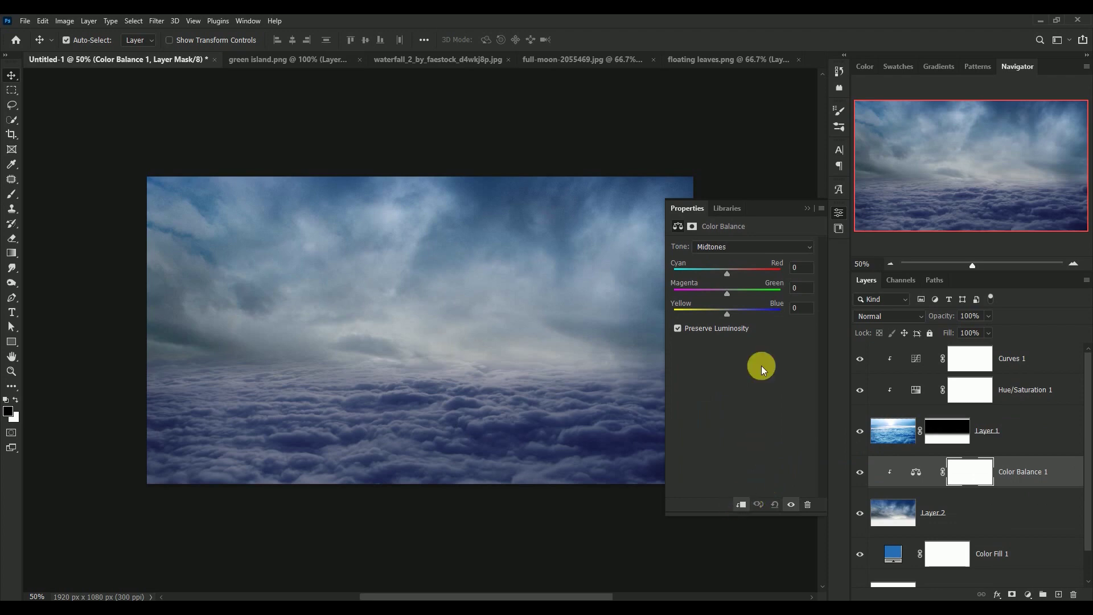
click(801, 267)
text(-)
text(37)
key(Tab)
text(-)
text(2)
text(3)
text(6)
- Switch Color Balance to Shadows and enter Cyan–Red 8 and Yellow–Blue +8
click(755, 249)
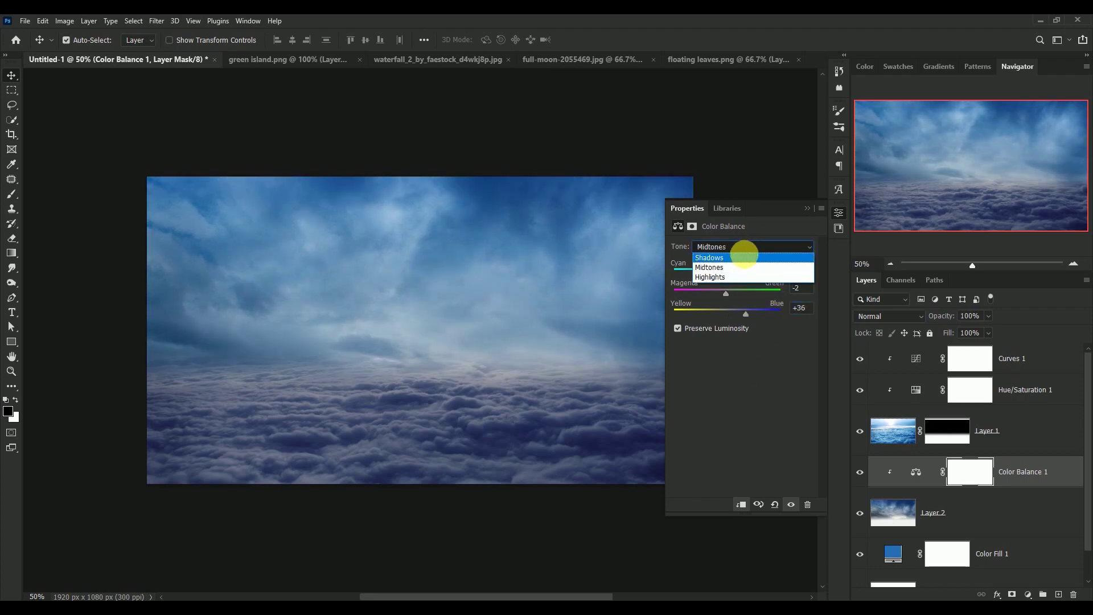
click(758, 257)
click(806, 270)
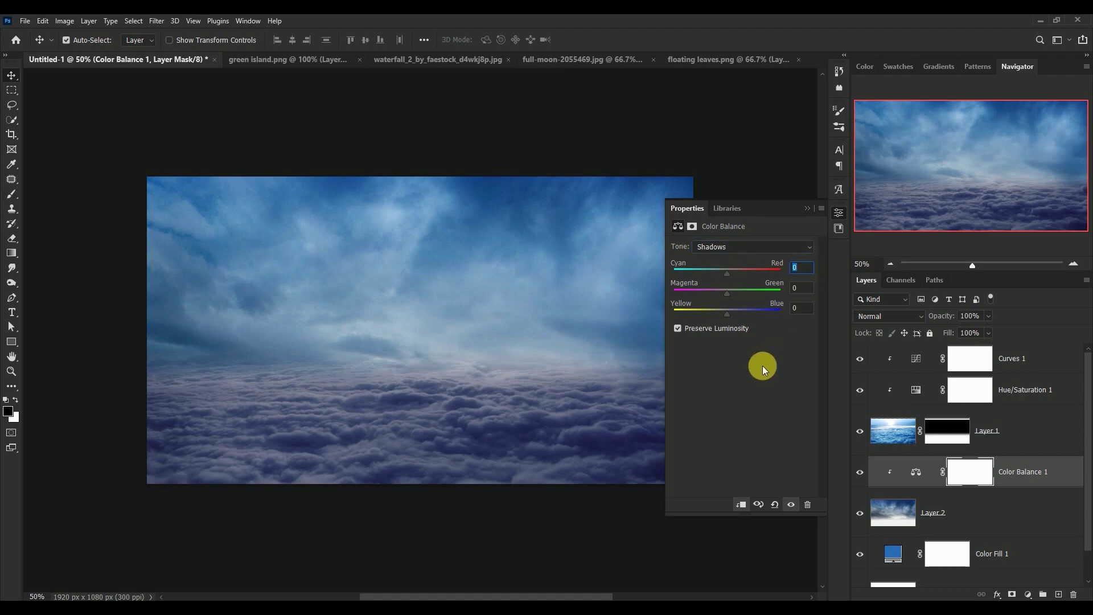
text(8)
key(Tab)
text(+)
key(Tab)
text(+8)
- Set the highlights to Cyan–Red −4, Magenta–Green +8, Yellow–Blue +6, and compare on/off
click(773, 257)
click(755, 275)
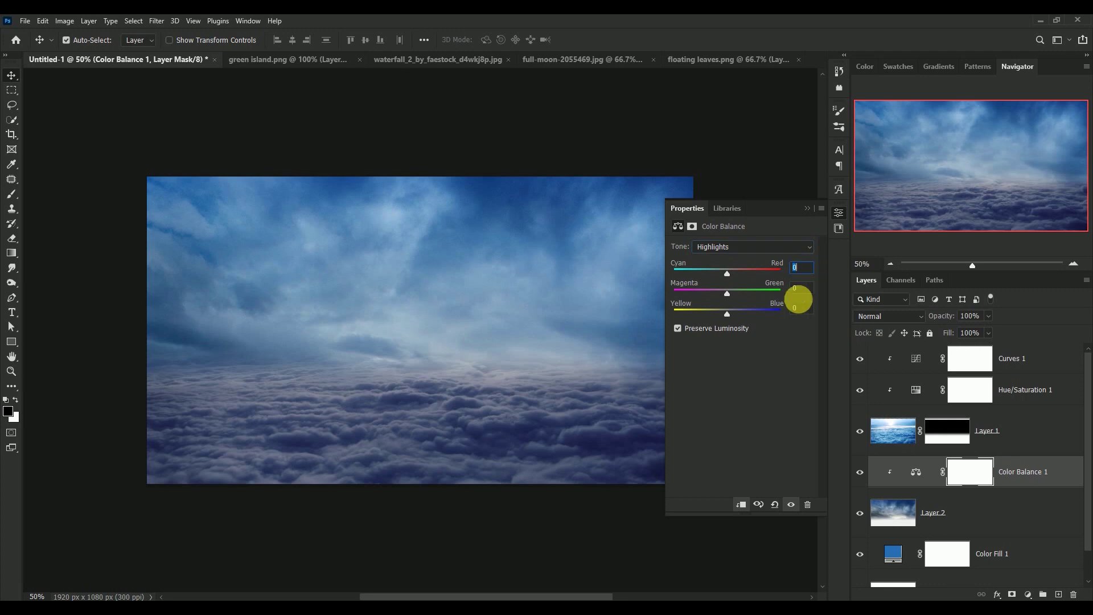
text(-)
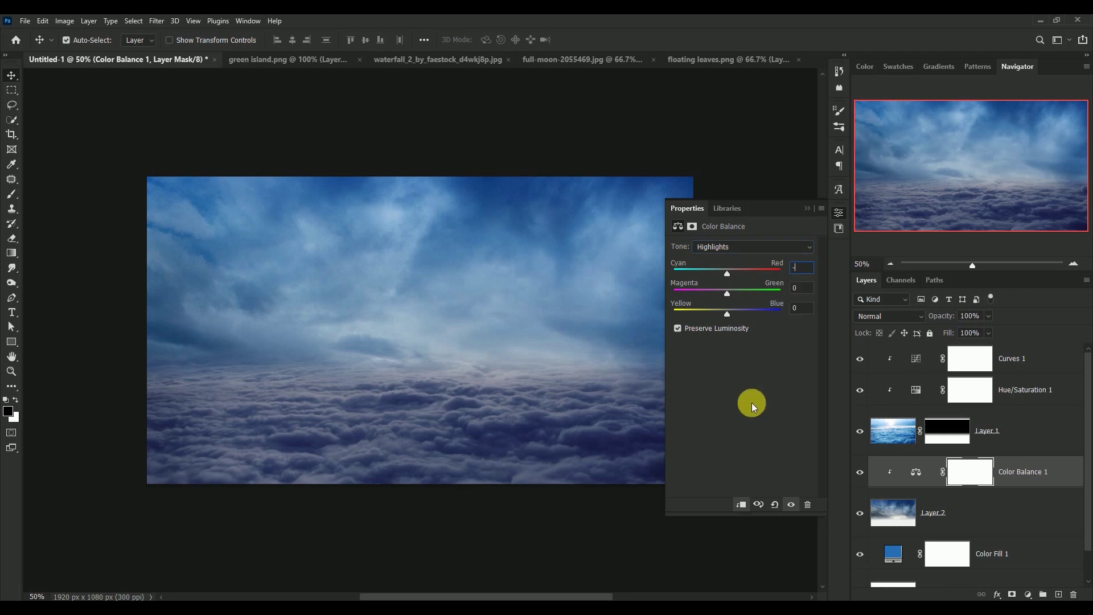
text(4)
text(+8)
key(Tab)
text(+)
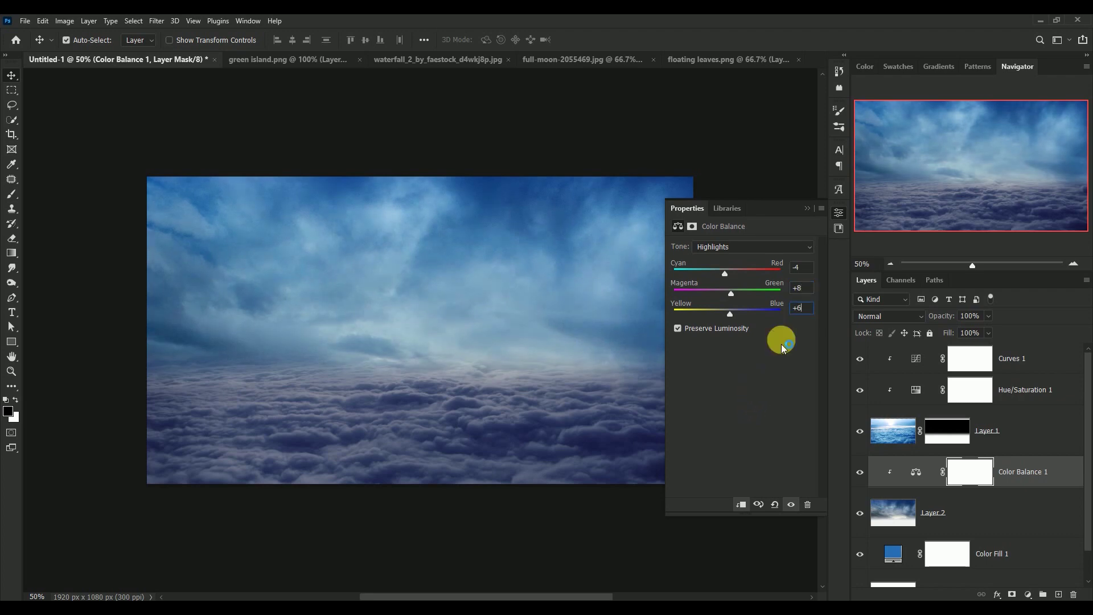
click(807, 211)
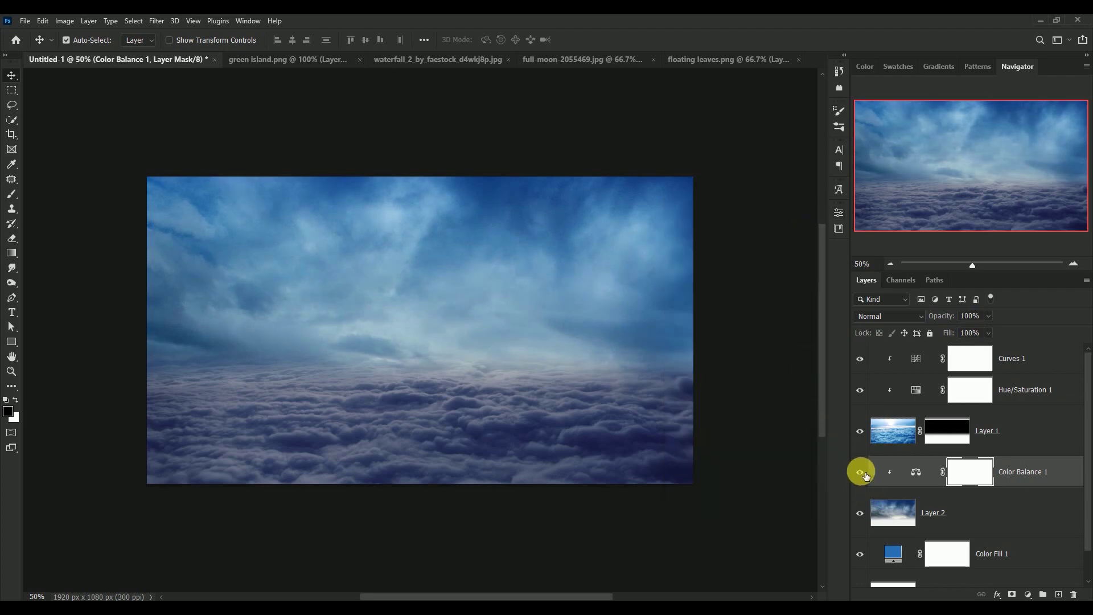
click(860, 472)
click(860, 471)
click(917, 359)
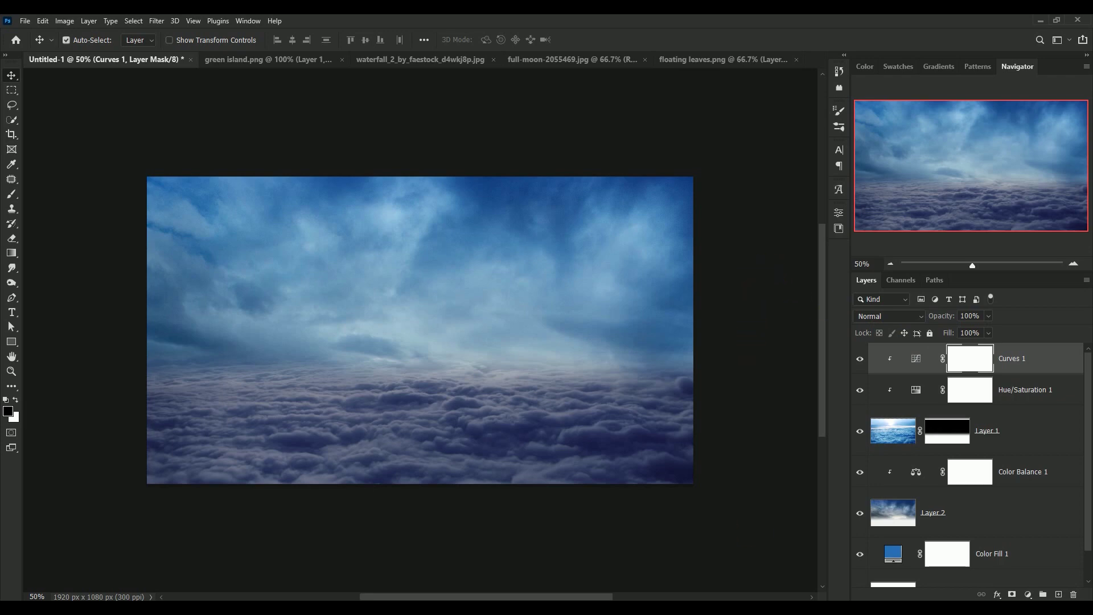
- Bring the island from green island.png into the composition as Layer 3 and close its source
click(242, 62)
mouse_move(414, 344)
mouse_down()
mouse_move(97, 56)
mouse_move(227, 186)
mouse_up()
drag(438, 337, 435, 336)
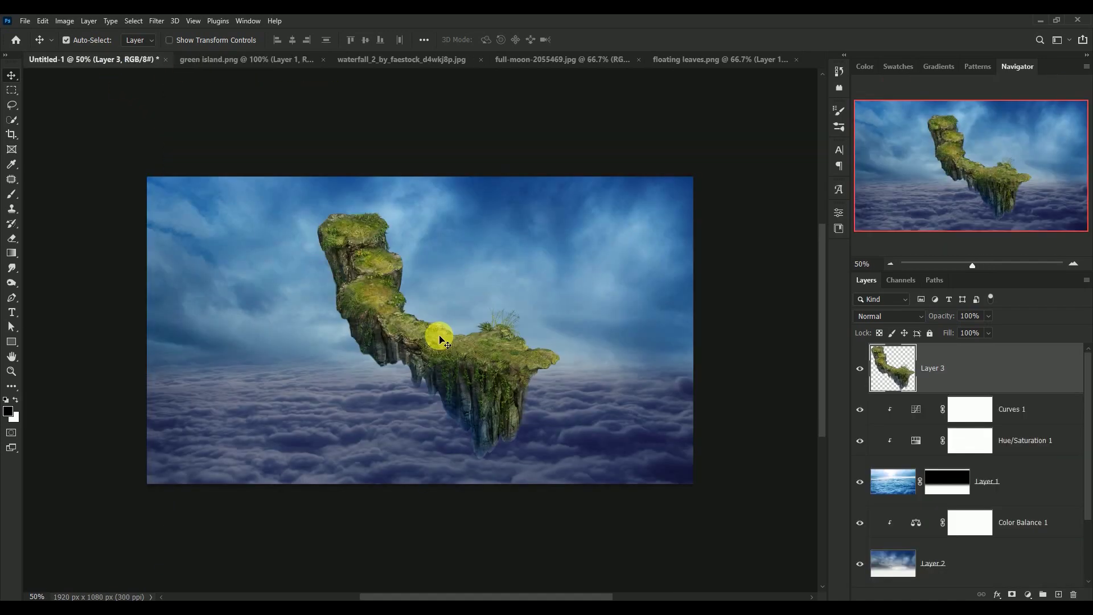
click(229, 60)
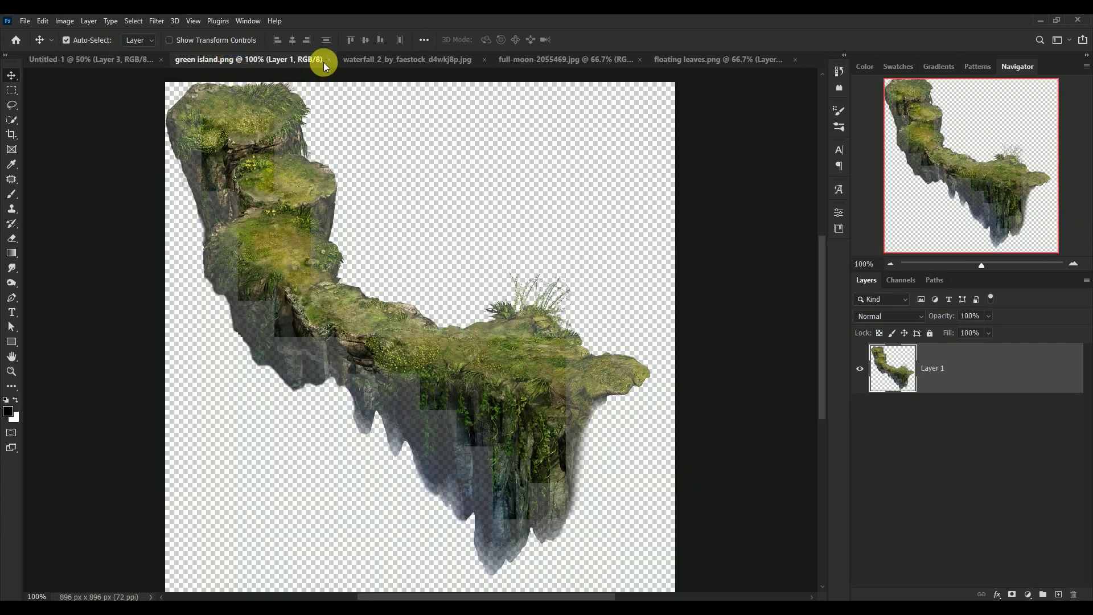
click(329, 60)
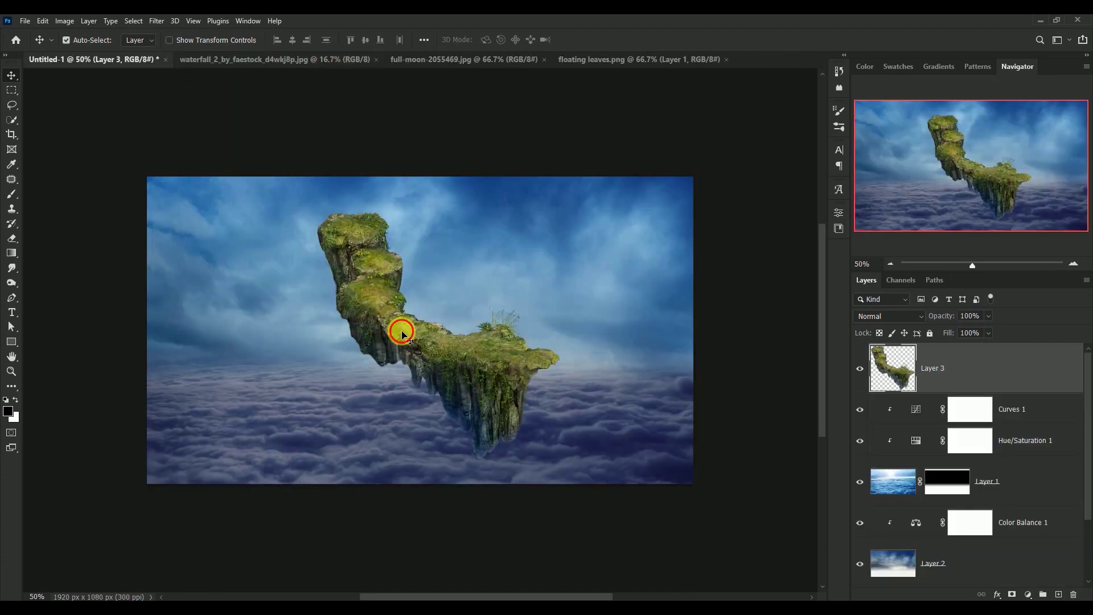
drag(399, 345, 403, 350)
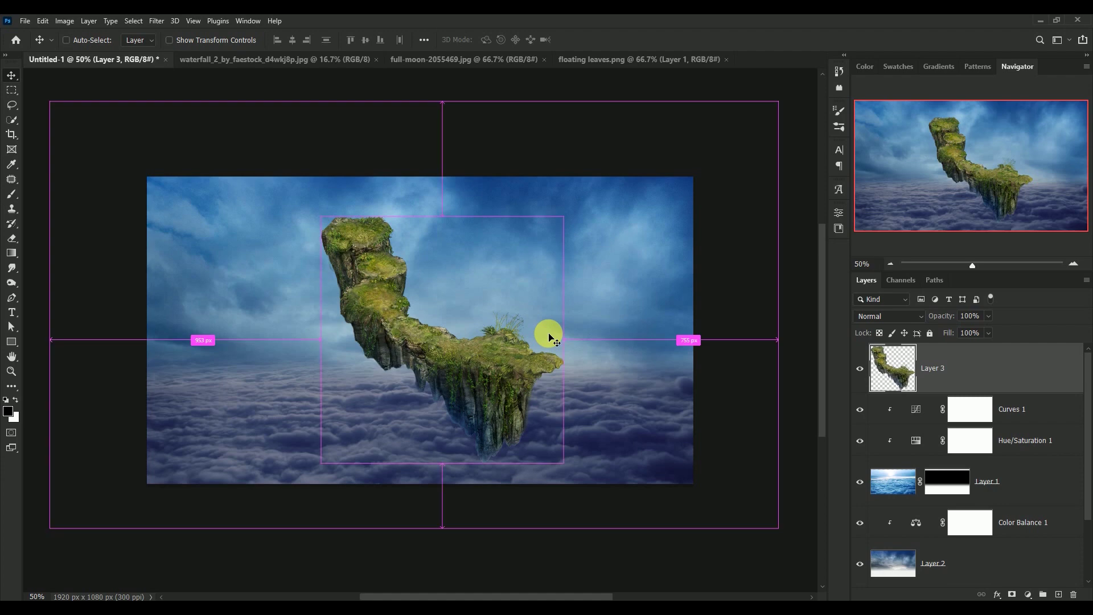
- Shrink the island to about 82% and move it down toward the centre
key(ctrl+t)
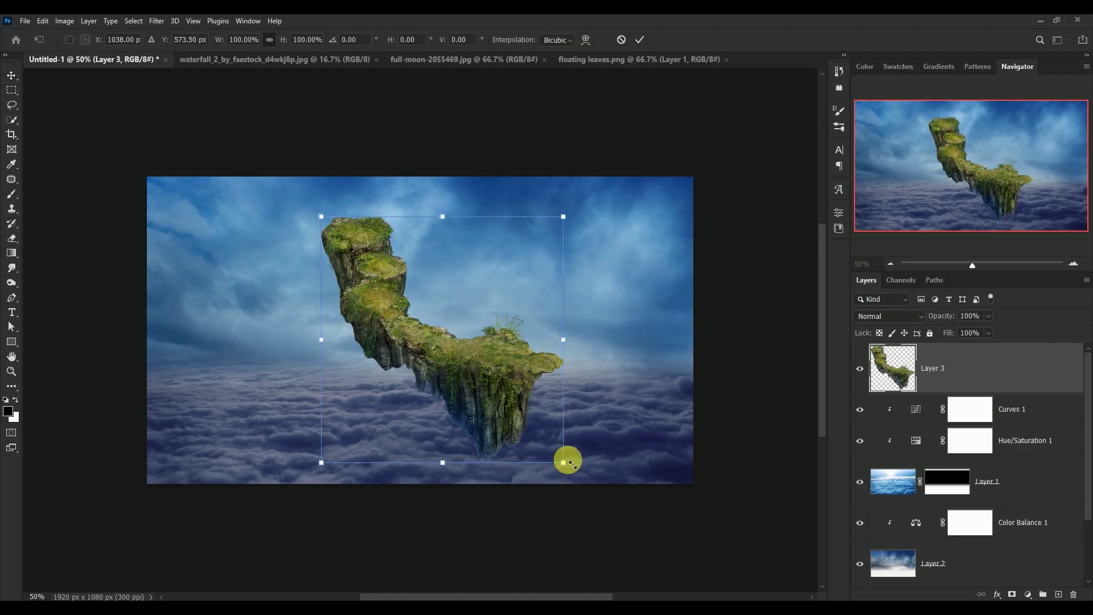
drag(564, 461, 528, 413)
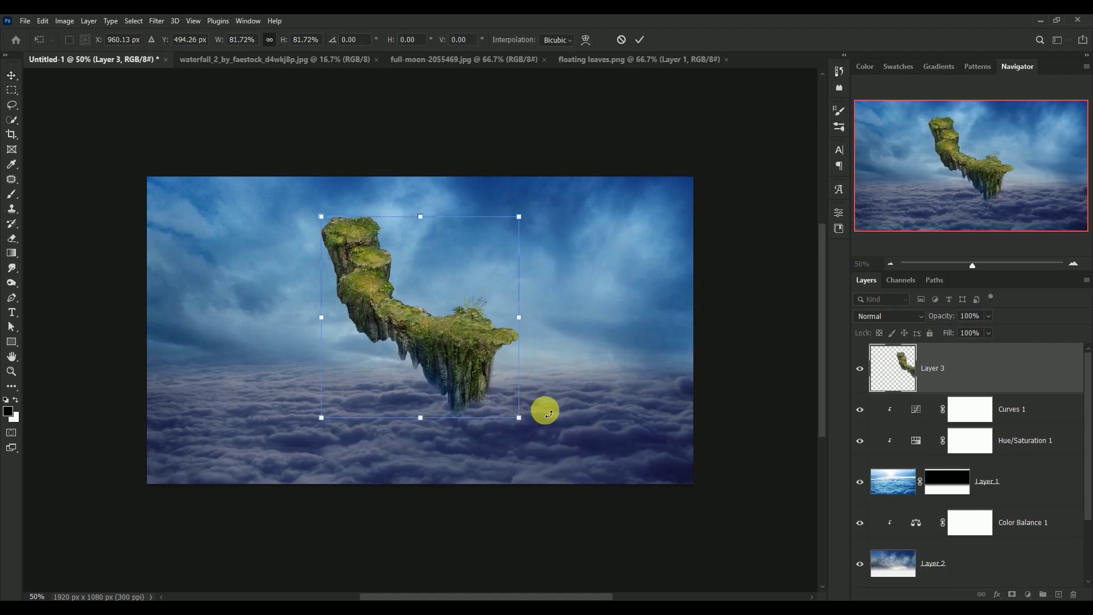
key(Return)
key(ctrl+0)
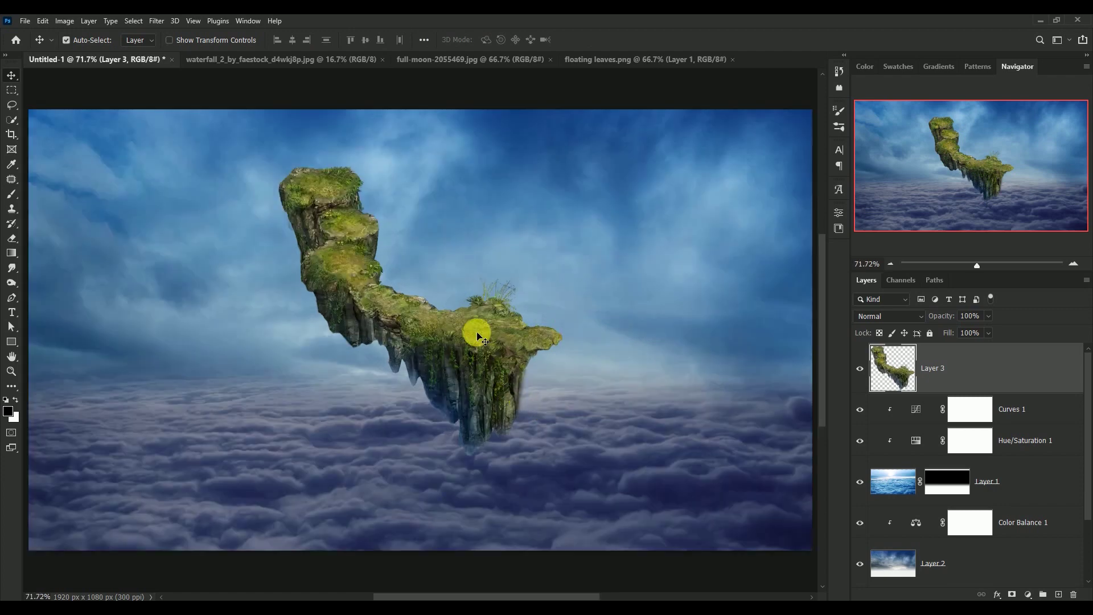
mouse_move(478, 332)
mouse_down()
mouse_move(520, 405)
mouse_move(538, 406)
mouse_up()
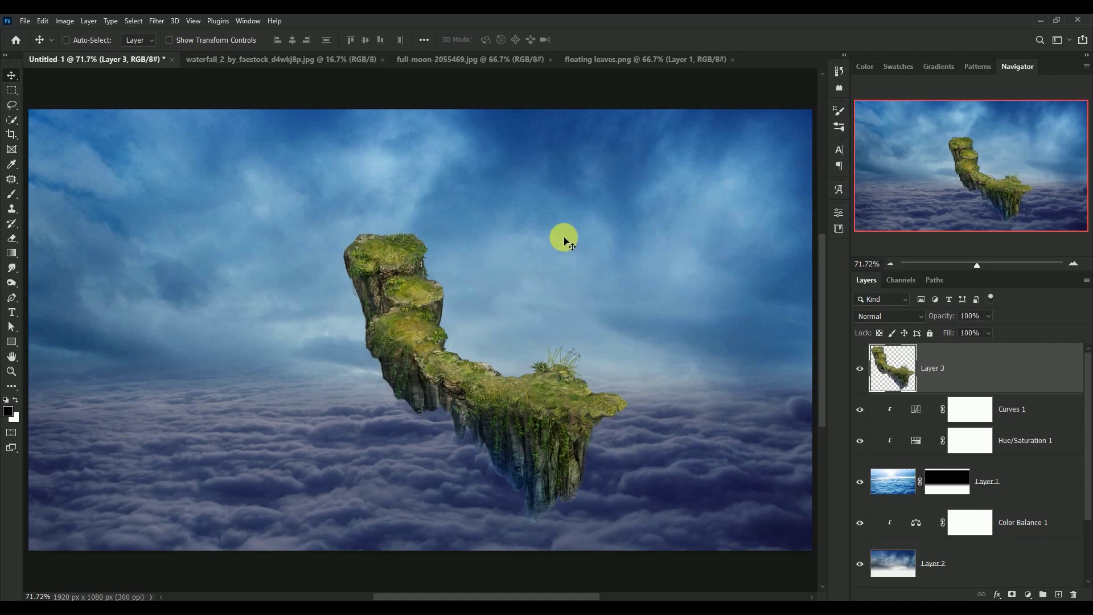
- Scale the island down slightly more and fine-tune its position over the clouds
key(ctrl+t)
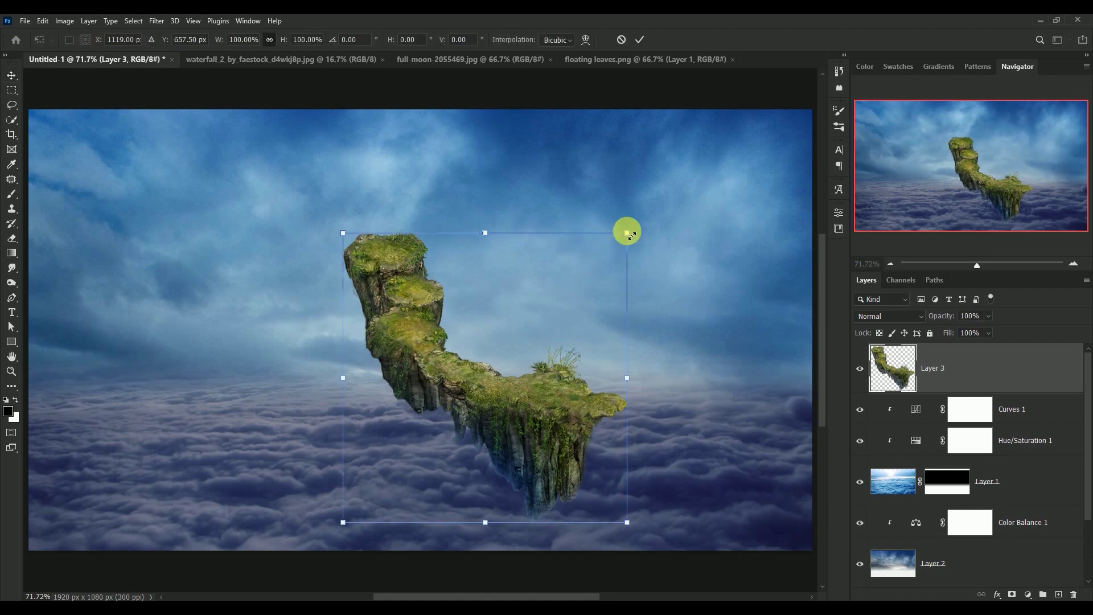
mouse_move(626, 233)
mouse_down()
mouse_move(605, 237)
mouse_move(617, 246)
mouse_up()
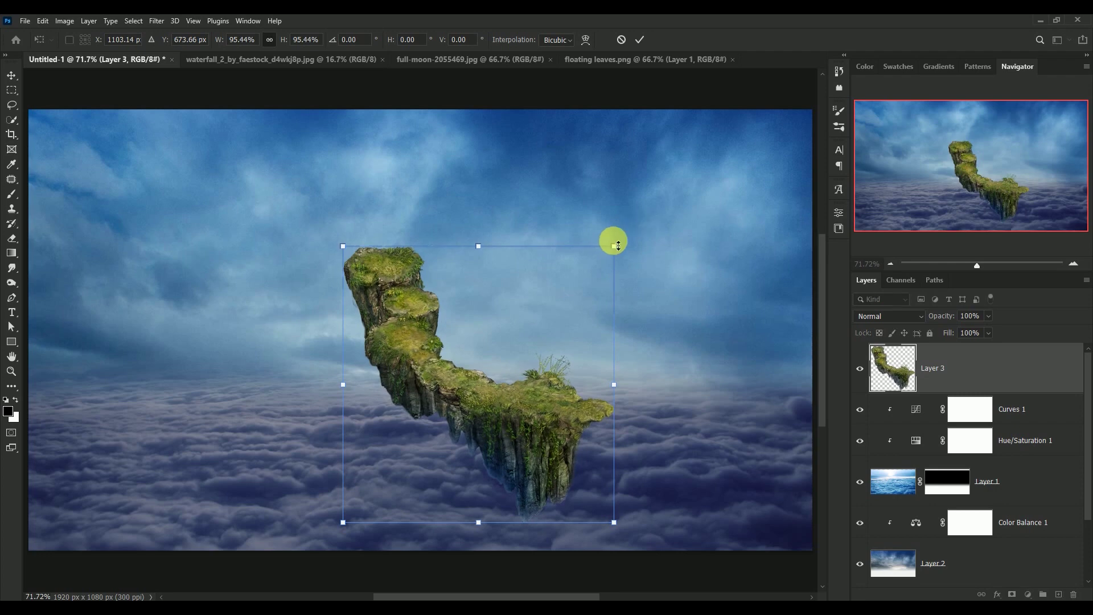
key(Return)
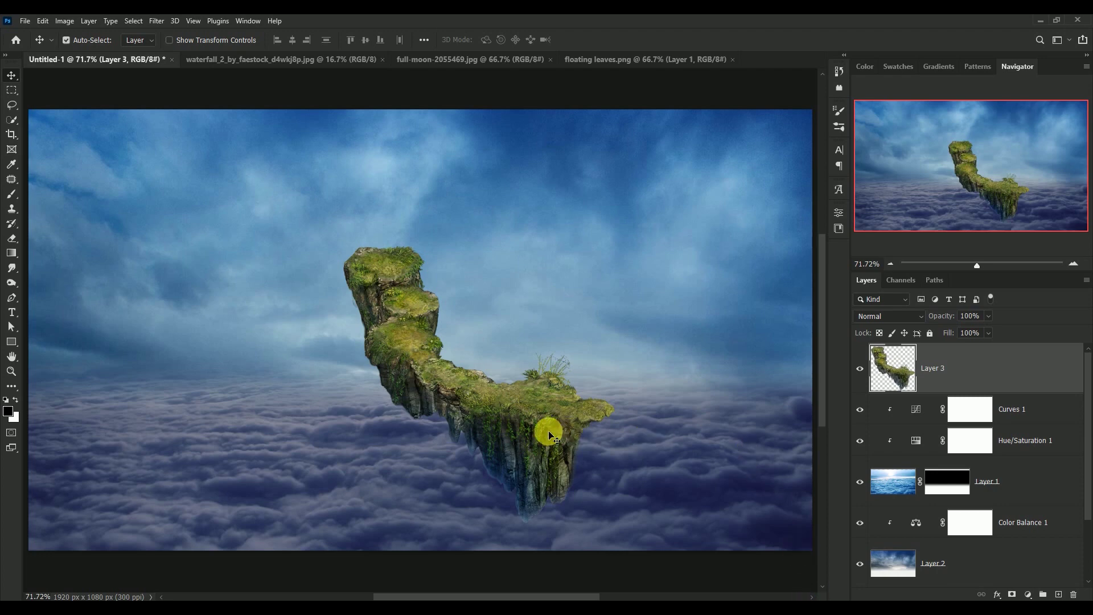
drag(533, 425, 541, 425)
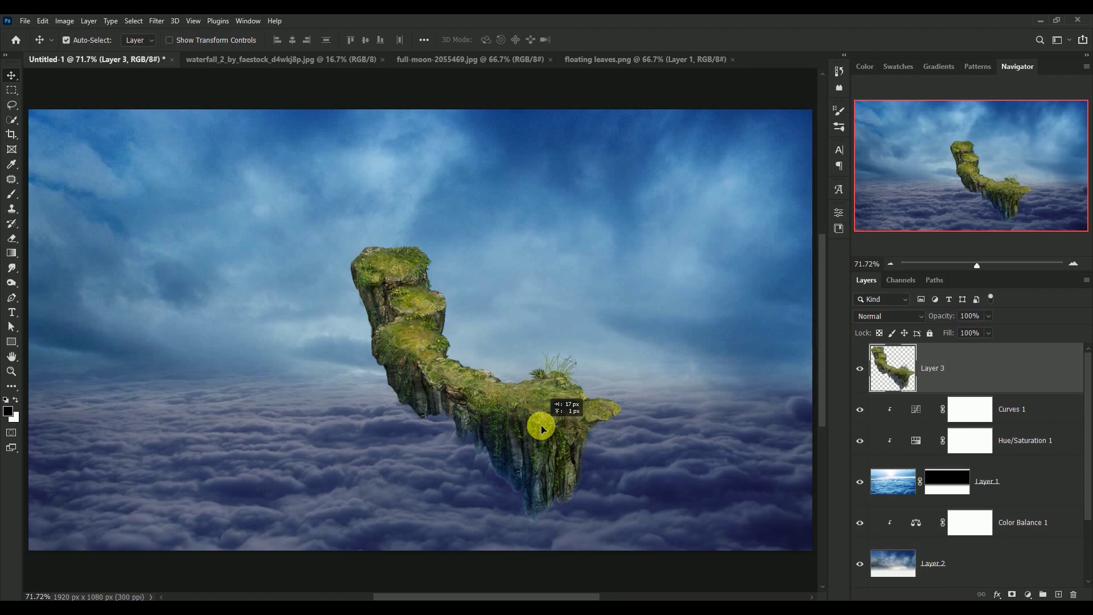
drag(541, 425, 540, 424)
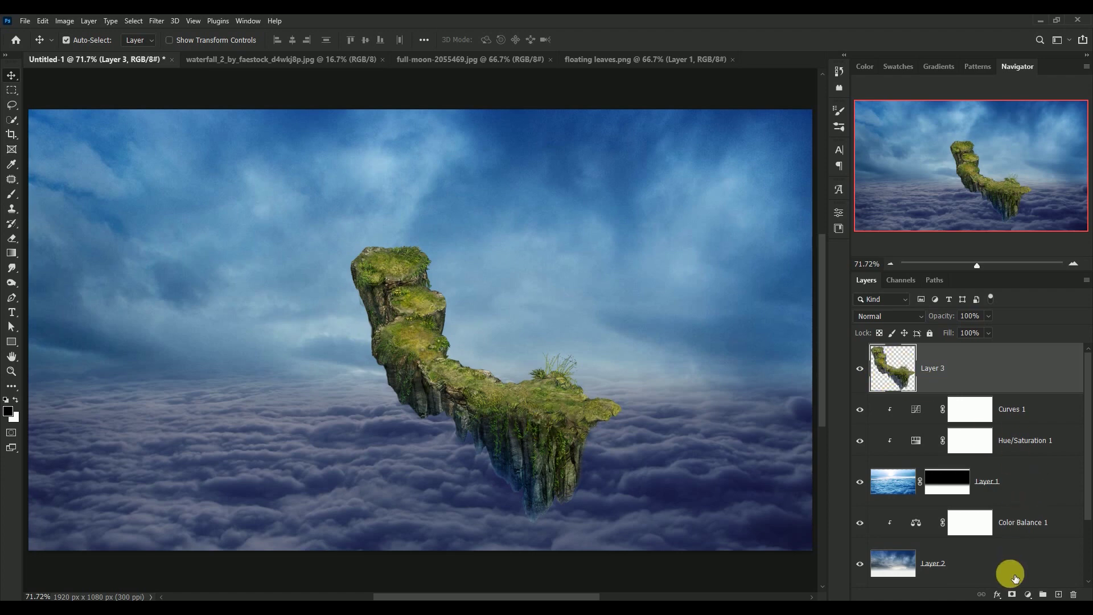
- Add a mask to Layer 3 and paint out the island's lower rocks with a smaller brush
click(1011, 594)
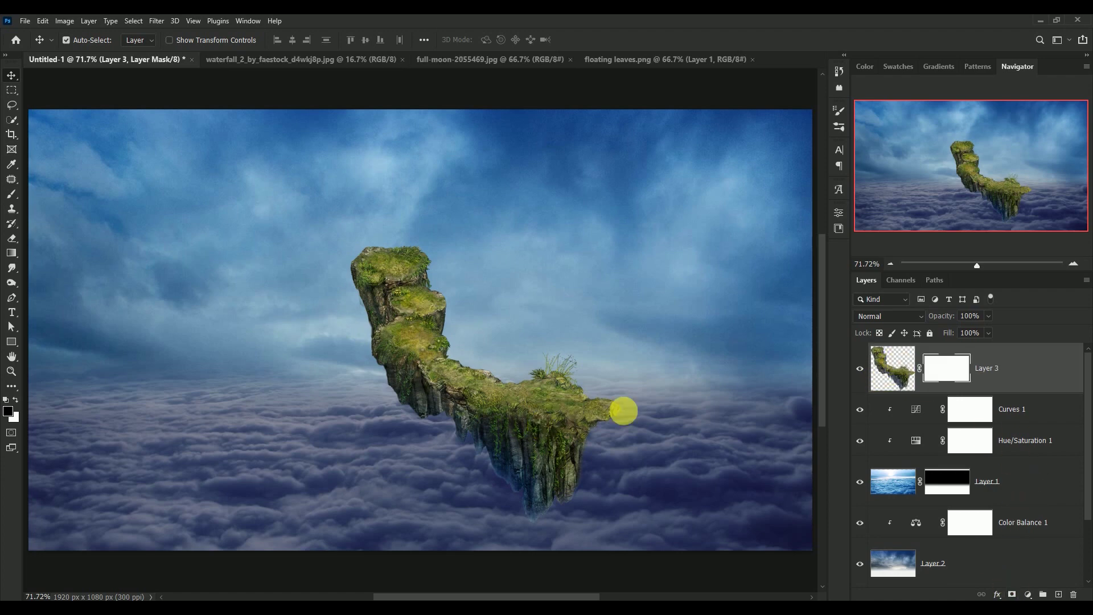
click(12, 194)
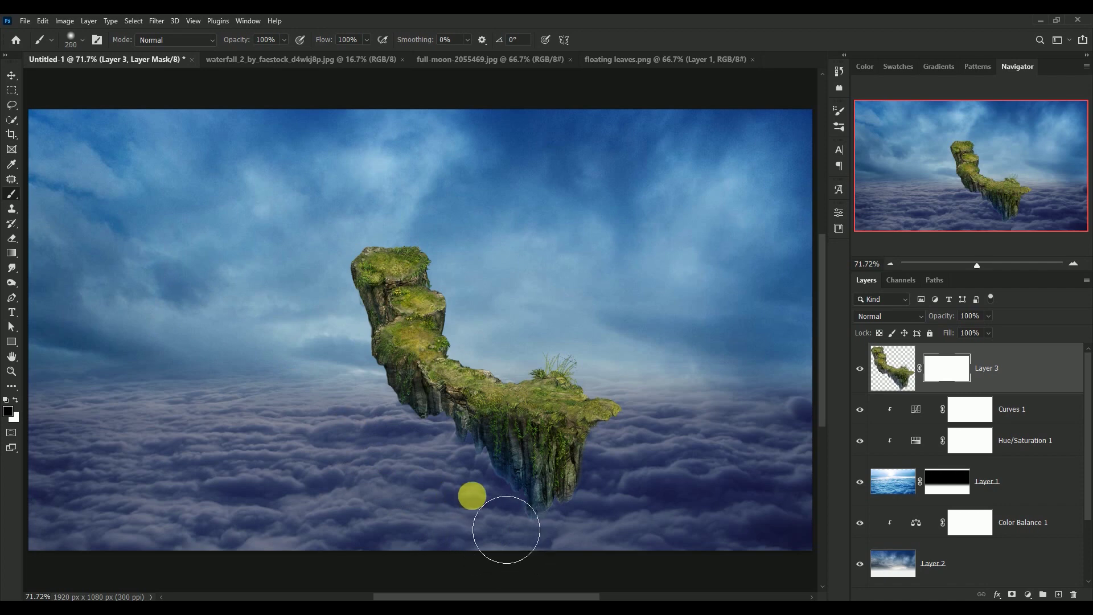
key(bracketleft)
key(bracketleft)
mouse_move(512, 525)
mouse_down()
mouse_move(578, 530)
mouse_move(518, 512)
mouse_move(609, 522)
mouse_move(455, 480)
mouse_move(529, 507)
mouse_move(639, 514)
mouse_move(478, 500)
mouse_move(426, 471)
mouse_move(511, 492)
mouse_move(442, 480)
mouse_move(427, 463)
mouse_move(623, 512)
mouse_up()
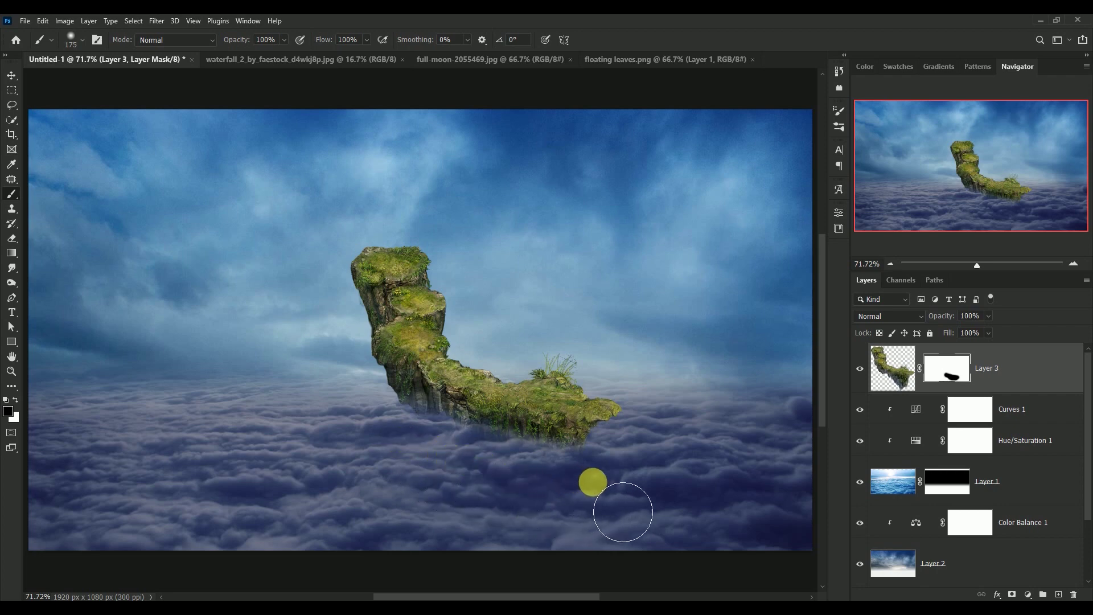
- Move the island about 69 px lower and target its pixels rather than the mask
click(11, 76)
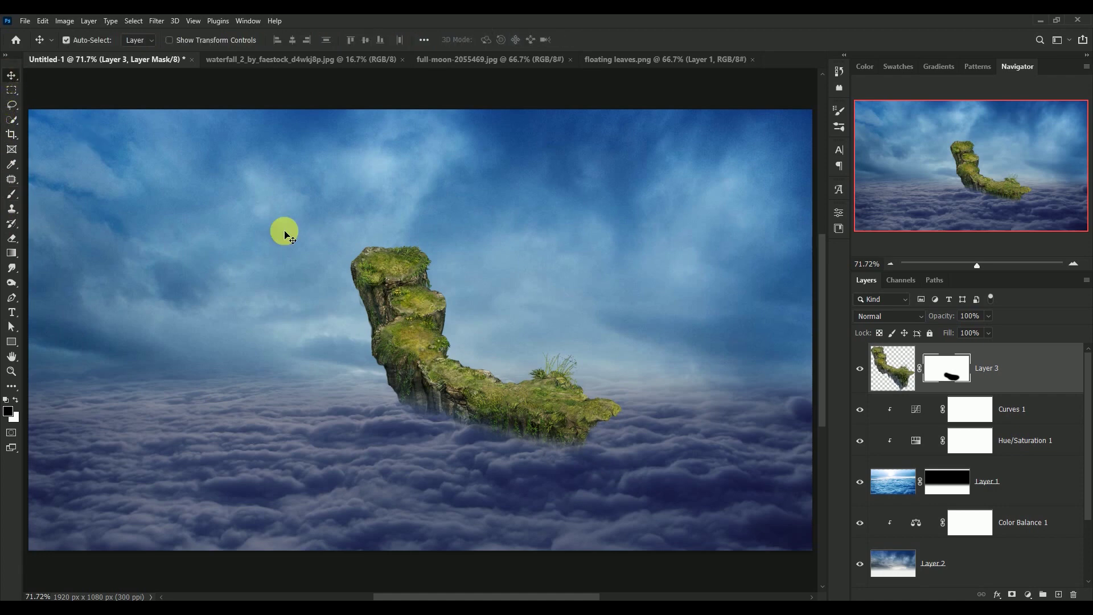
mouse_move(536, 398)
mouse_down()
mouse_move(540, 433)
mouse_move(565, 429)
mouse_up()
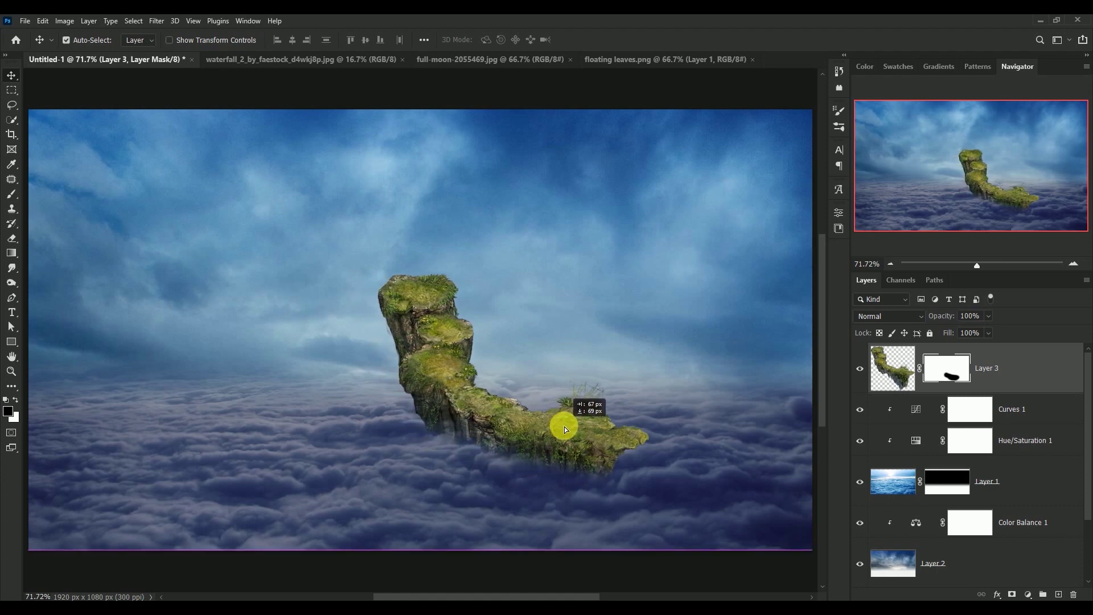
click(908, 369)
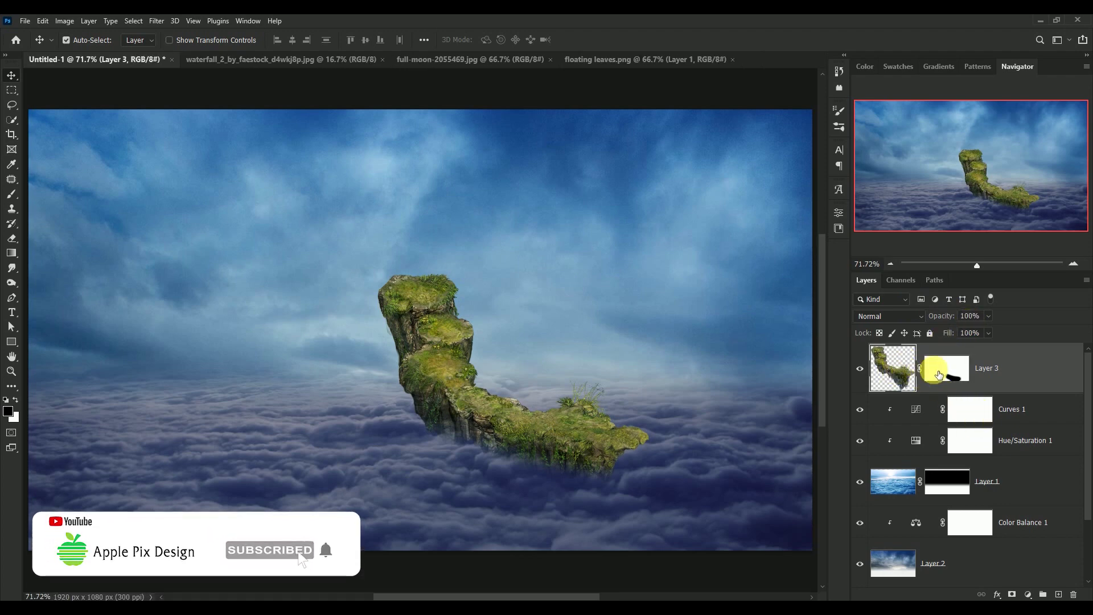
click(947, 373)
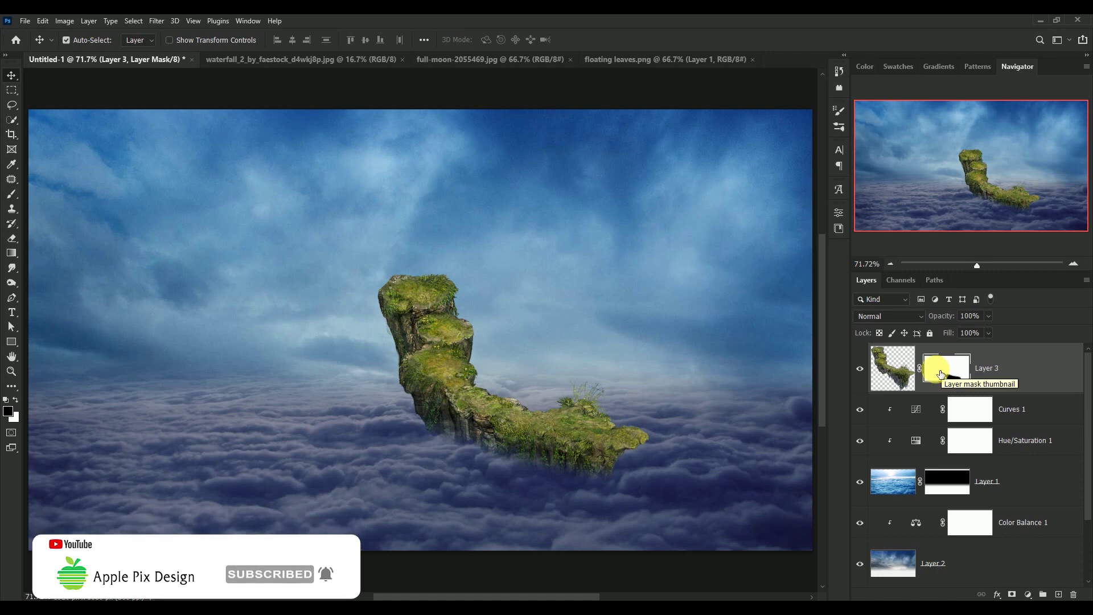
click(893, 369)
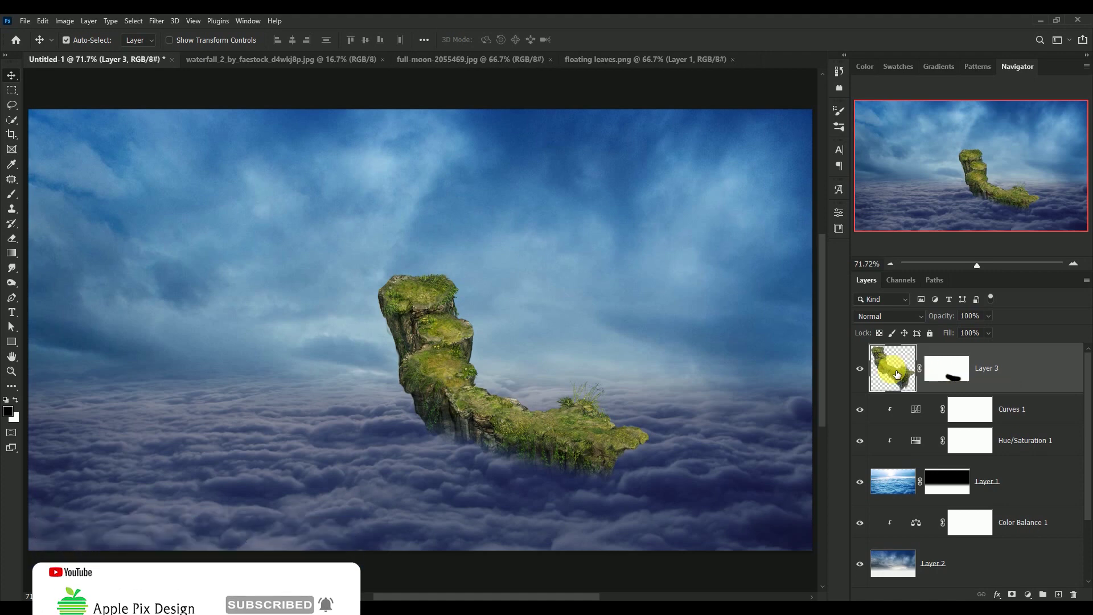
- Apply Camera Raw to the island: Temperature +7, Tint −10, Highlights −28, Shadows +22, Texture +50, Clarity +21, Vibrance −10, Saturation +21
click(155, 20)
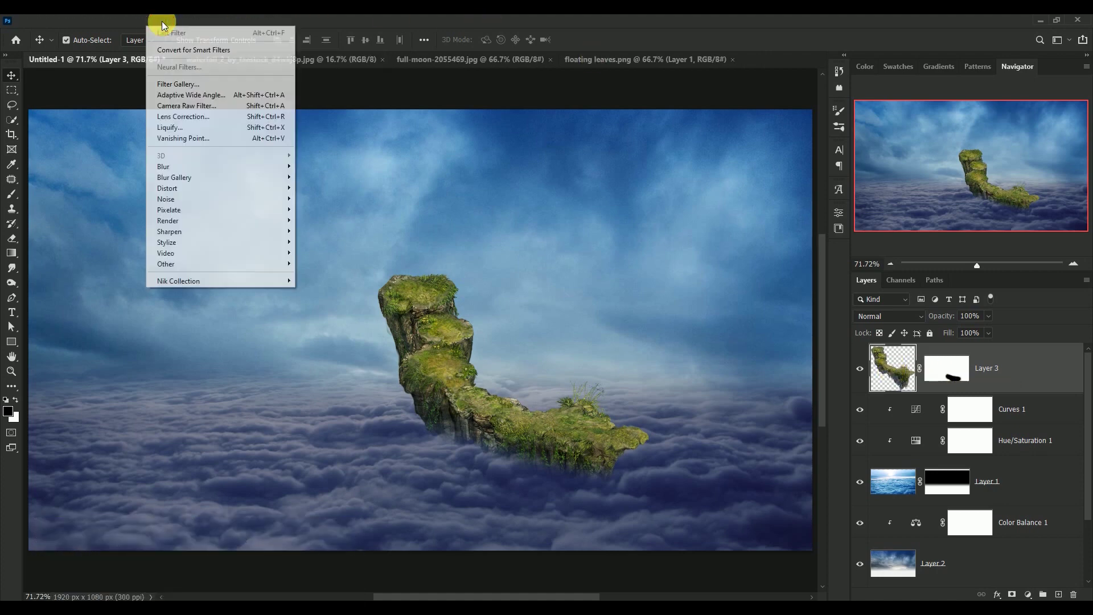
click(180, 105)
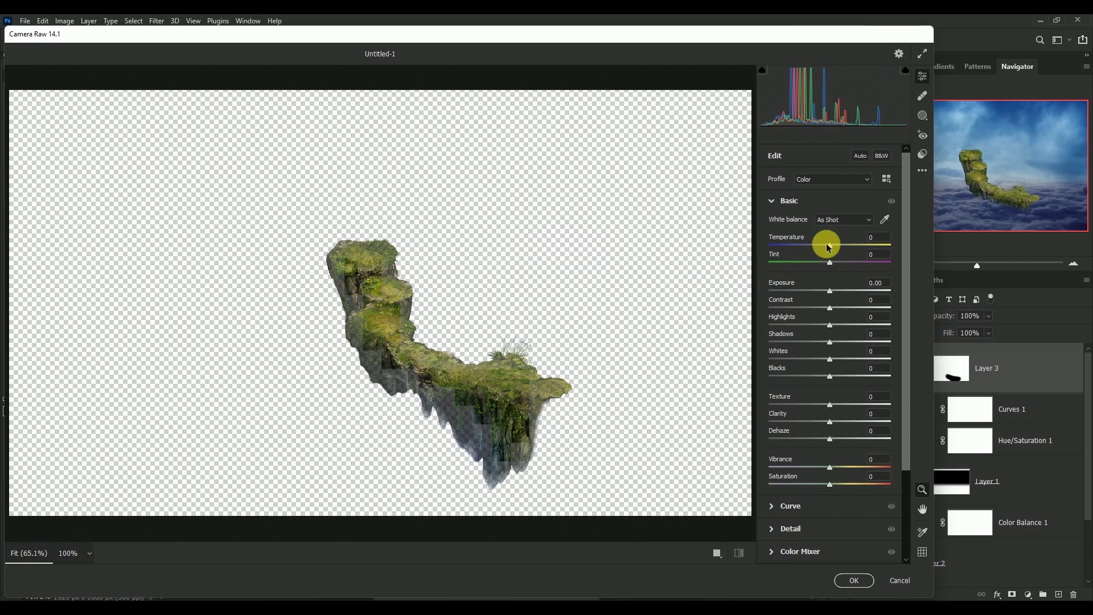
click(877, 238)
text(+)
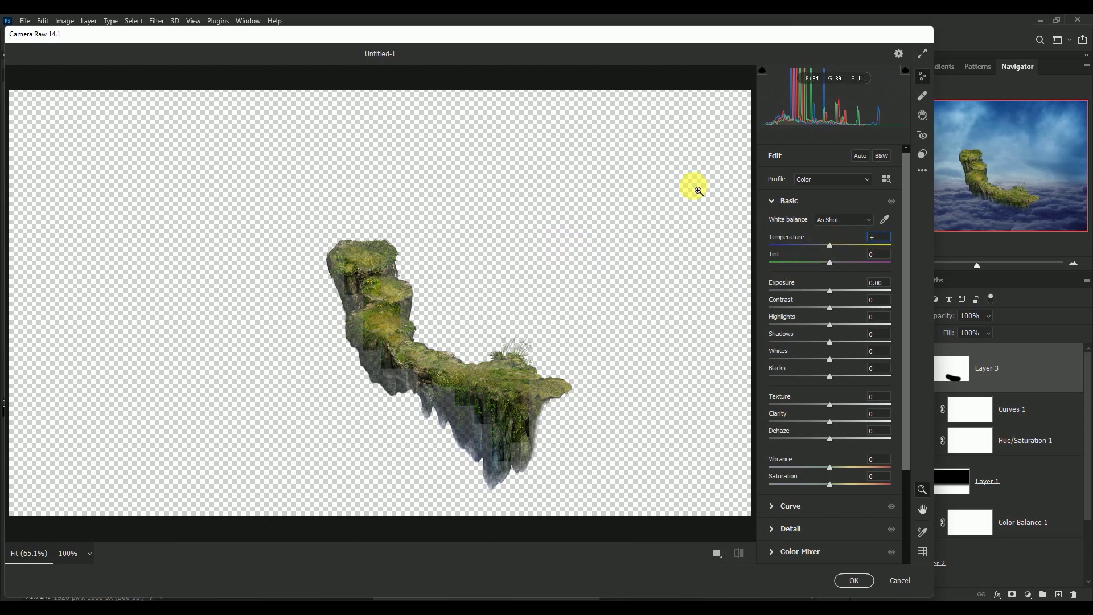
text(7)
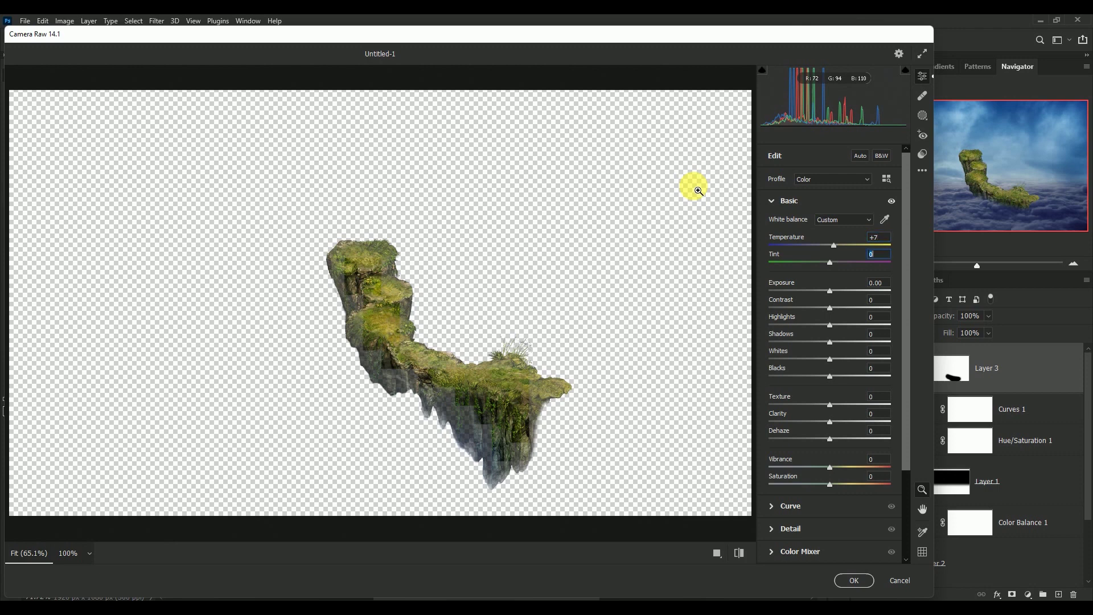
text(0)
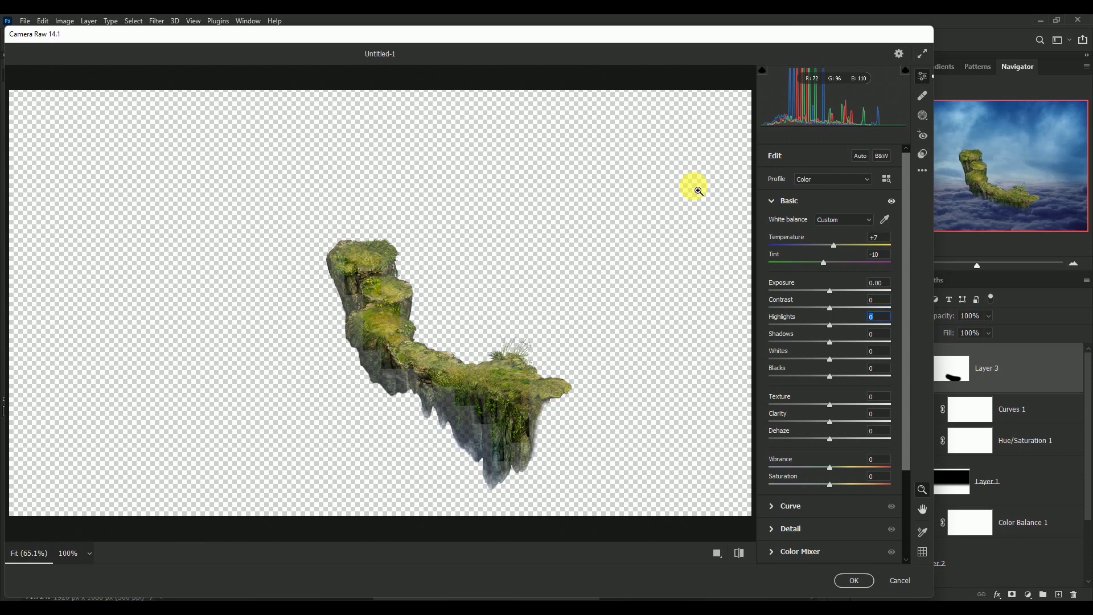
key(Tab)
text(-2)
text(8)
key(Tab)
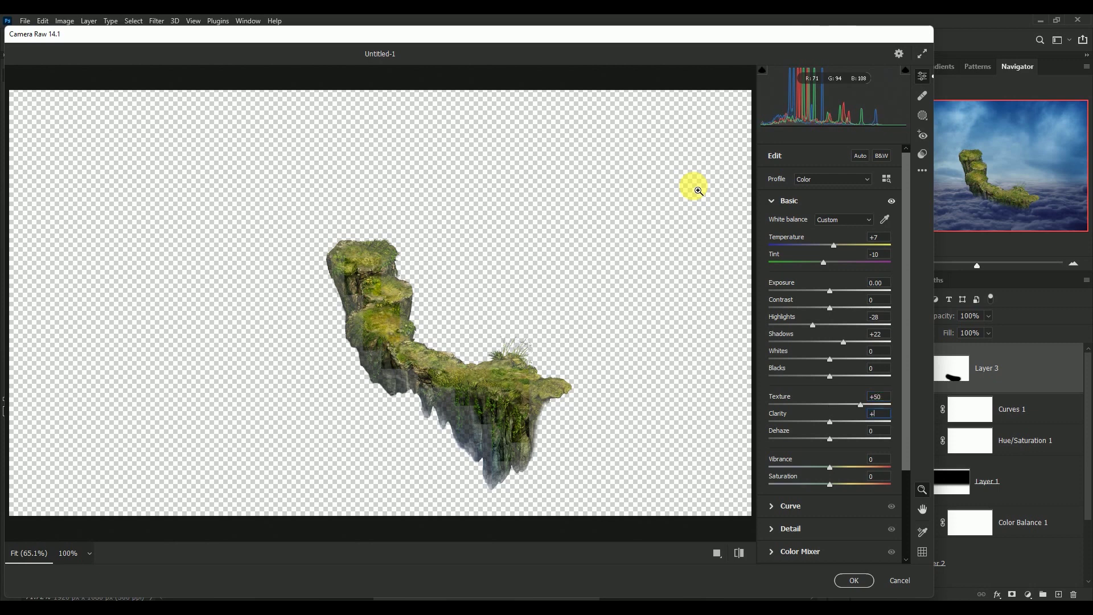
text(21)
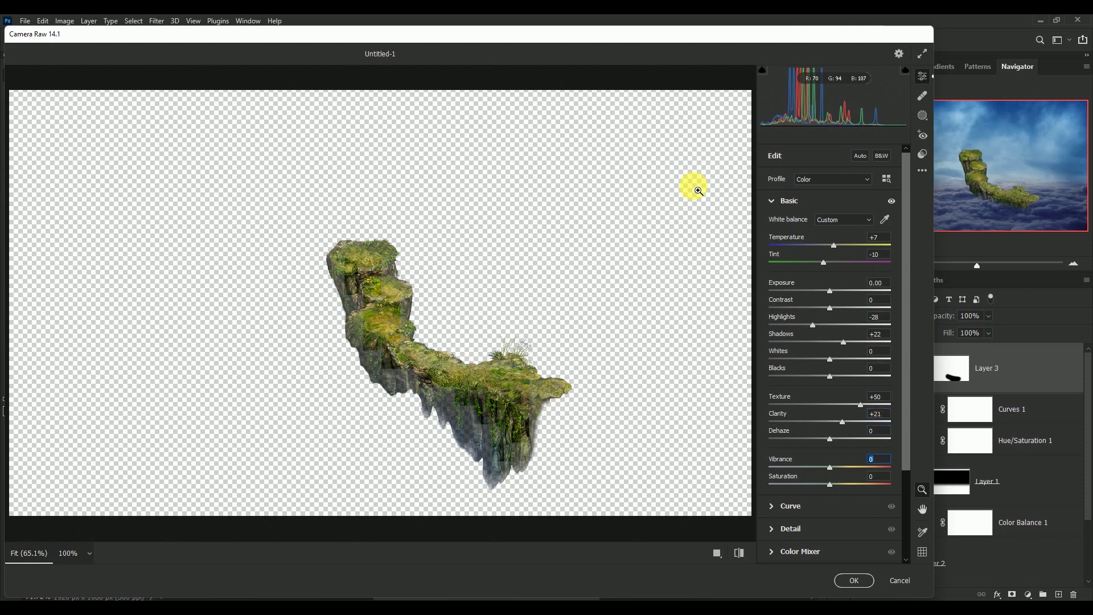
text(1)
text(0)
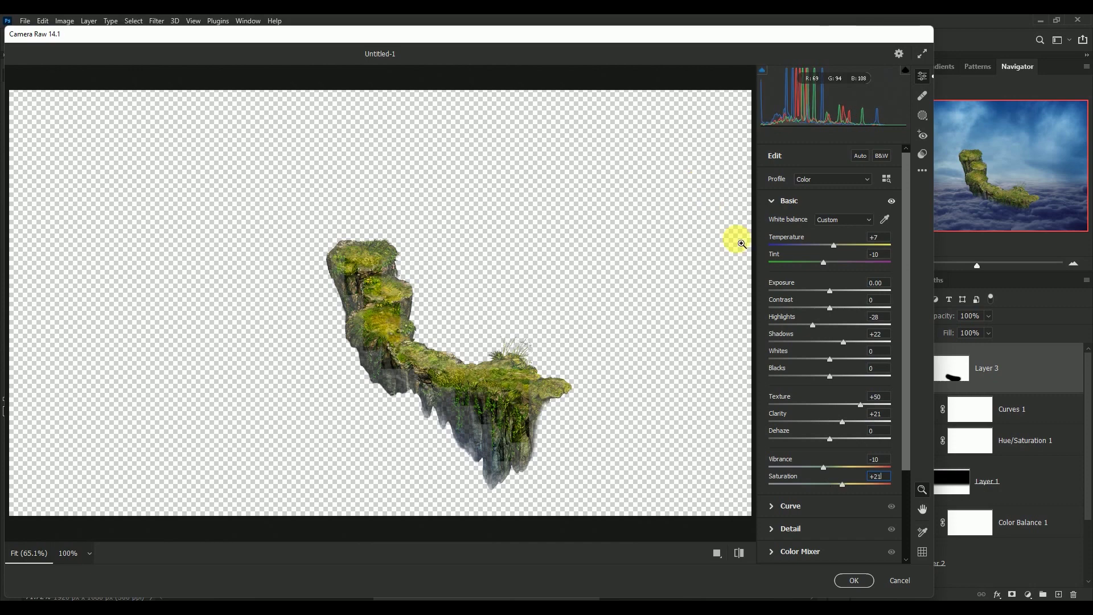
click(853, 580)
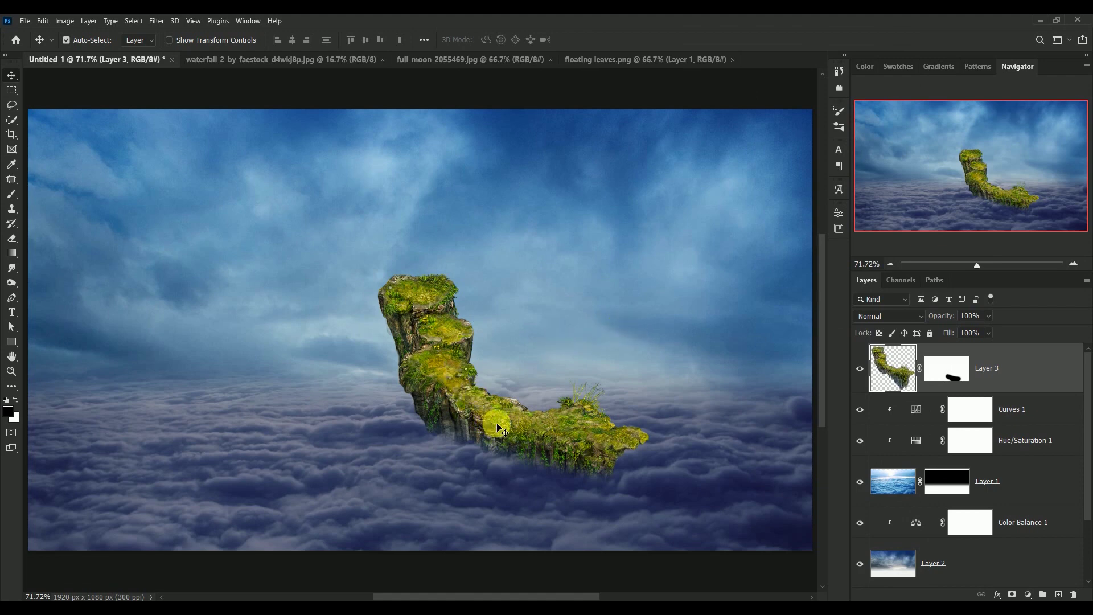
- Nudge the rock slightly down-left and copy the full-moon photo into the Untitled-1 composite
drag(496, 423, 495, 431)
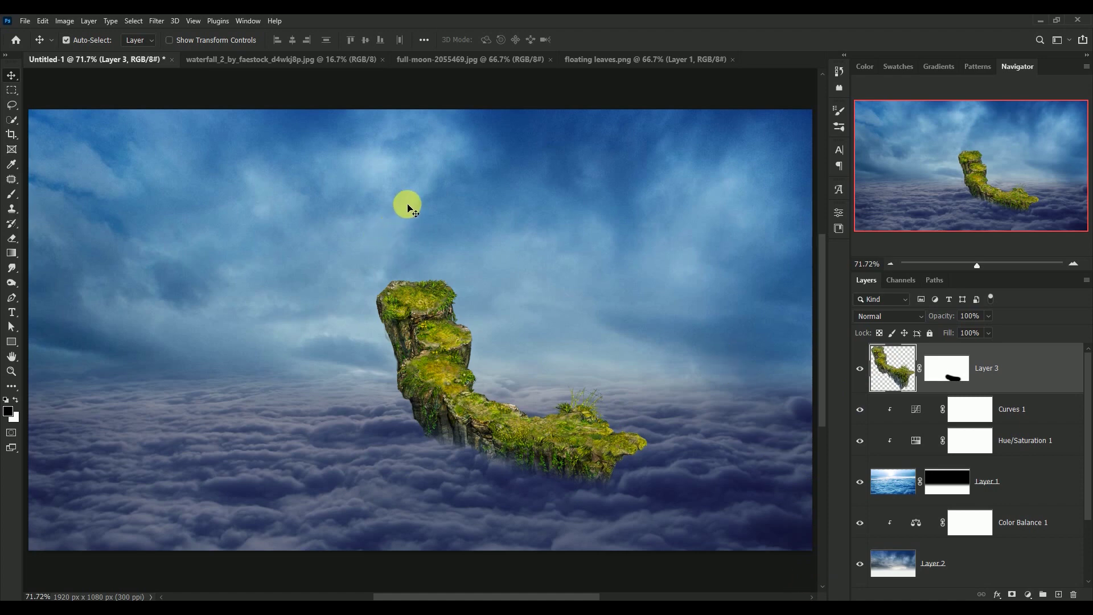
click(431, 58)
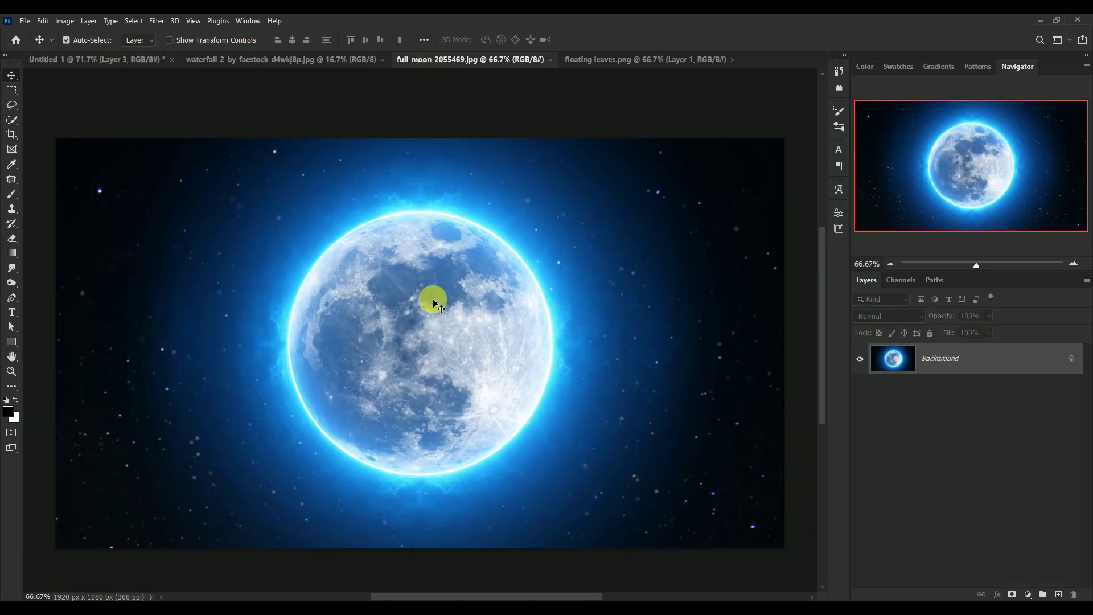
drag(433, 302, 255, 244)
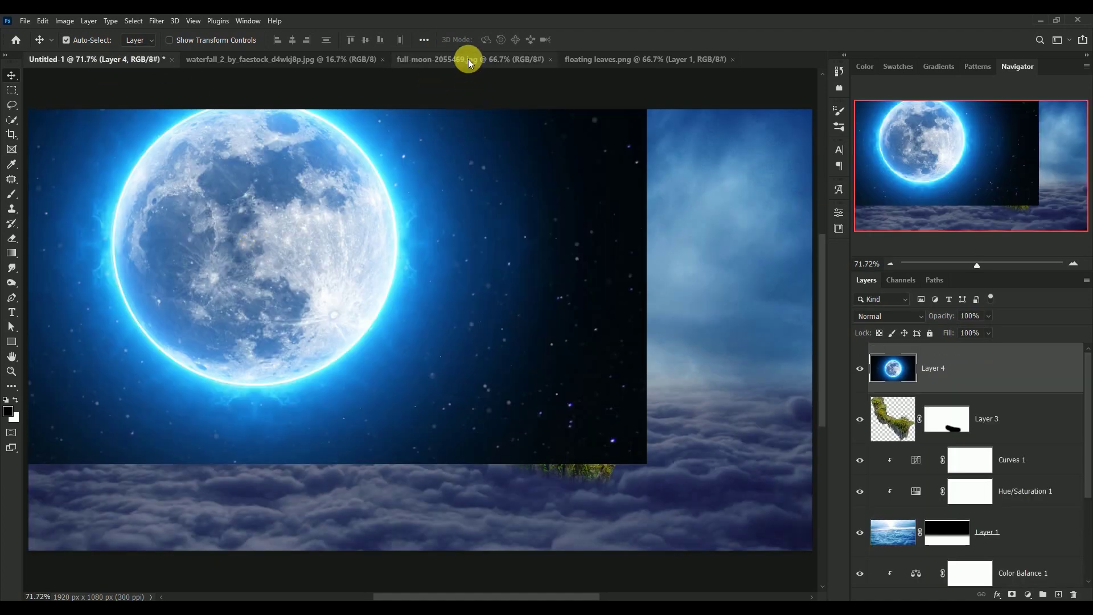
- Close the separate full-moon file and shift the new moon layer down-right
click(468, 59)
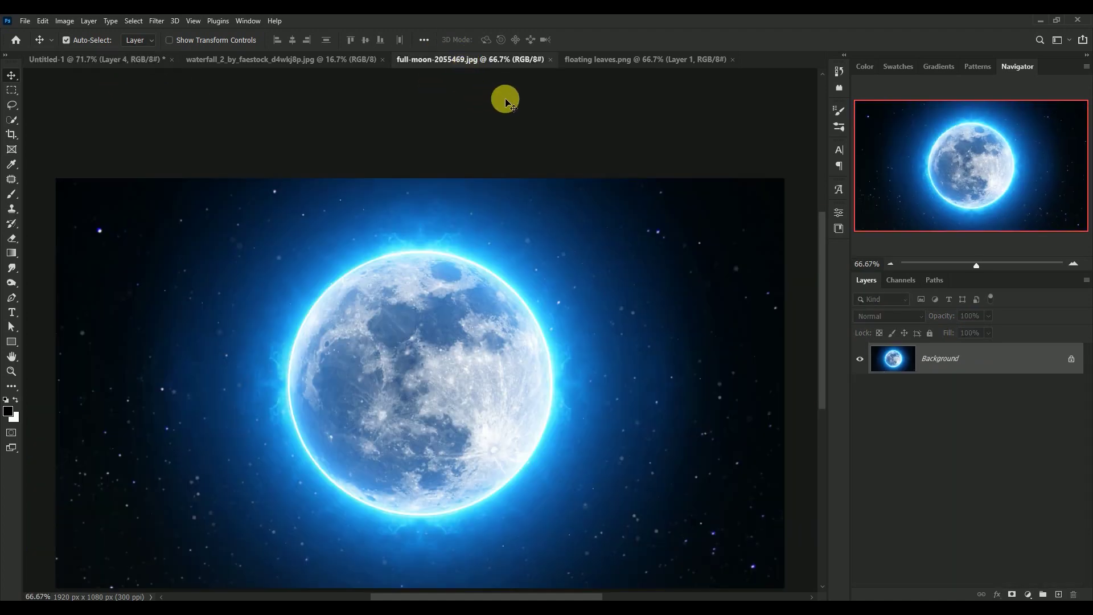
click(550, 59)
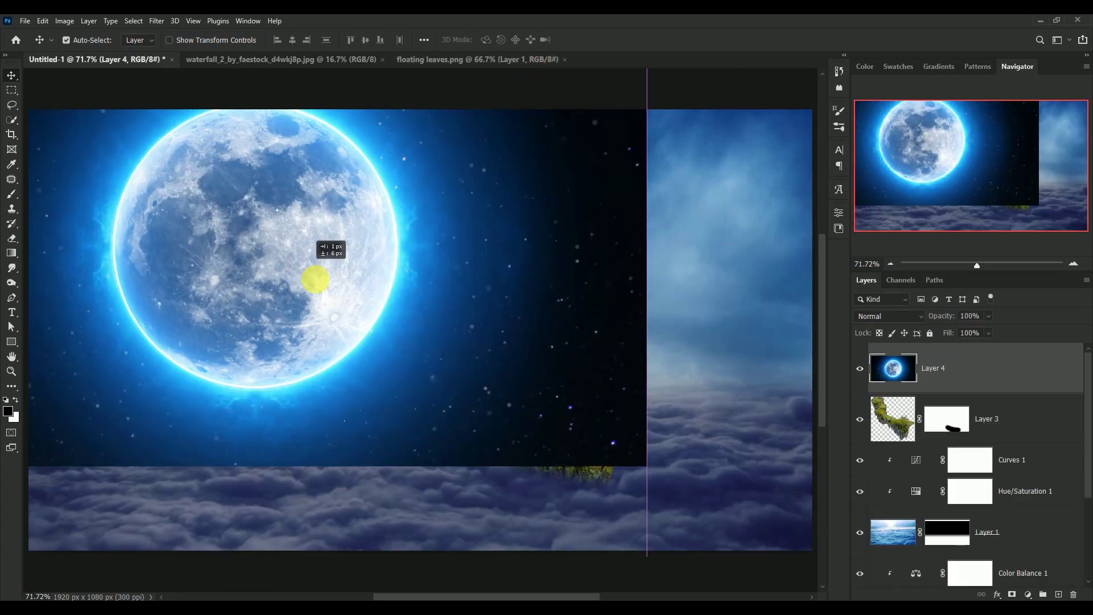
drag(301, 259, 351, 316)
- Scale the moon down to about 27% and place it in the upper-left sky
key(ctrl+t)
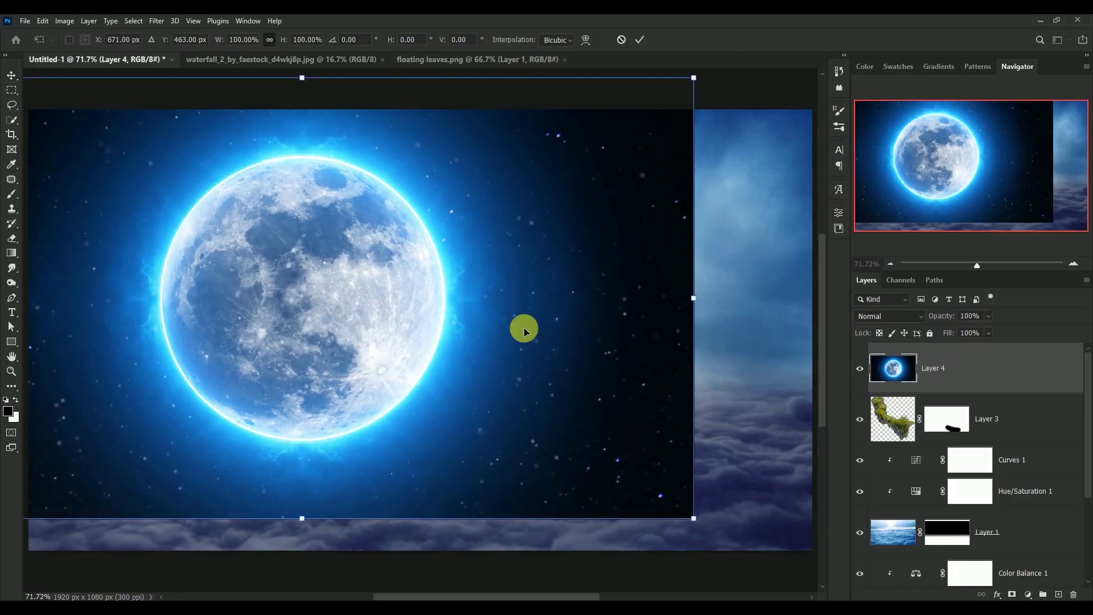
drag(713, 524, 282, 284)
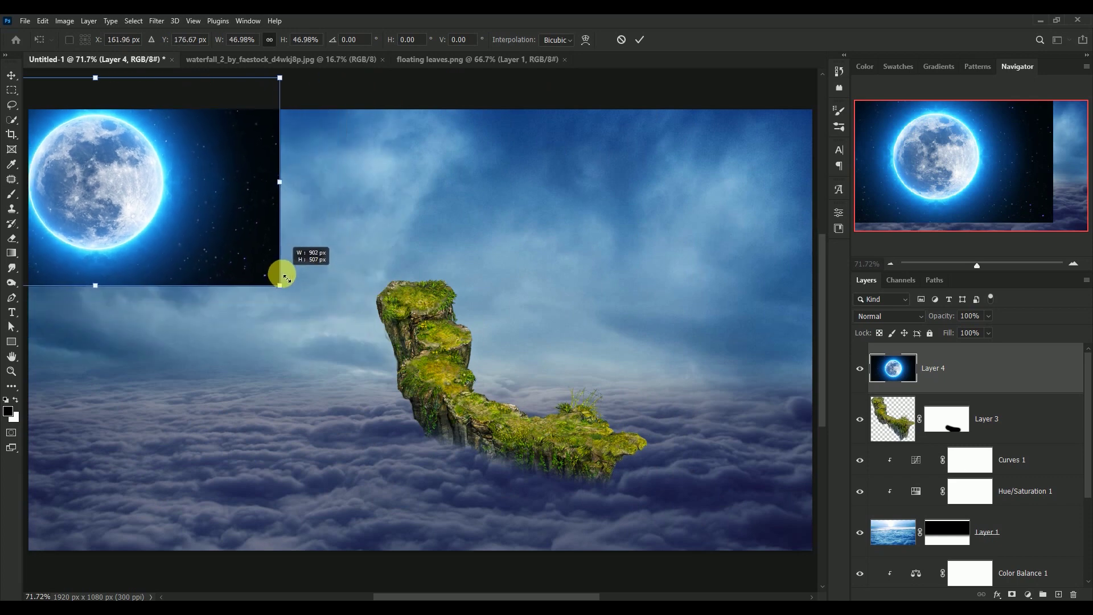
drag(157, 215, 309, 304)
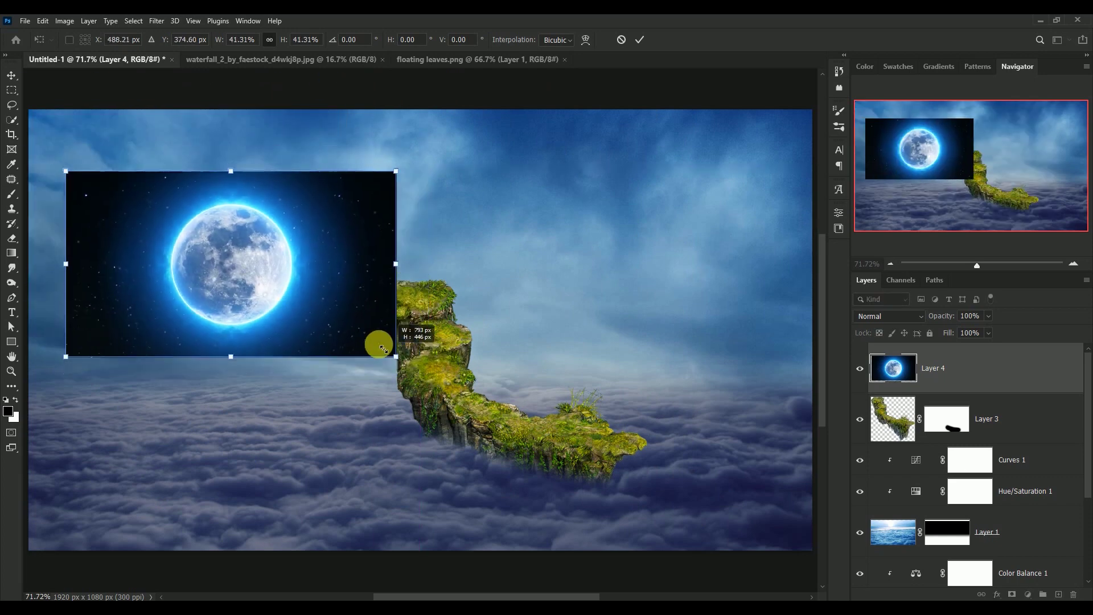
drag(427, 374, 272, 283)
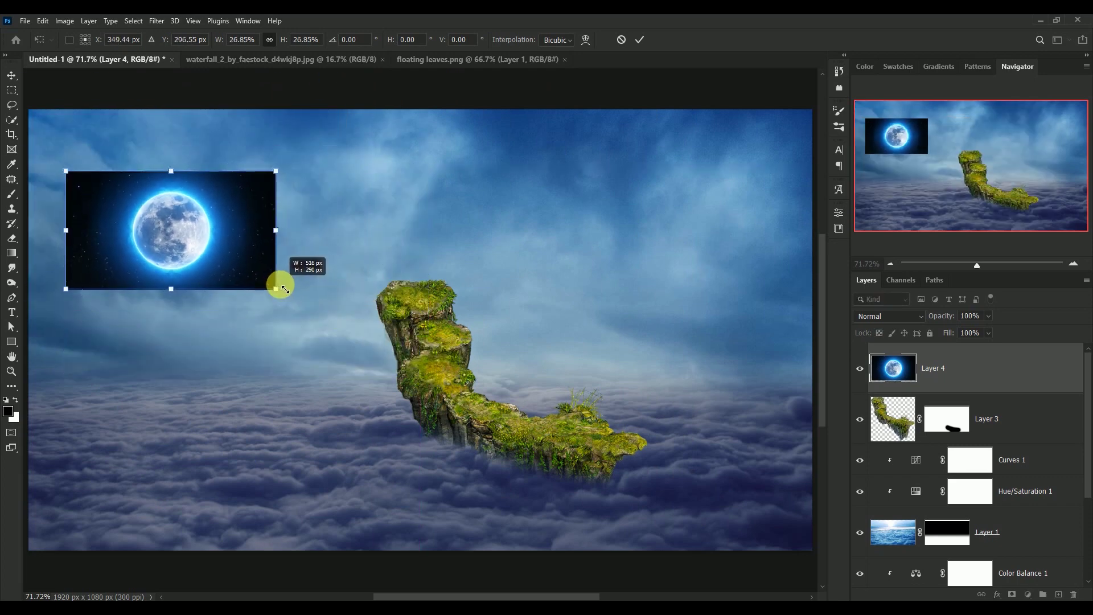
key(Return)
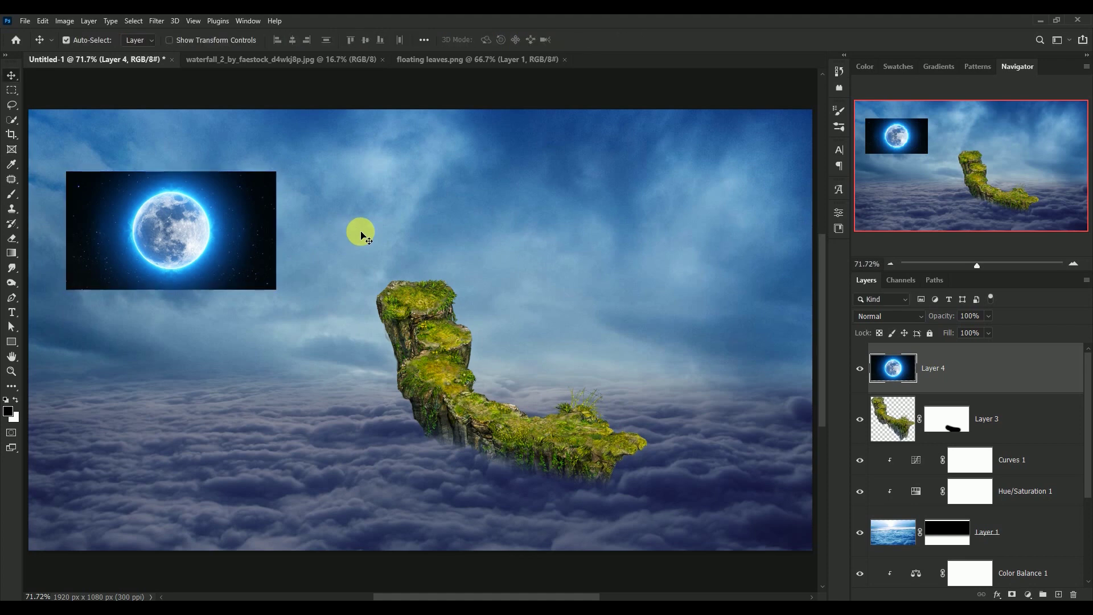
drag(185, 221, 210, 188)
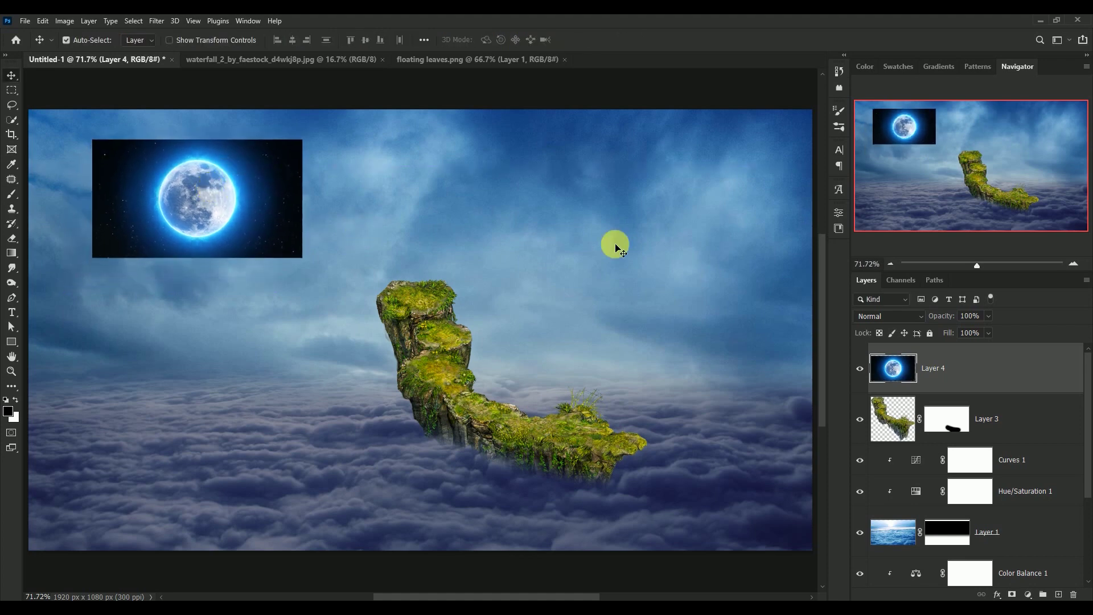
- Set the moon layer's blend mode to Screen and add a white layer mask
click(899, 317)
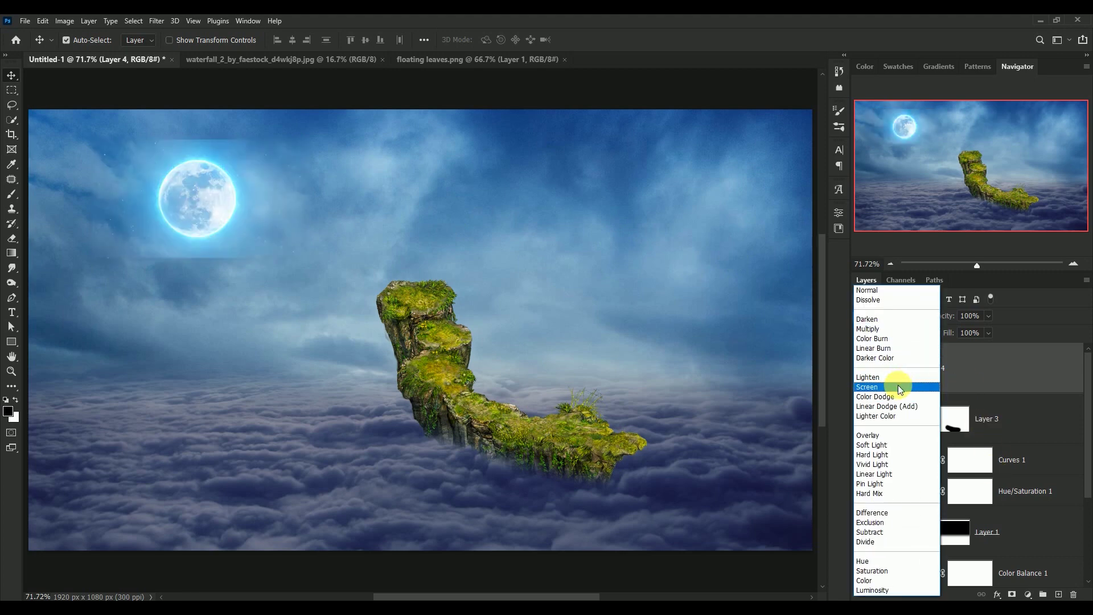
click(898, 387)
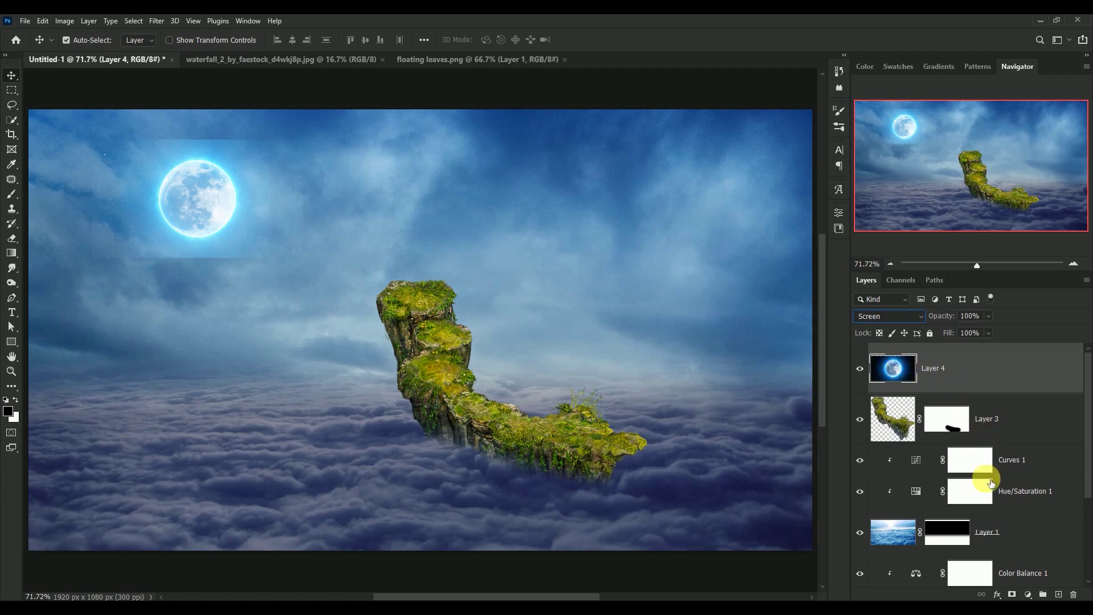
click(1011, 595)
click(914, 360)
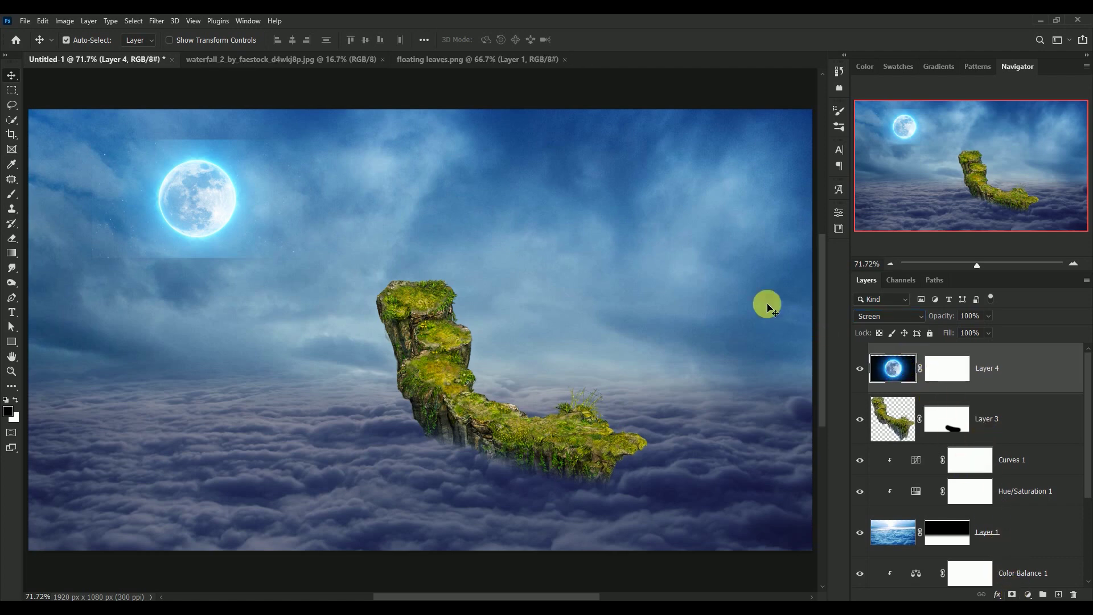
- Enlarge the moon to about 137.6%, nudge it up-left, and target its mask
key(ctrl+t)
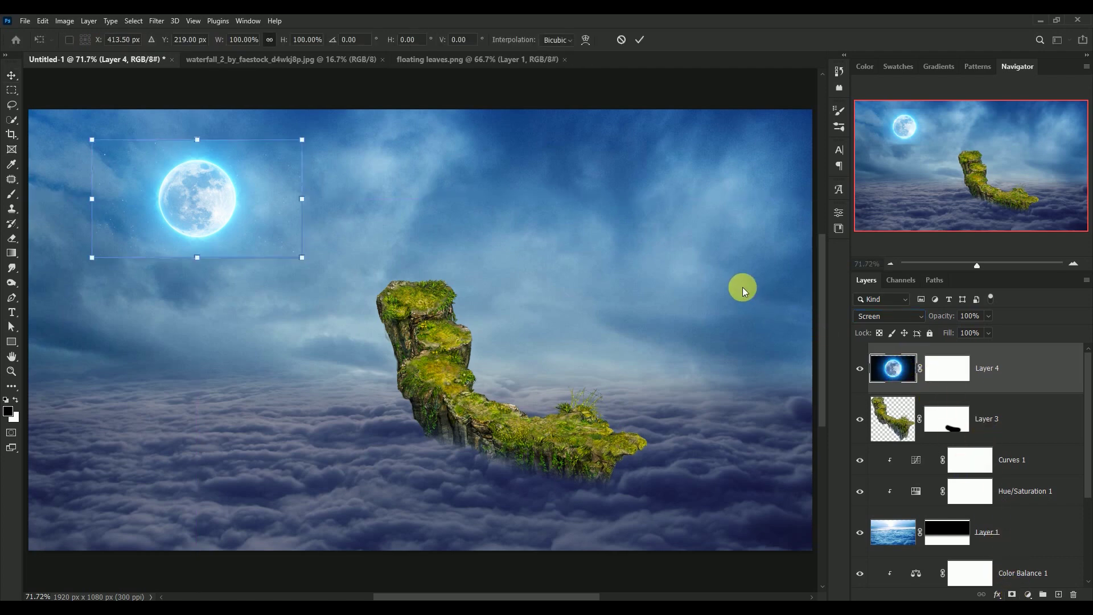
drag(301, 257, 366, 324)
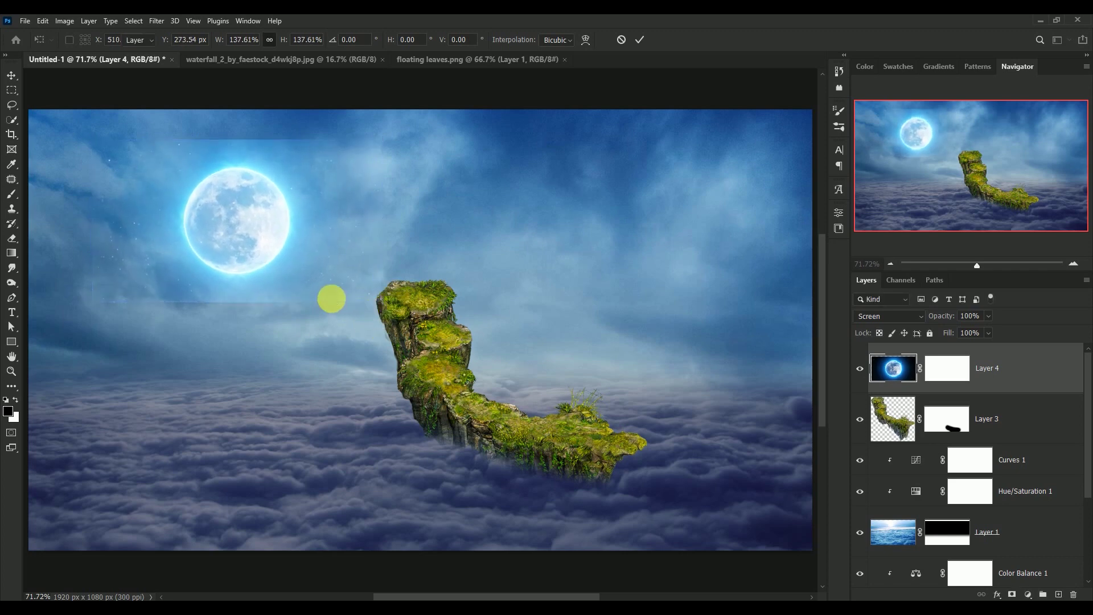
key(Return)
drag(243, 236, 238, 231)
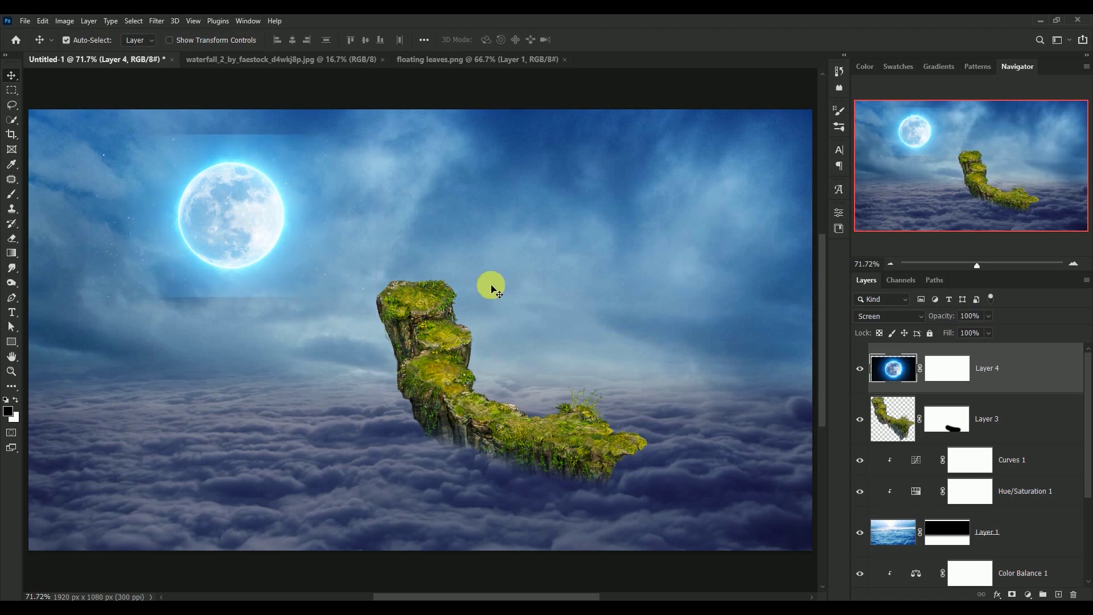
click(956, 364)
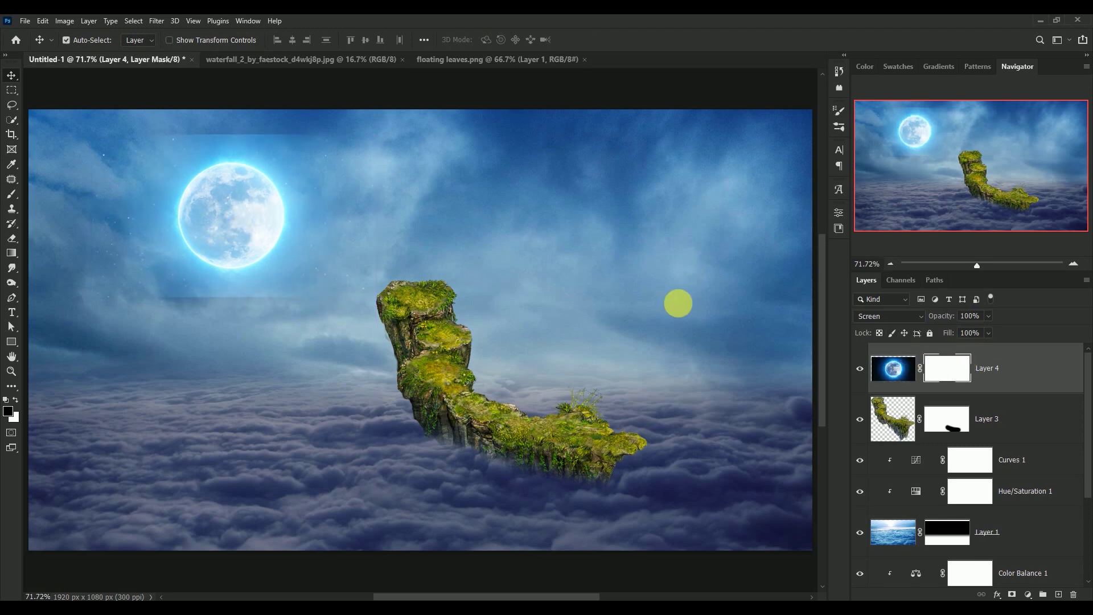
- Paint black on the moon's mask to hide its square edges, then shift it further up-left
click(12, 194)
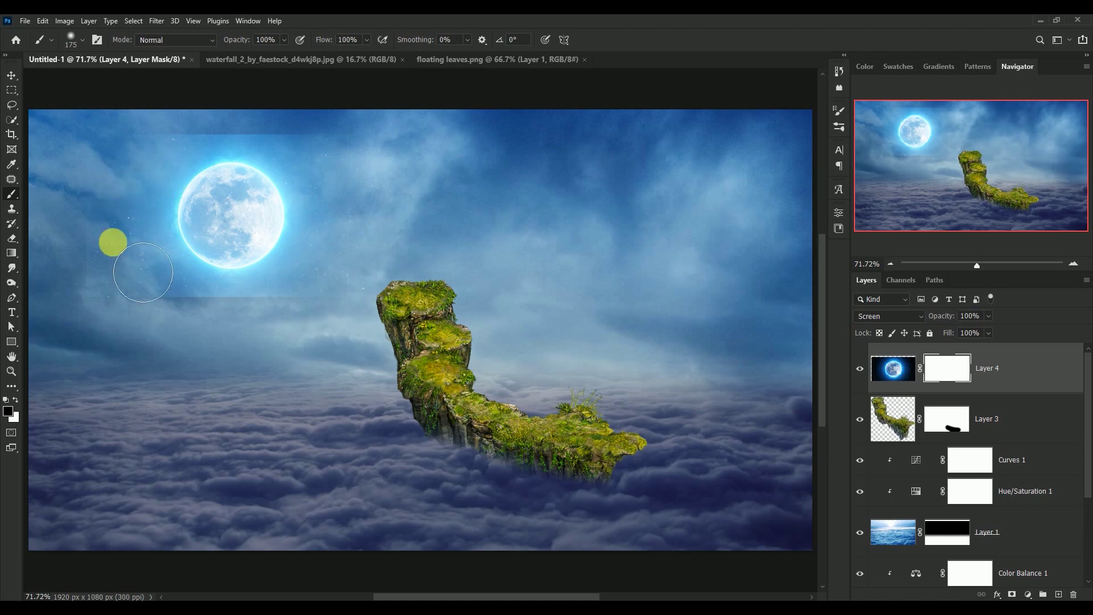
mouse_move(143, 272)
mouse_down()
mouse_move(180, 170)
mouse_move(317, 160)
mouse_move(290, 345)
mouse_move(364, 289)
mouse_move(359, 220)
mouse_move(327, 152)
mouse_move(225, 149)
mouse_move(165, 189)
mouse_move(172, 287)
mouse_move(220, 352)
mouse_move(276, 351)
mouse_move(349, 302)
mouse_move(232, 341)
mouse_move(161, 285)
mouse_move(176, 174)
mouse_move(339, 164)
mouse_move(353, 252)
mouse_move(316, 339)
mouse_move(186, 332)
mouse_move(165, 230)
mouse_move(192, 152)
mouse_move(211, 140)
mouse_up()
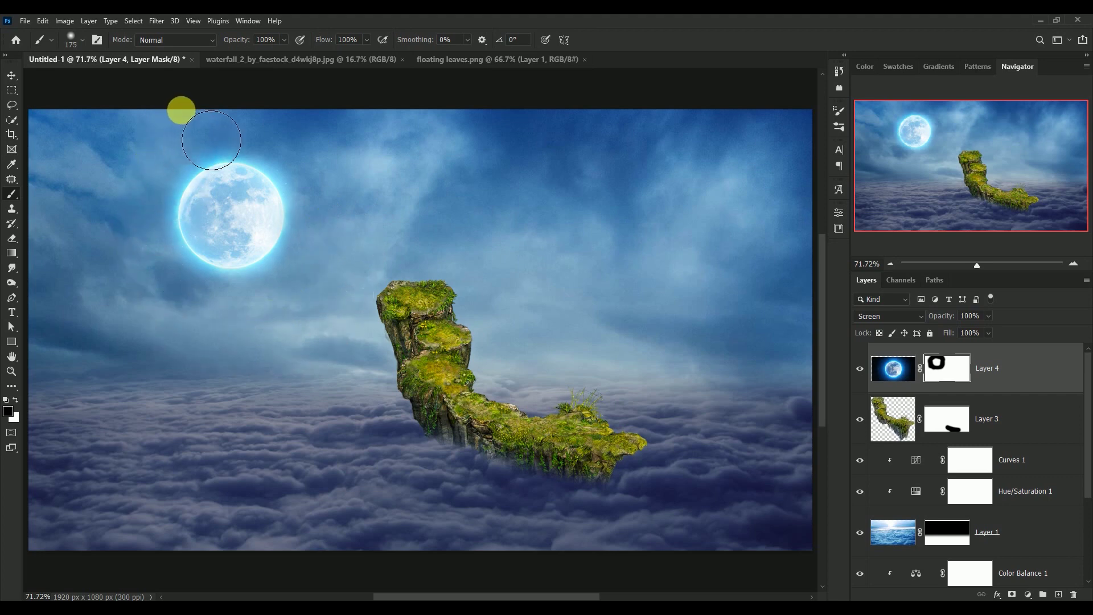
click(11, 75)
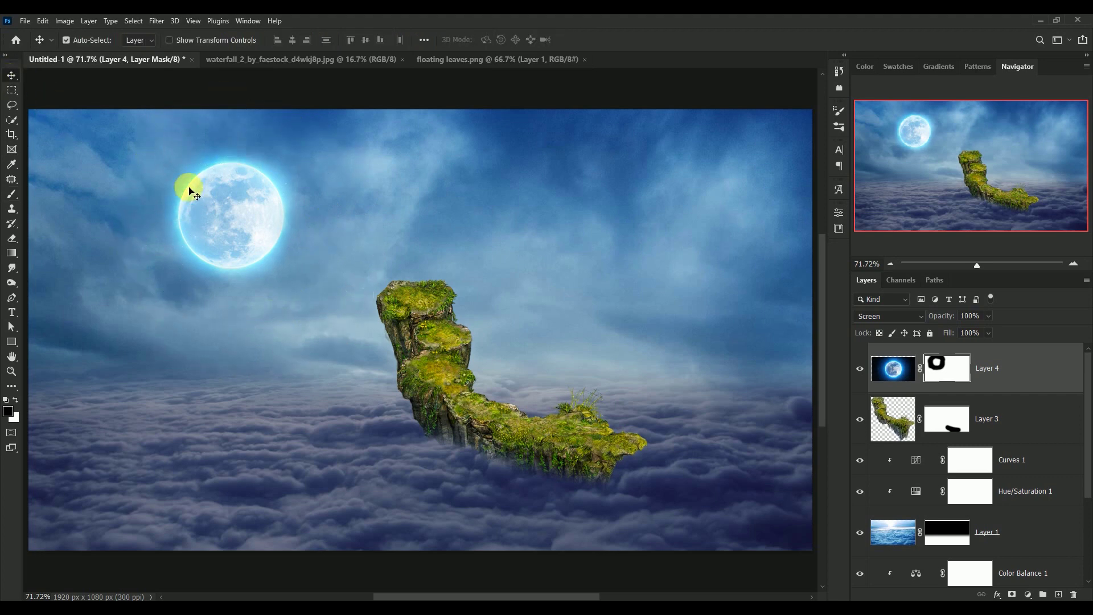
drag(226, 228, 193, 201)
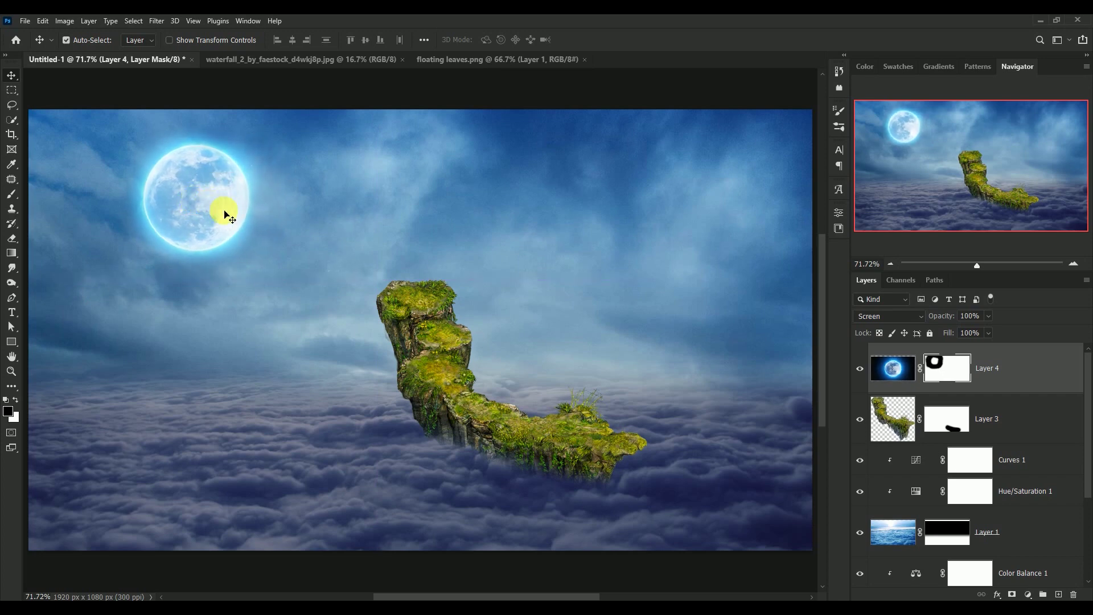
click(861, 370)
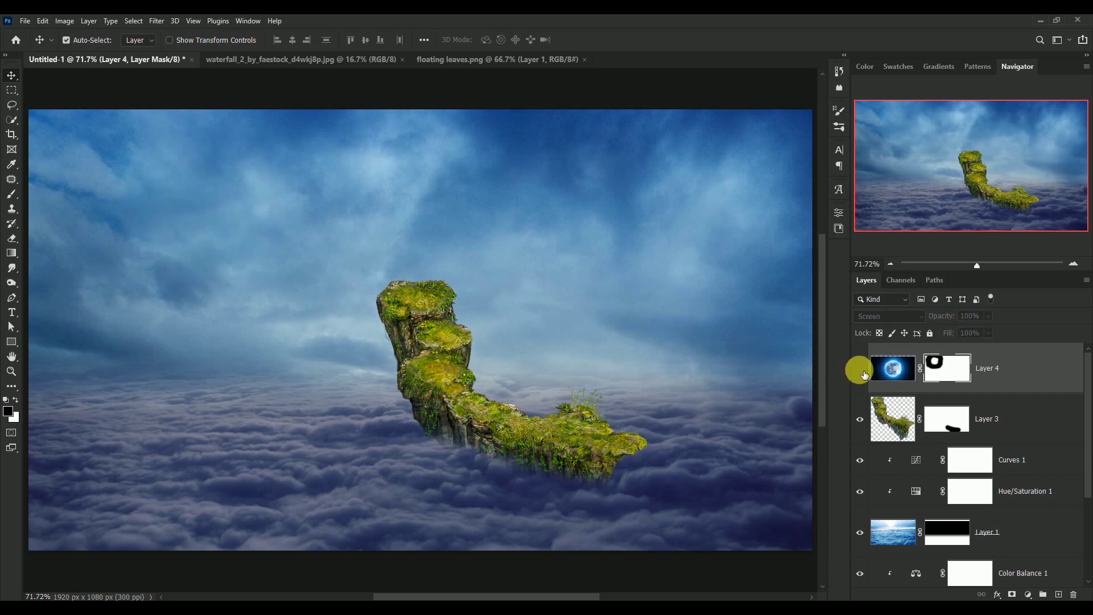
click(893, 367)
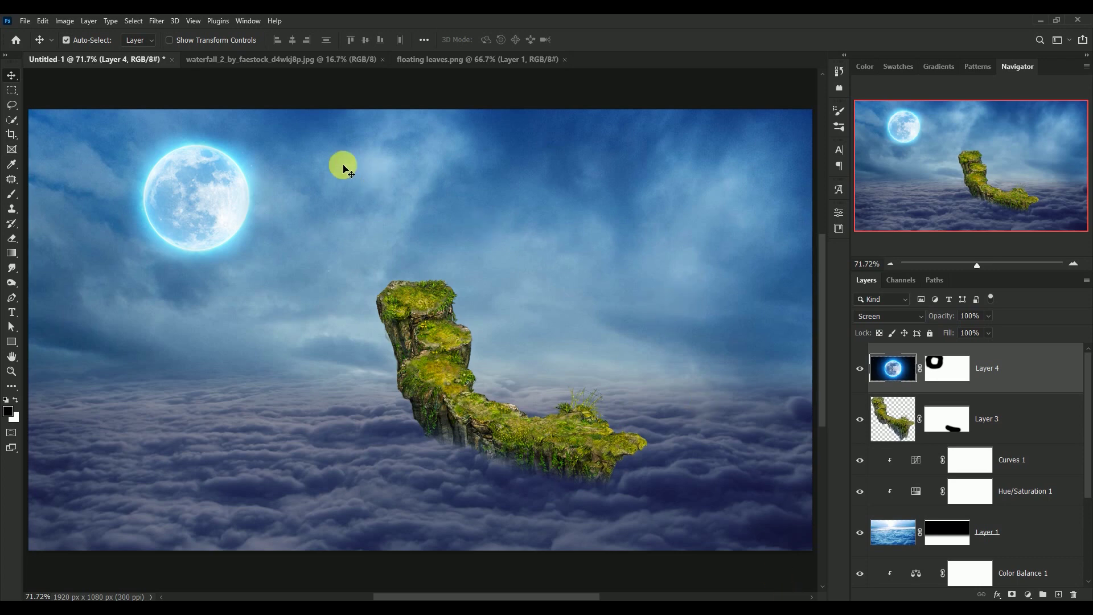
- Mask the waterfall photo's woman using Select Subject and drag her toward the Untitled-1 composite
click(261, 59)
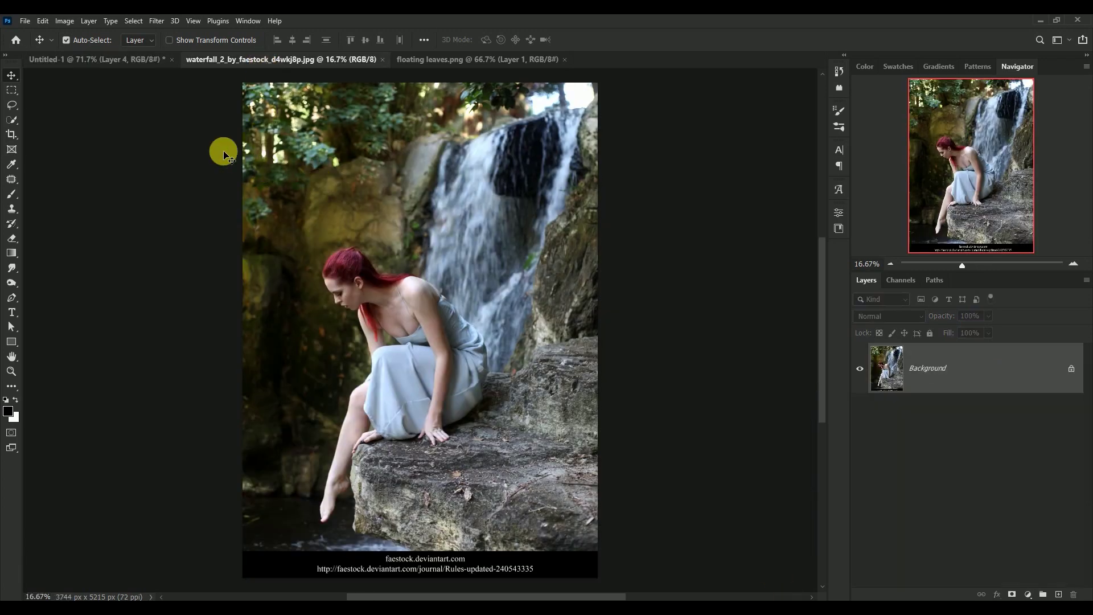
click(133, 20)
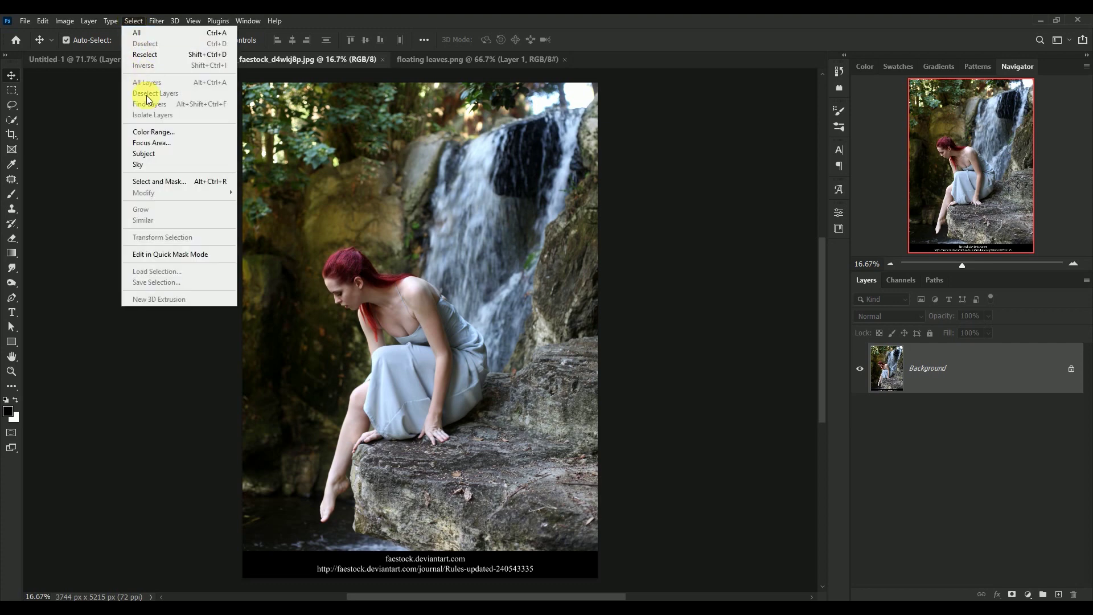
click(144, 153)
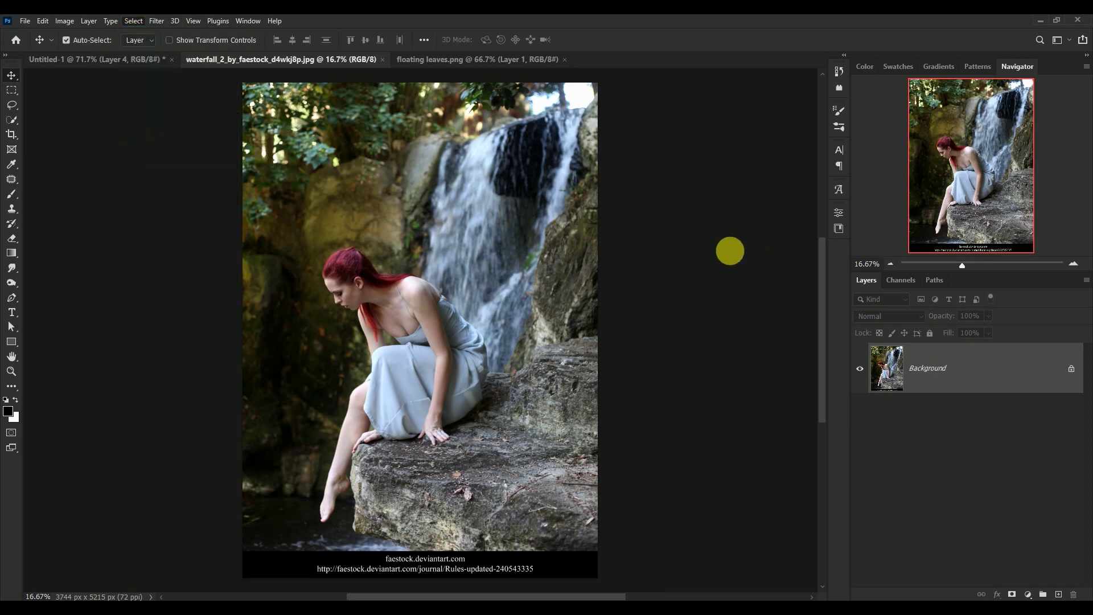
click(1014, 594)
drag(424, 337, 346, 224)
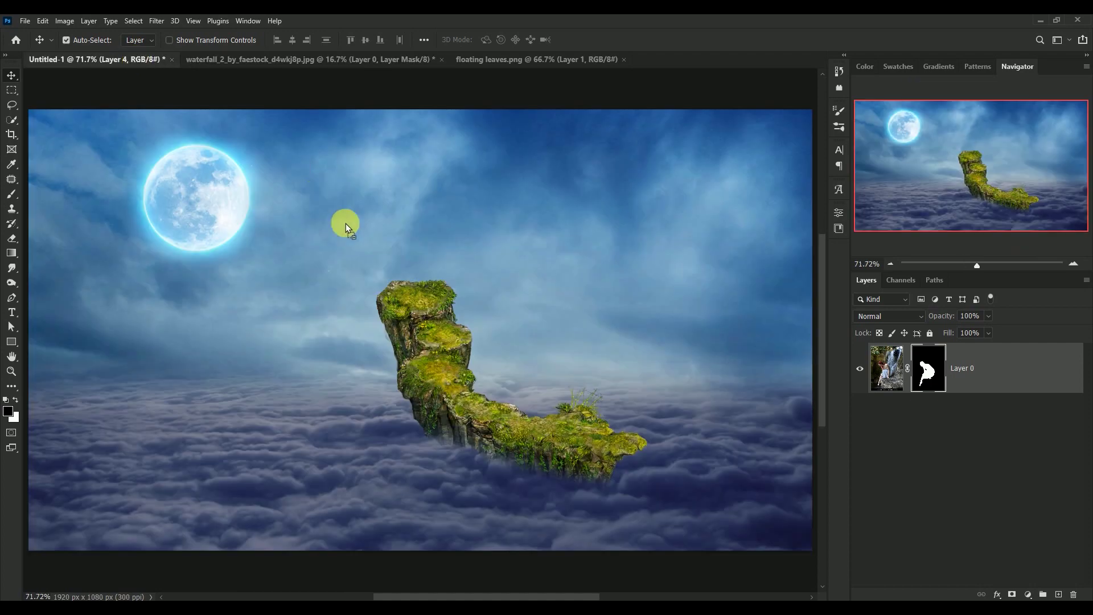
- Drop the woman into the composite and scale her to 10.35% on the rock top
drag(376, 267, 377, 267)
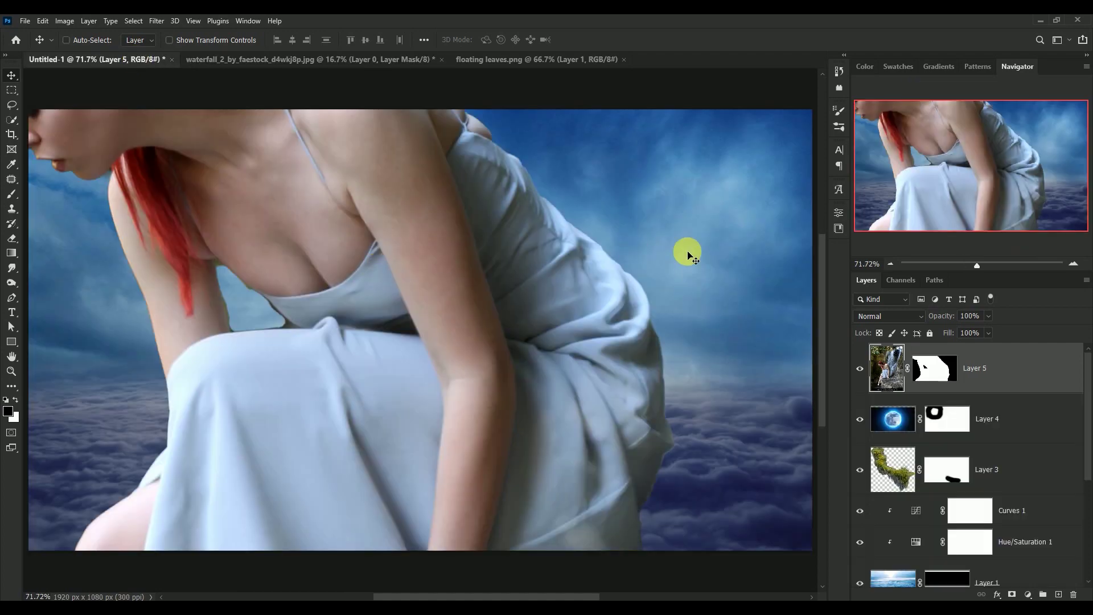
key(ctrl+t)
key(ctrl+minus)
key(ctrl+minus)
key(ctrl+minus)
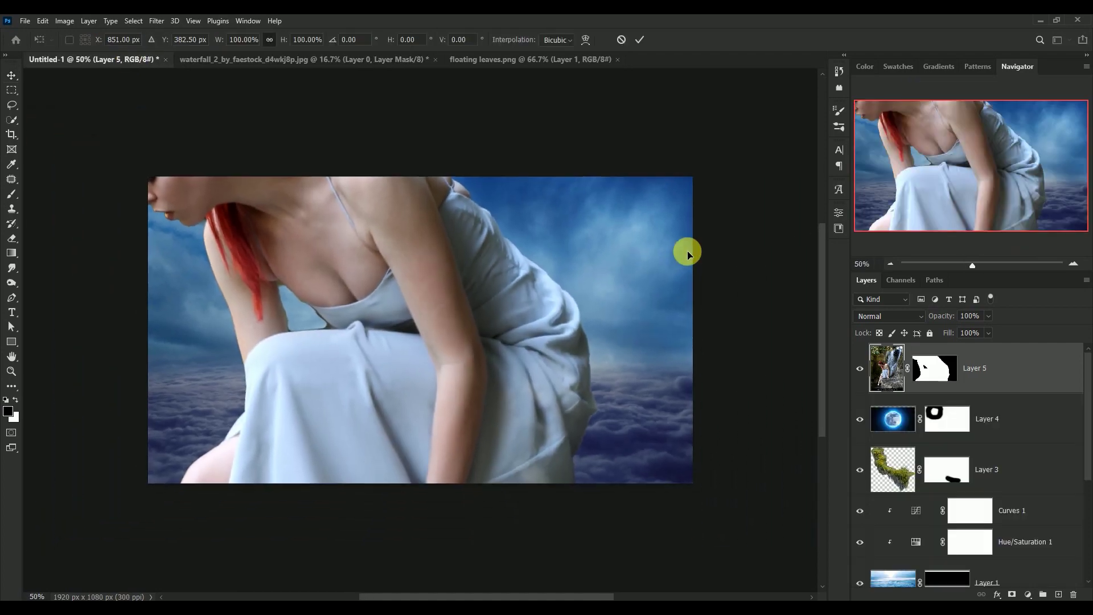
key(ctrl+minus)
key(ctrl+minus)
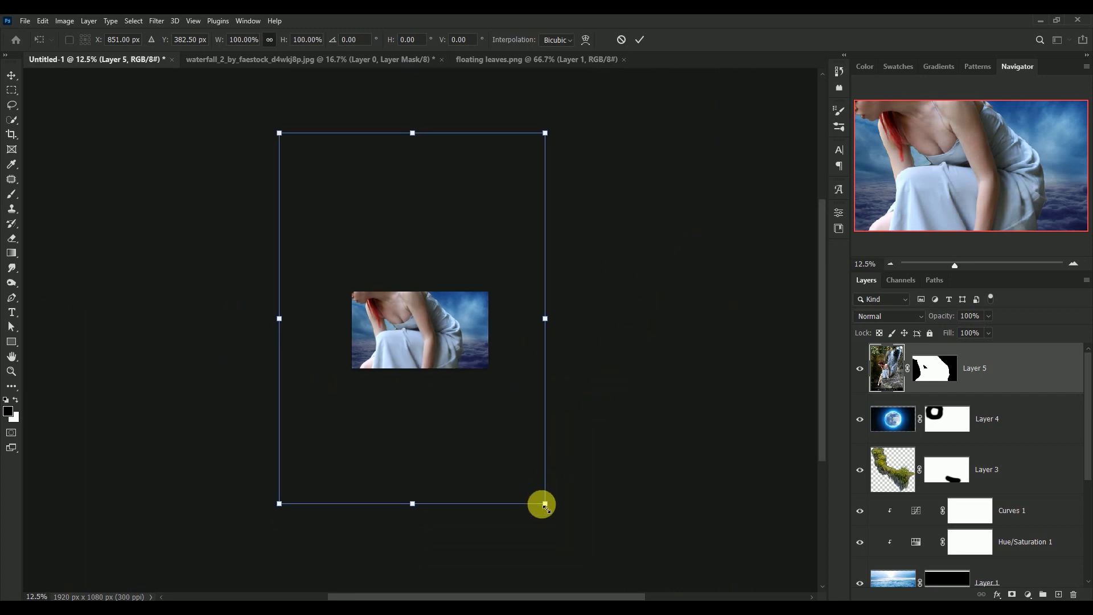
mouse_move(541, 504)
mouse_down()
mouse_move(510, 435)
mouse_move(333, 198)
mouse_up()
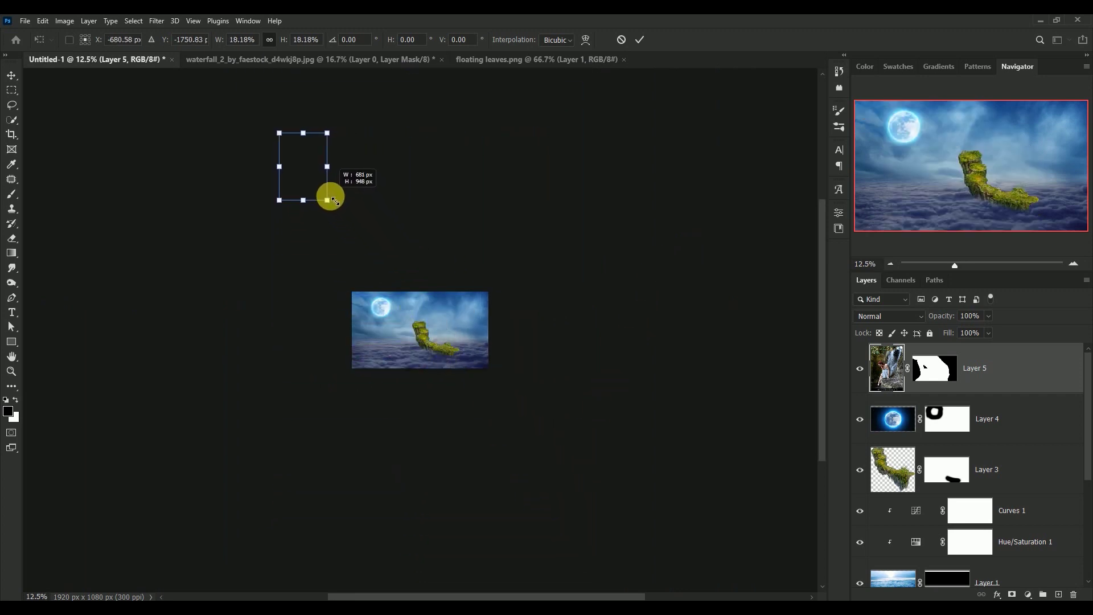
drag(302, 165, 412, 312)
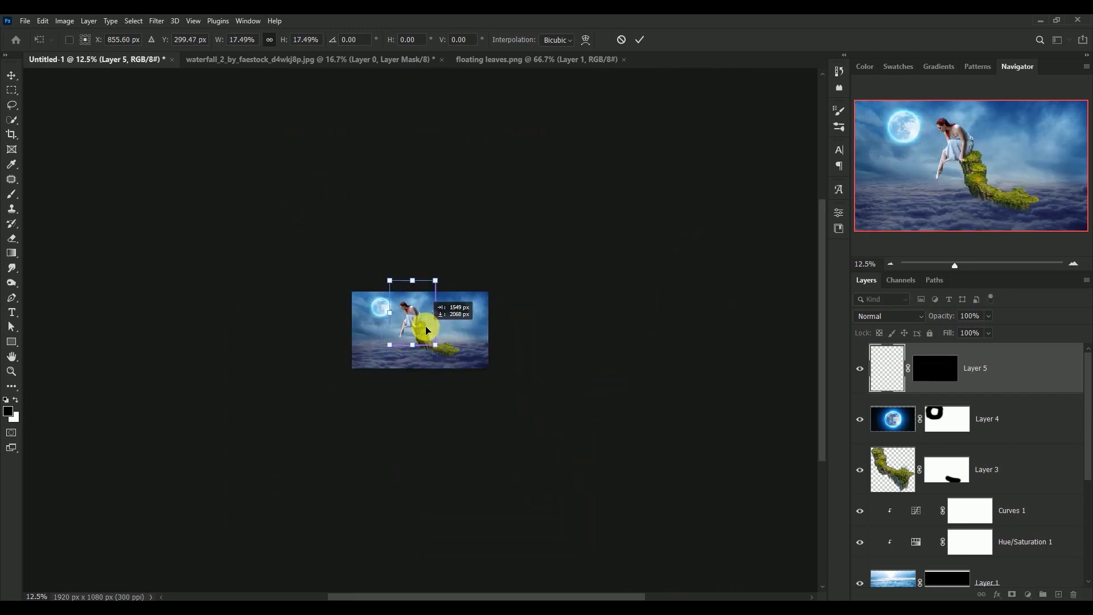
key(ctrl+0)
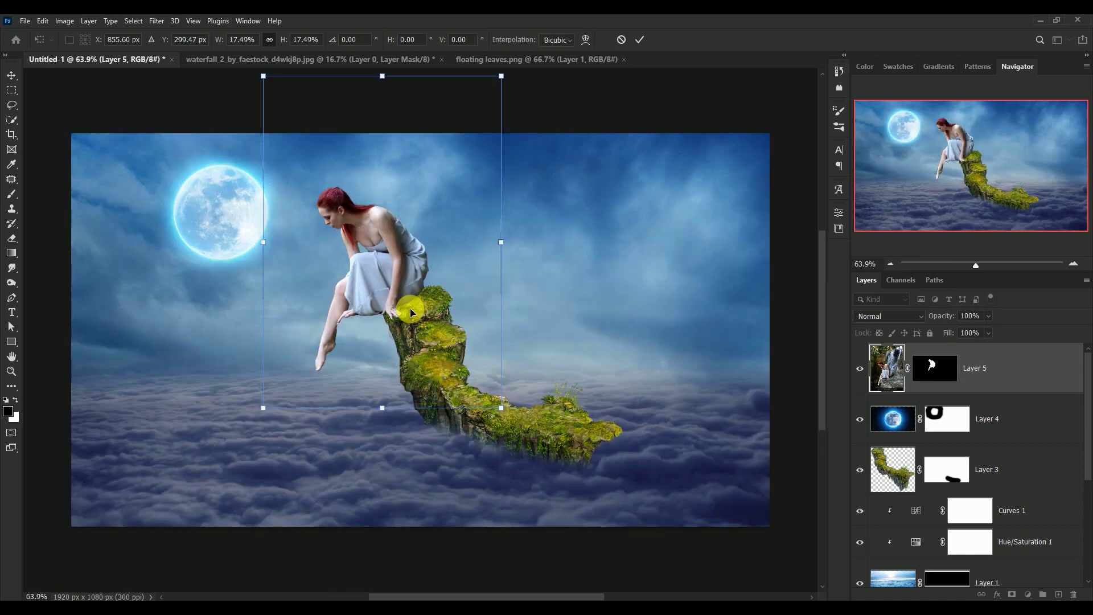
drag(502, 404, 397, 268)
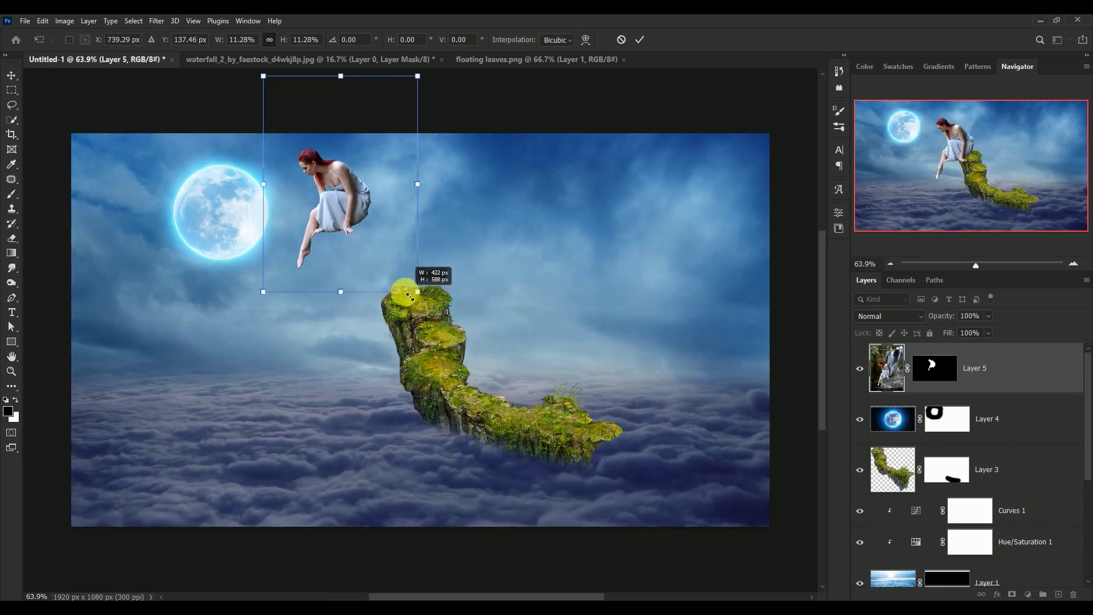
drag(344, 194, 418, 279)
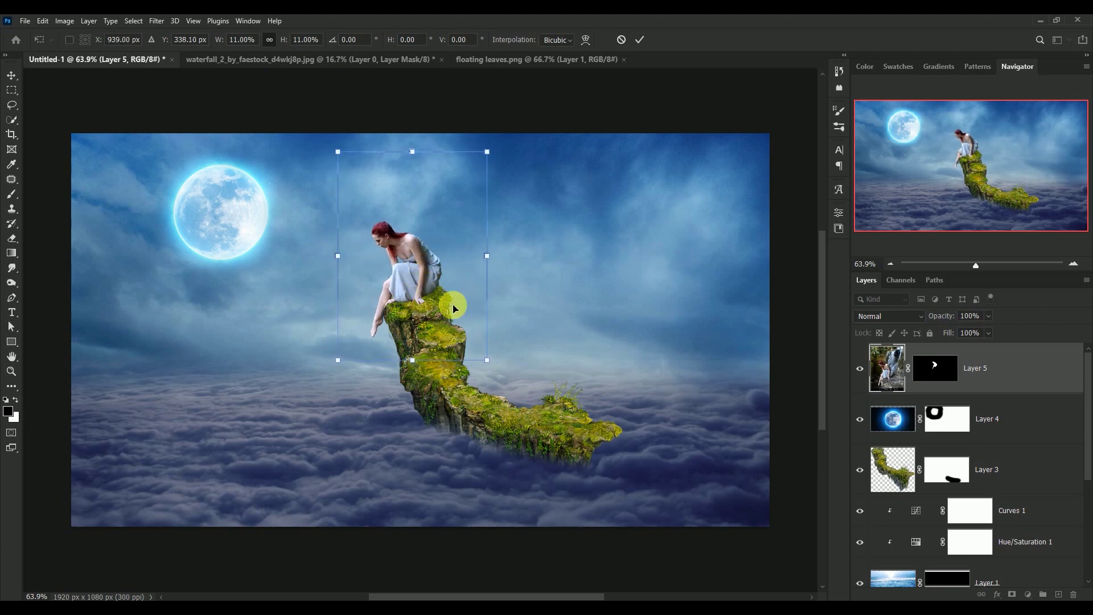
drag(486, 360, 485, 346)
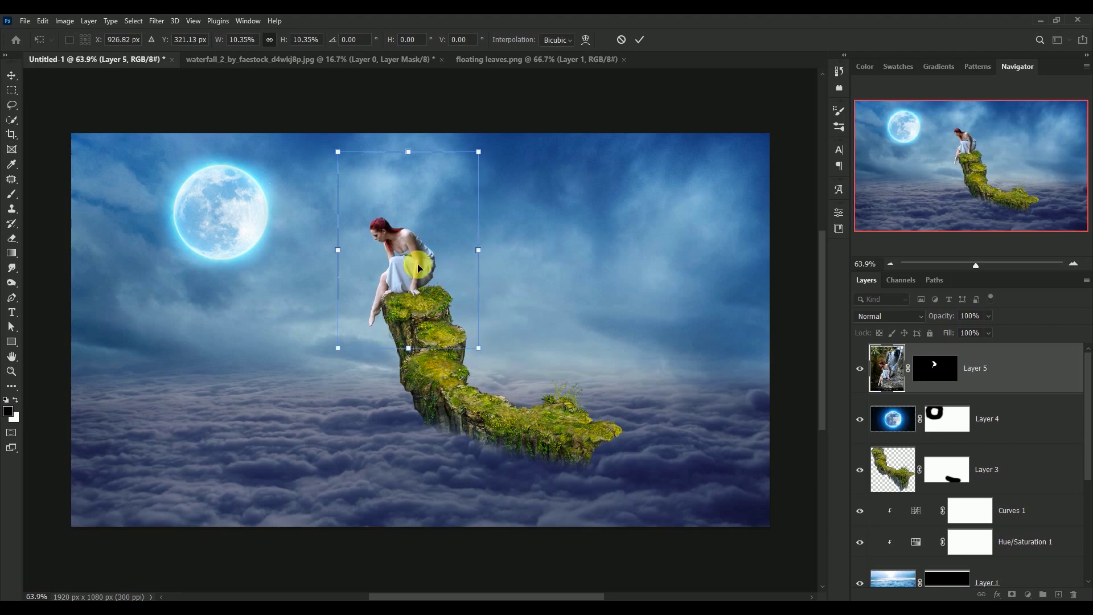
drag(417, 266, 417, 275)
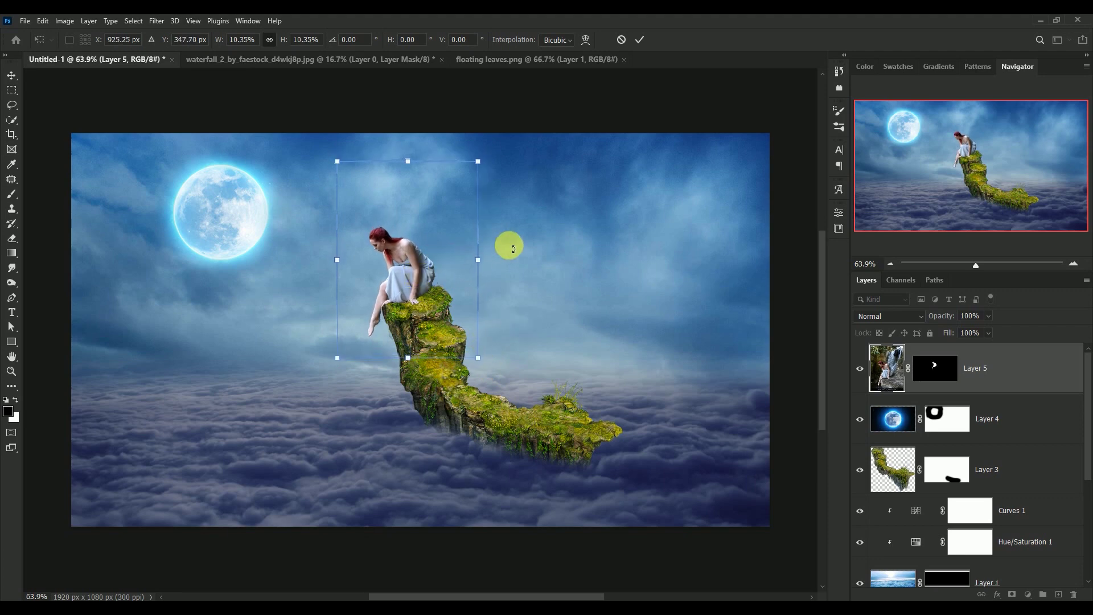
key(Return)
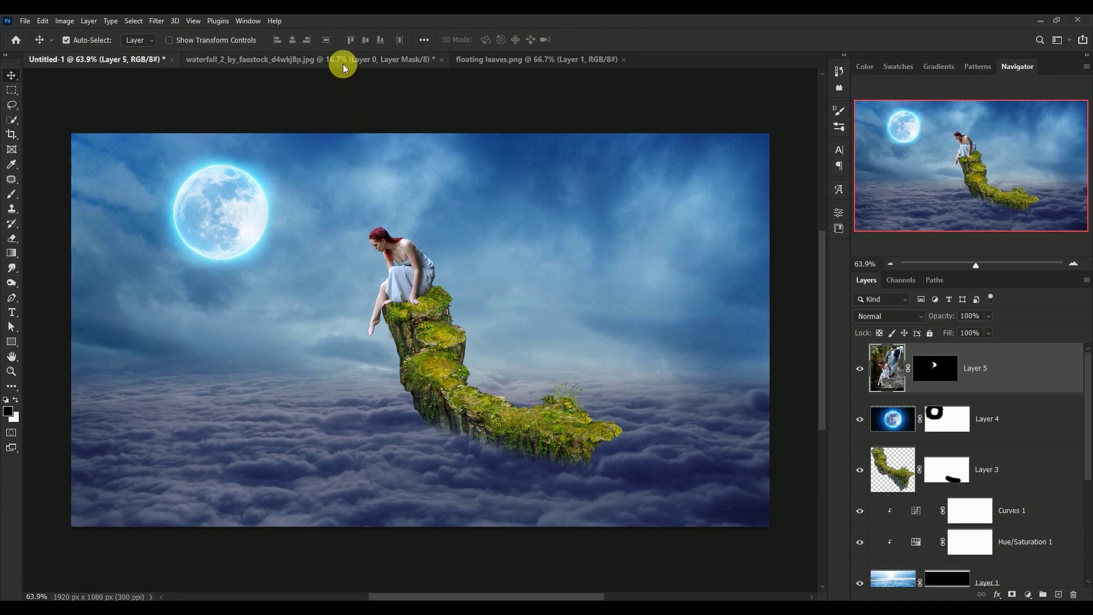
- Close the waterfall photo document, answering the save prompt
click(342, 61)
click(442, 59)
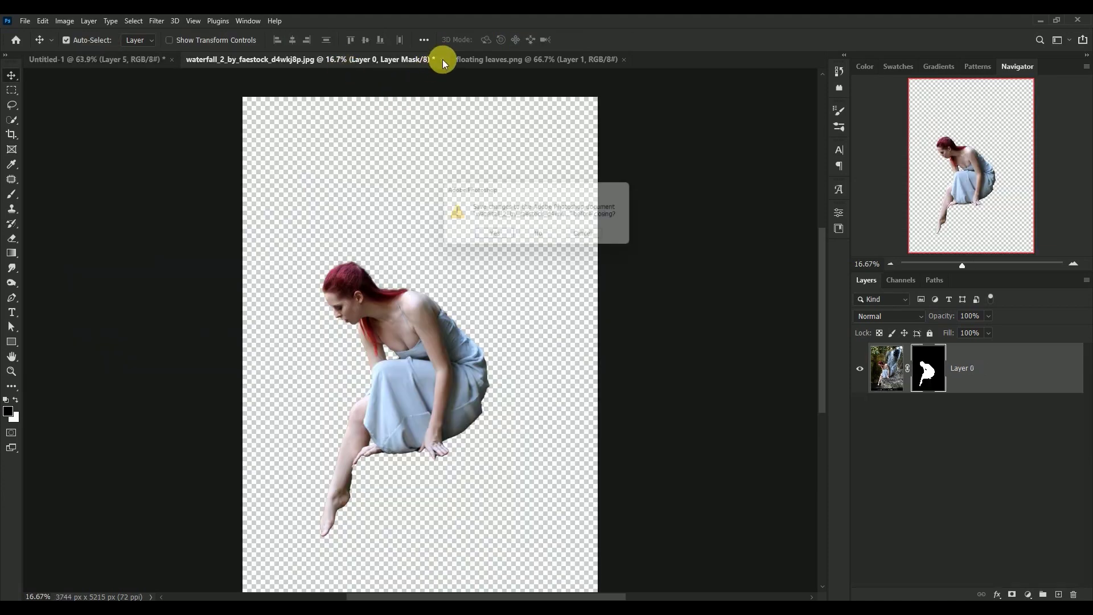
click(538, 238)
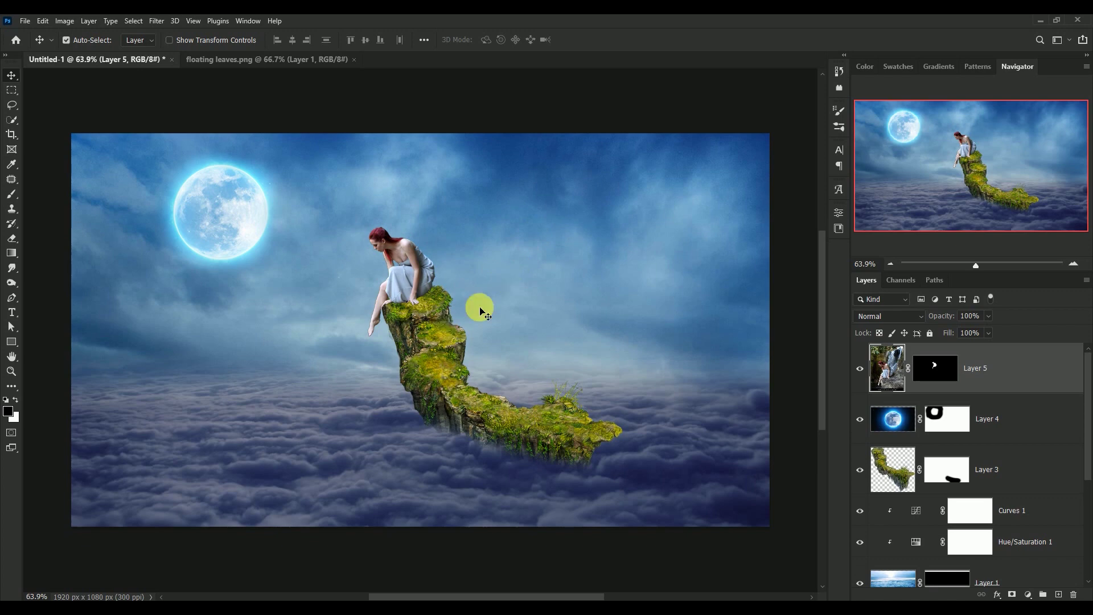
- Zoom in on the woman and apply Layer 5's layer mask permanently
key(ctrl+plus)
key(ctrl+plus)
key(ctrl+plus)
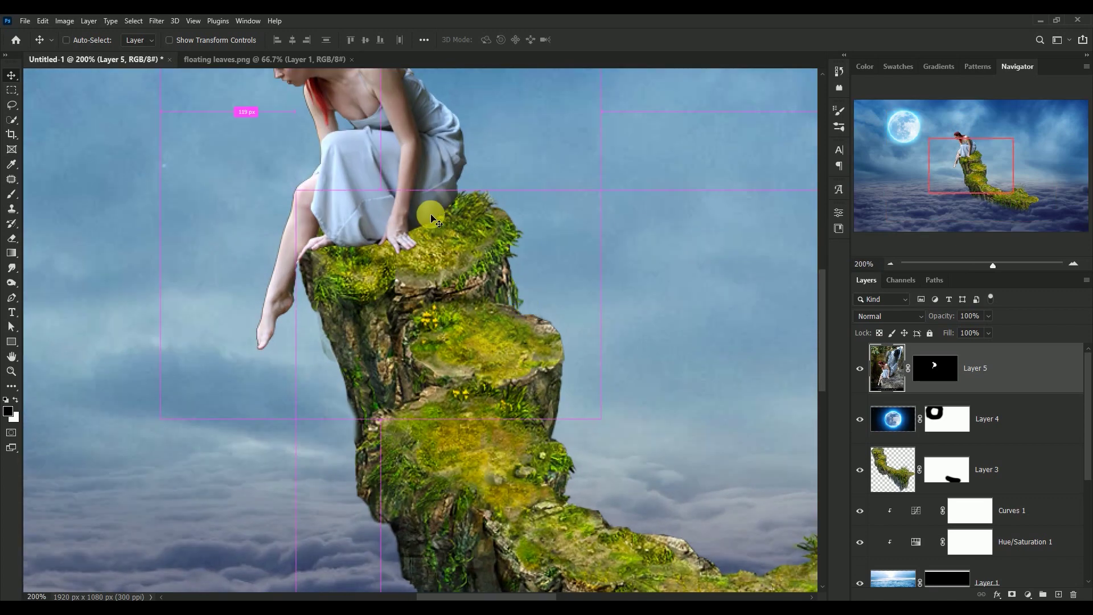
mouse_move(427, 215)
mouse_down()
mouse_move(500, 312)
mouse_move(443, 269)
mouse_move(444, 251)
mouse_move(448, 267)
mouse_up()
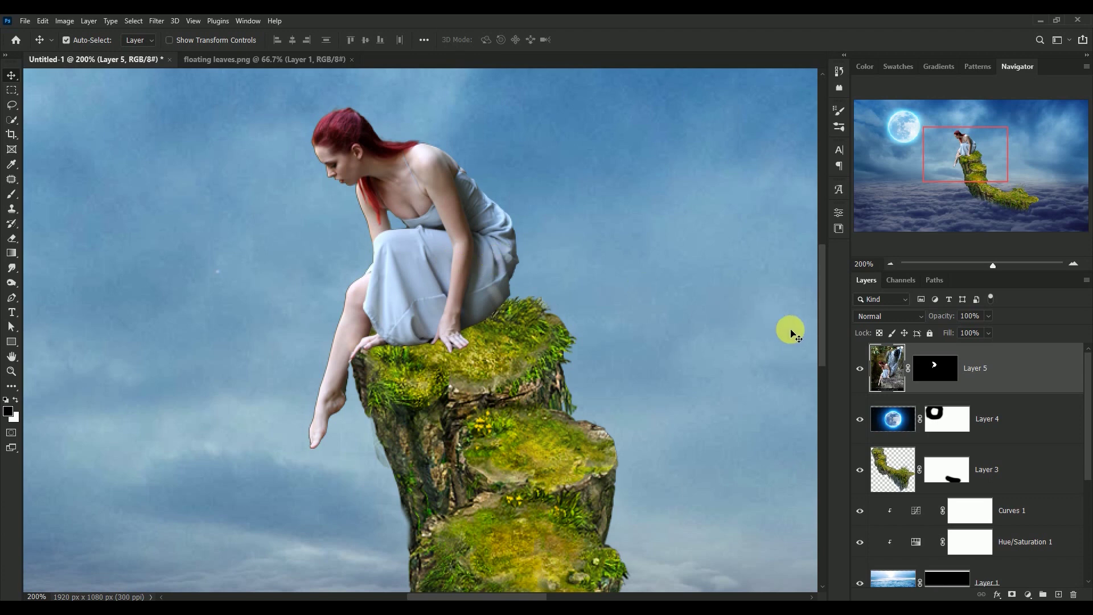
click(935, 368)
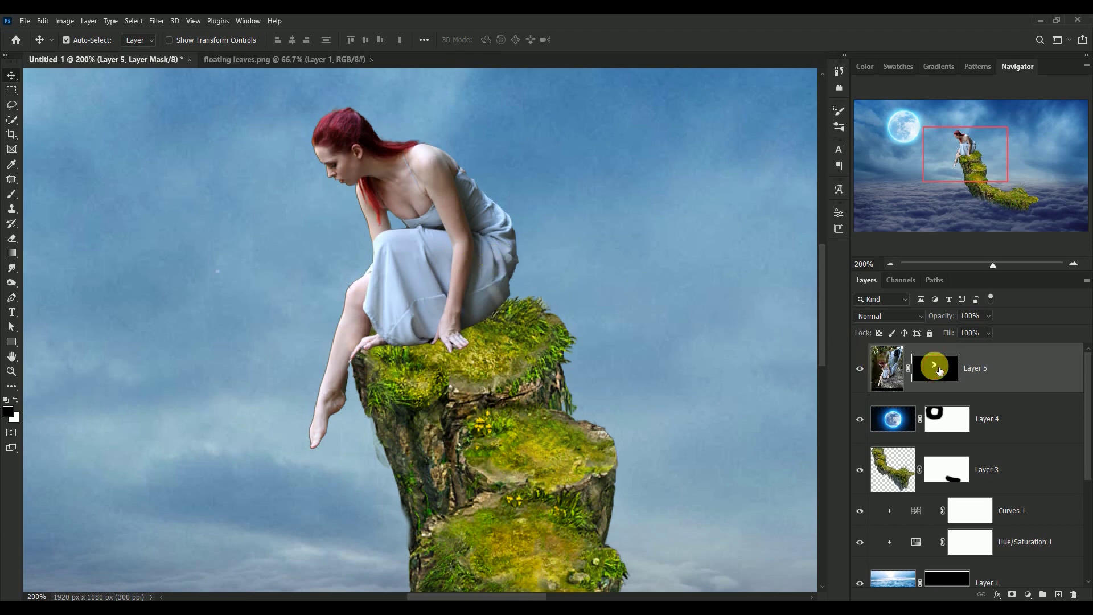
right_click(933, 366)
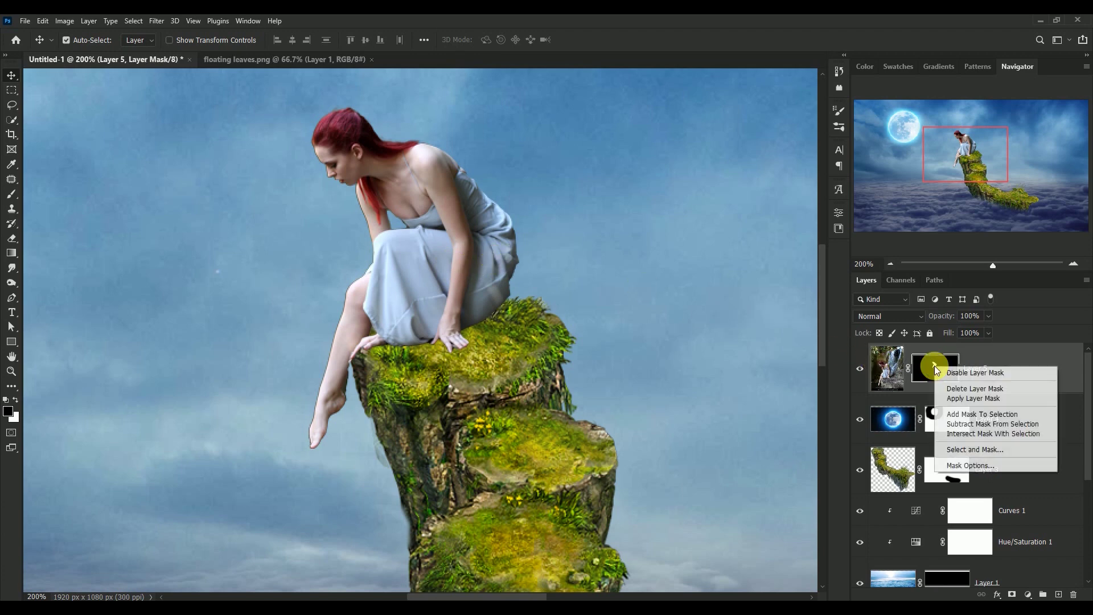
click(938, 397)
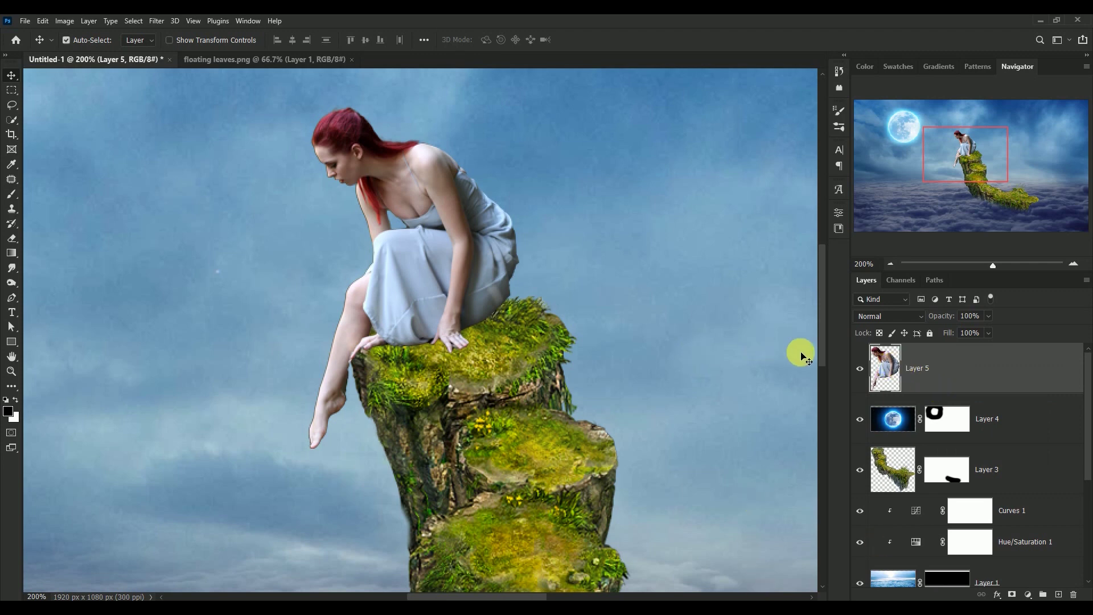
- Apply Camera Raw: Temperature -7, Highlights -28, Shadows +20, Texture +10, Clarity +21, Vibrance/Saturation -10
click(157, 20)
click(165, 107)
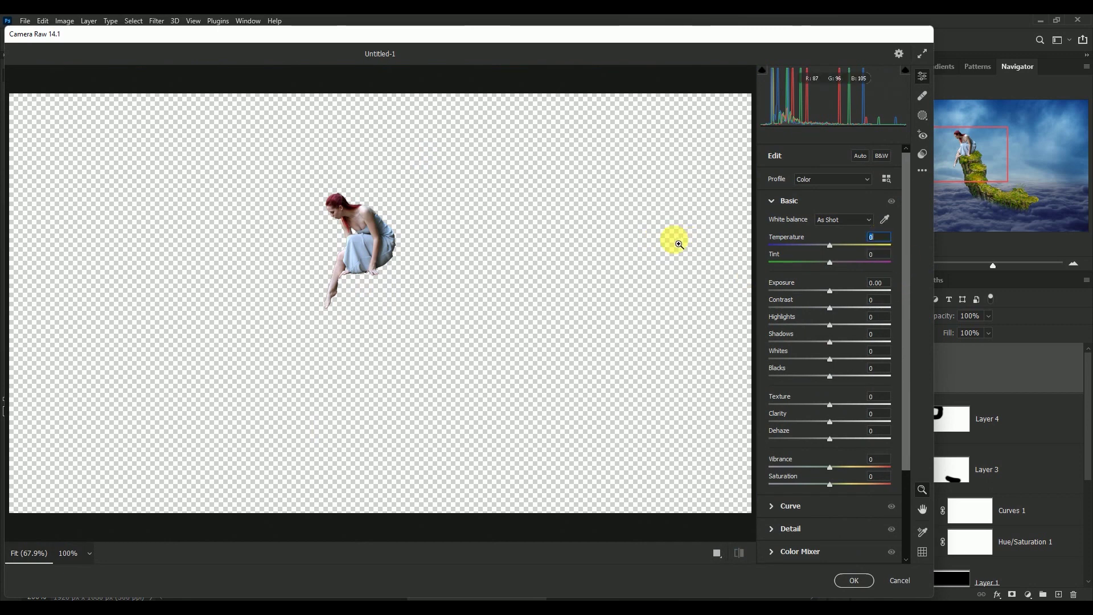
text(7)
key(Tab)
text(-28)
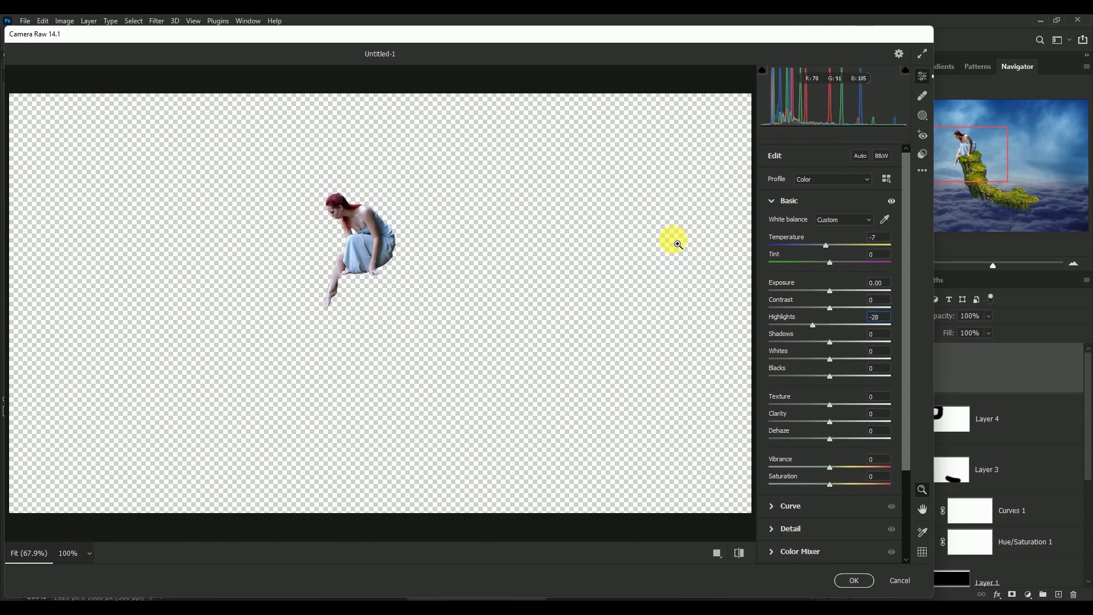
text(20)
key(Tab)
text(+2)
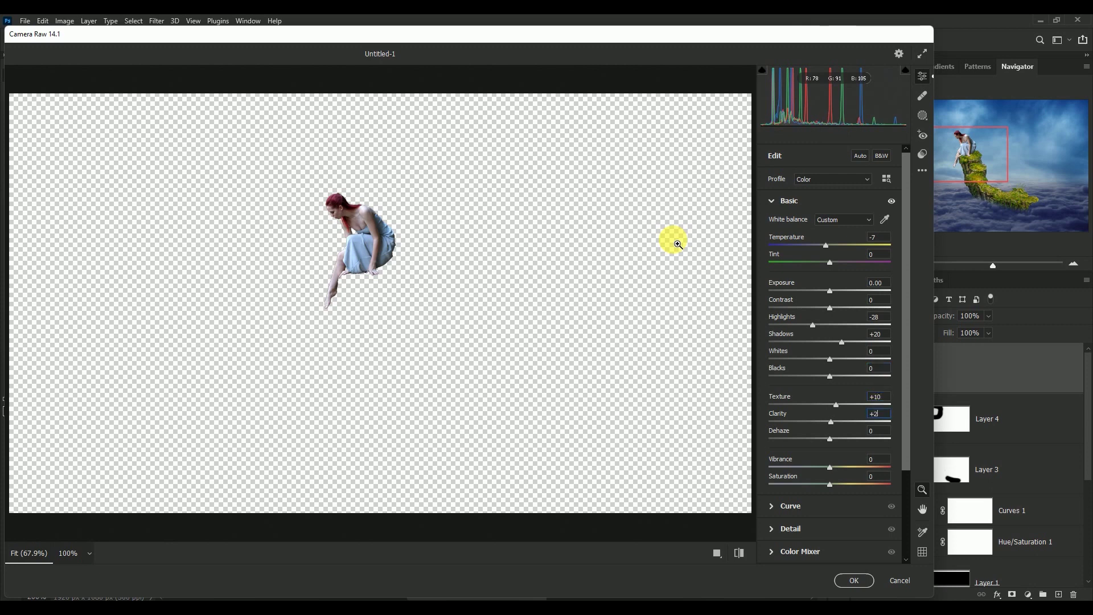
text(1)
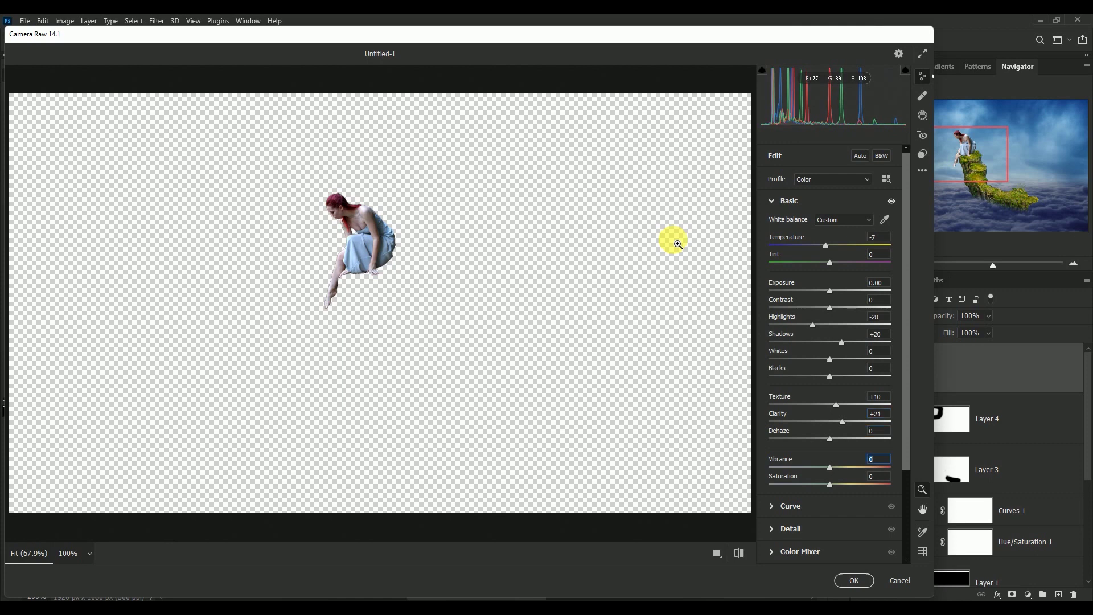
text(0)
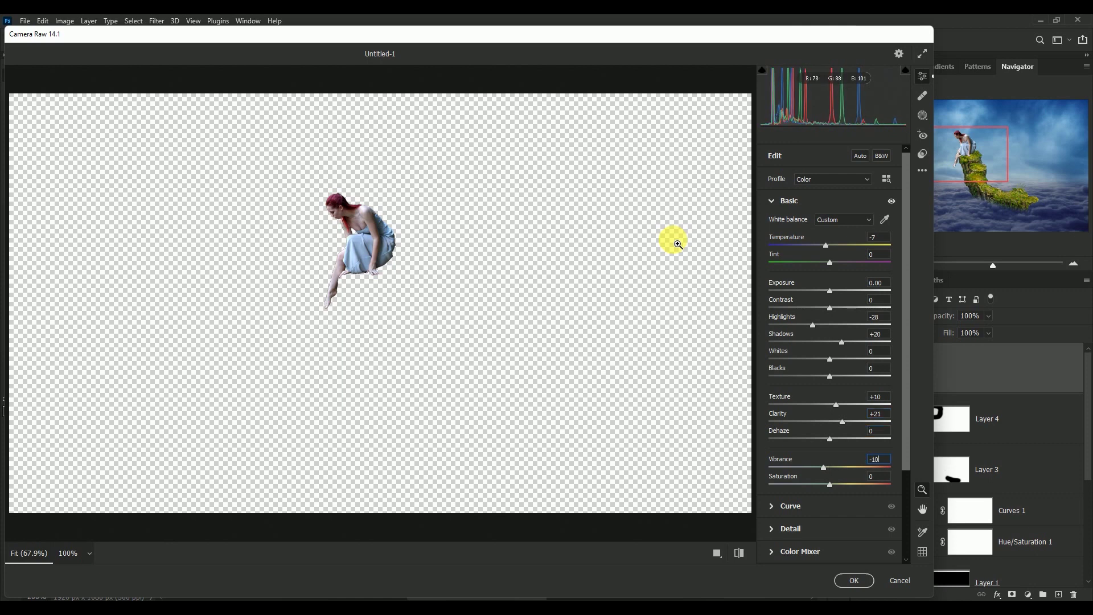
key(Tab)
text(-1)
text(0)
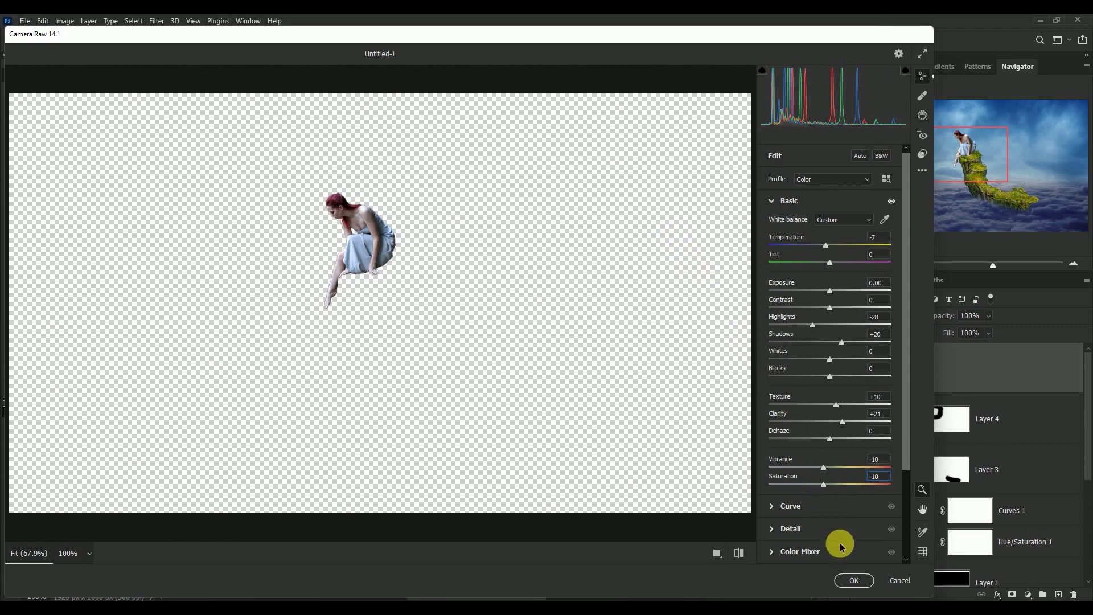
click(848, 580)
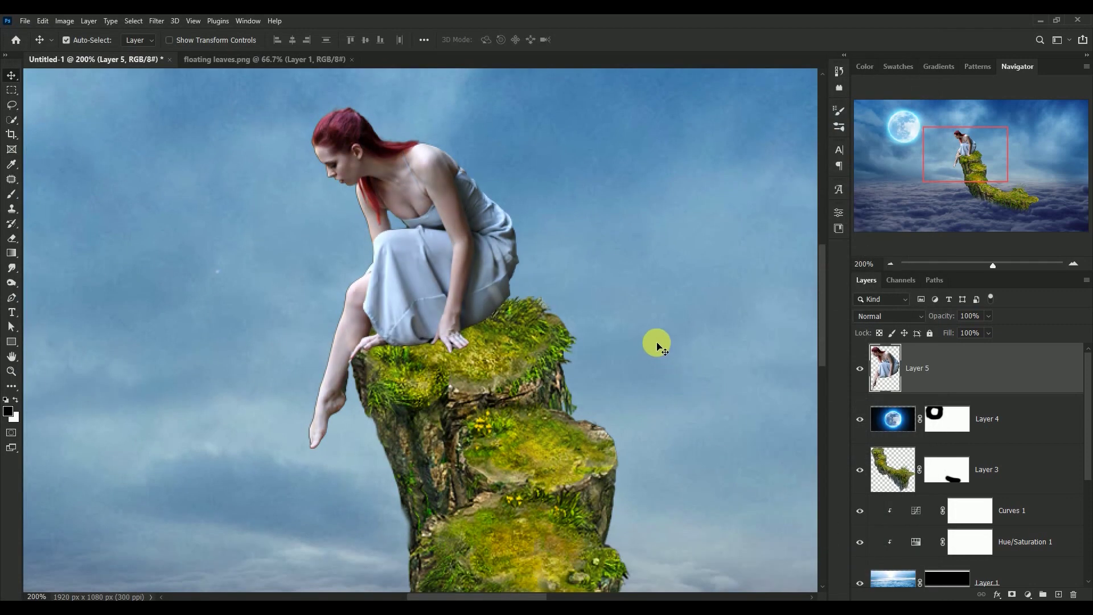
- Zoom to 200% and pan so the woman's head and rock top fill the view
key(ctrl+0)
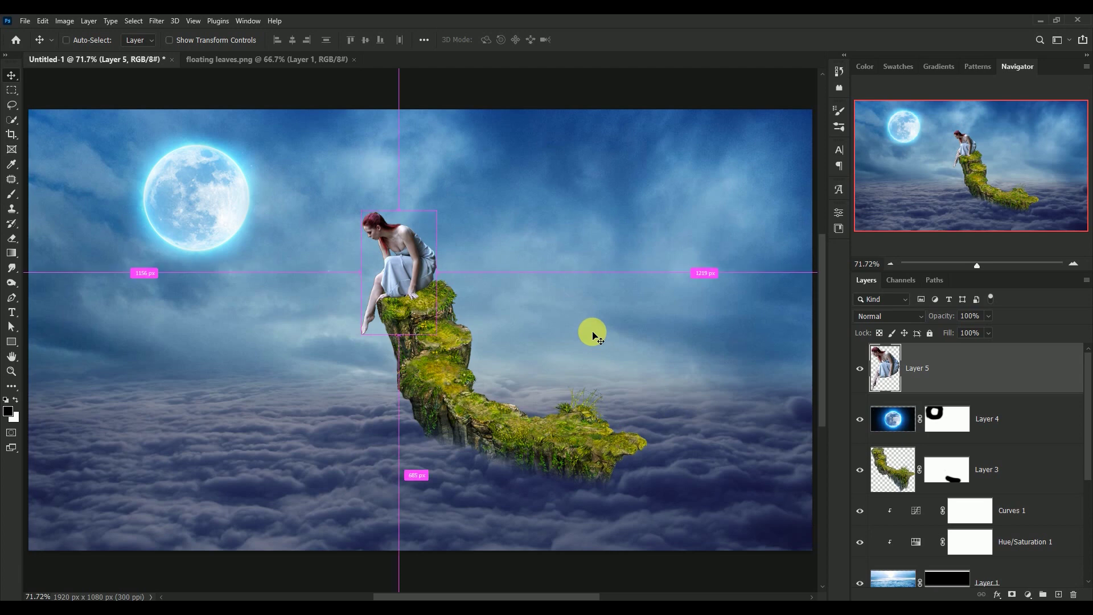
key(ctrl+plus)
key(ctrl+plus)
drag(508, 256, 596, 400)
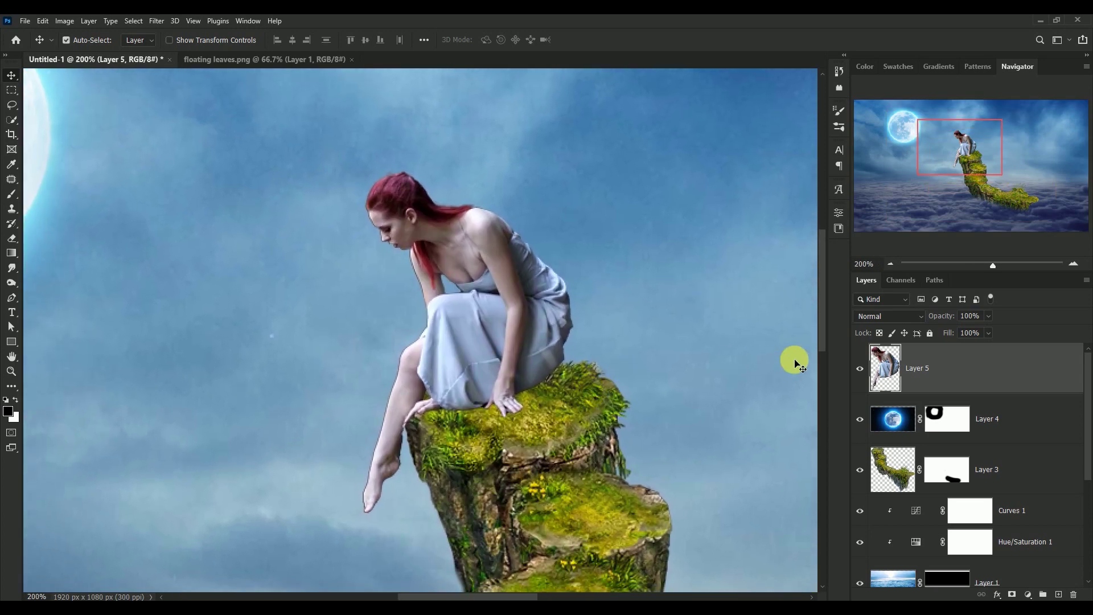
- Smudge the back of the woman's hair into wispy strands streaming to the right
click(12, 267)
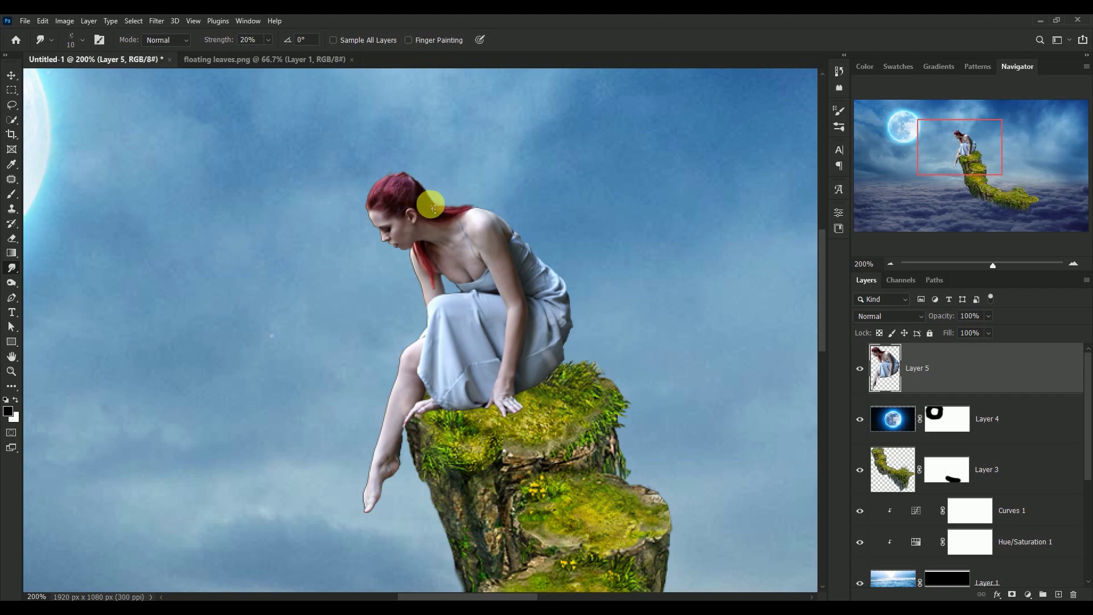
scroll(421, 202, up, 1)
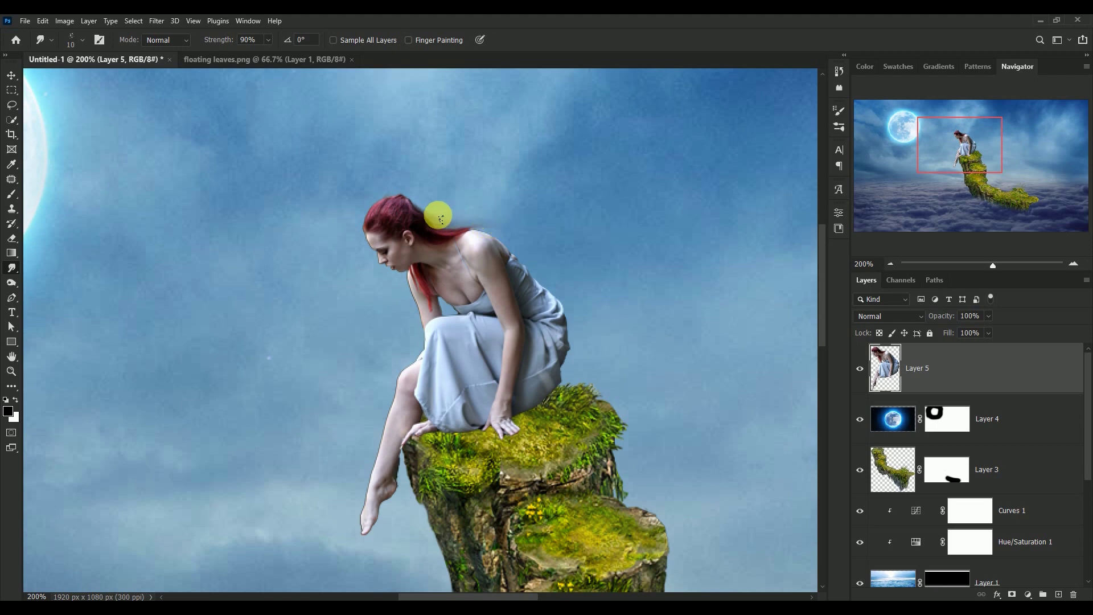
drag(425, 222, 491, 217)
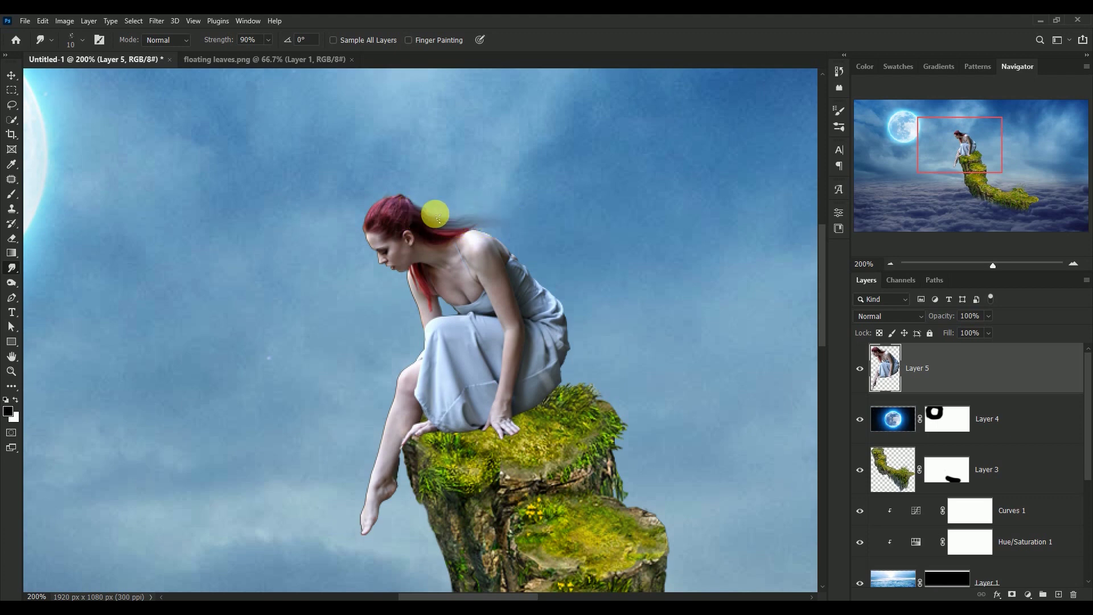
mouse_move(422, 212)
mouse_down()
mouse_move(477, 222)
mouse_move(430, 233)
mouse_move(501, 218)
mouse_up()
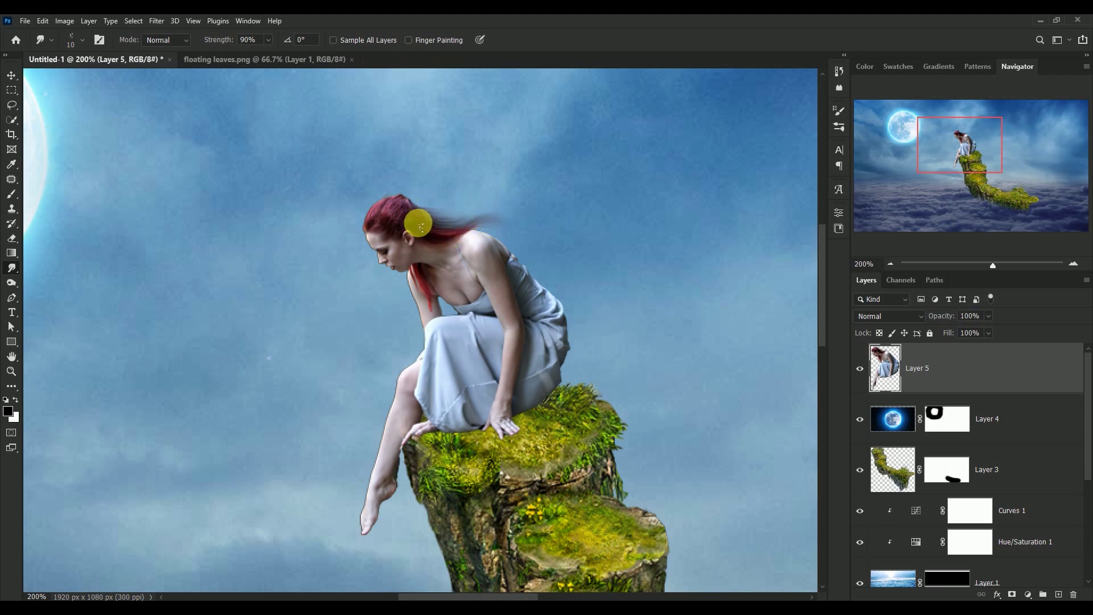
drag(421, 227, 498, 213)
key(v)
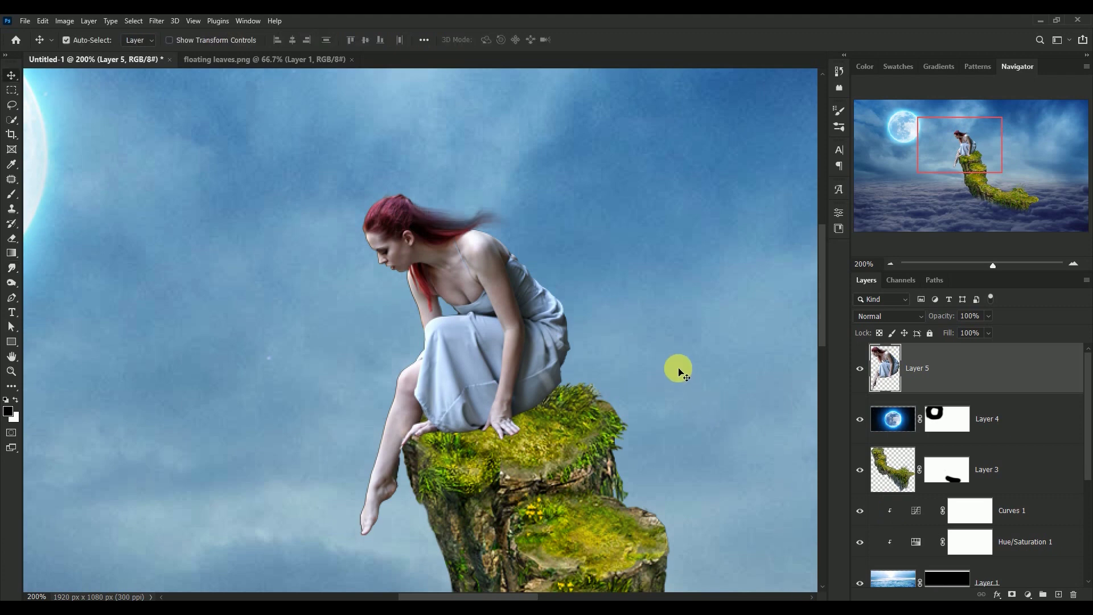
- Zoom in on the woman and set the Smudge tool to 20% strength
key(ctrl+plus)
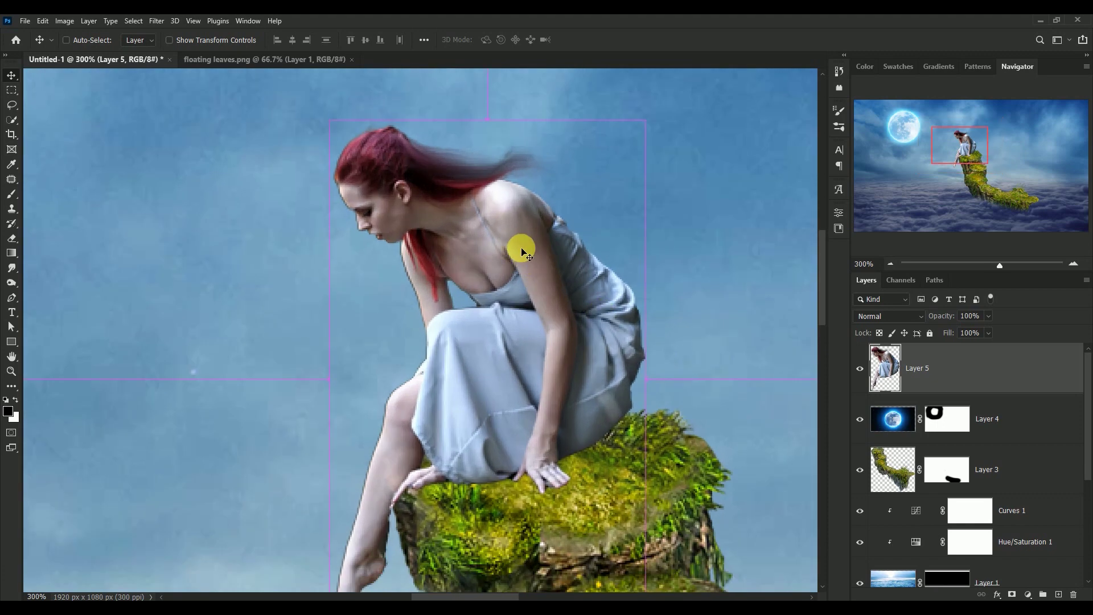
drag(470, 246, 442, 259)
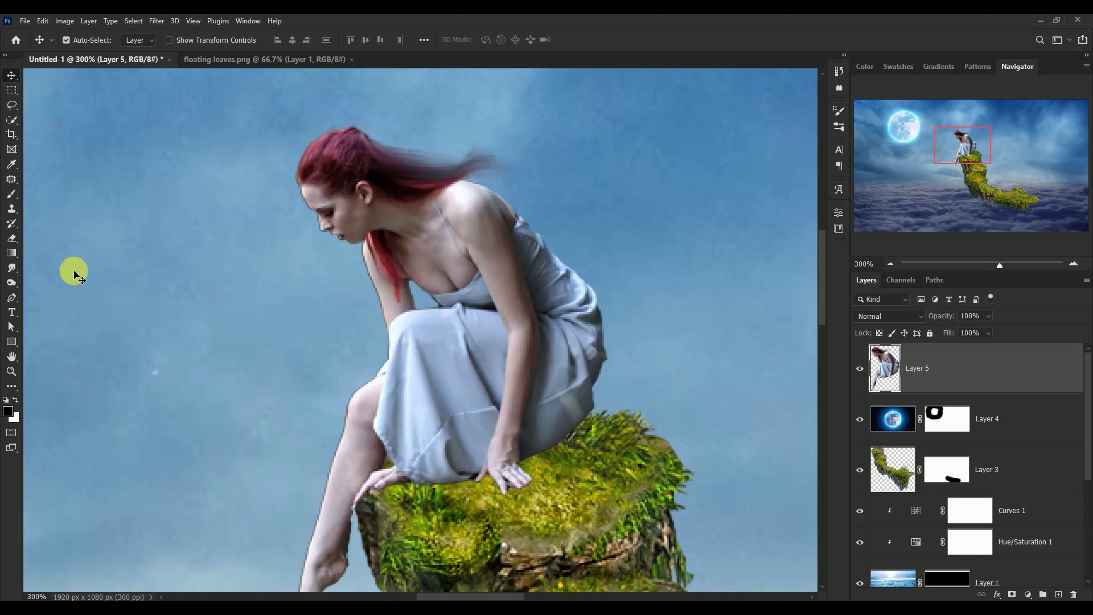
click(12, 267)
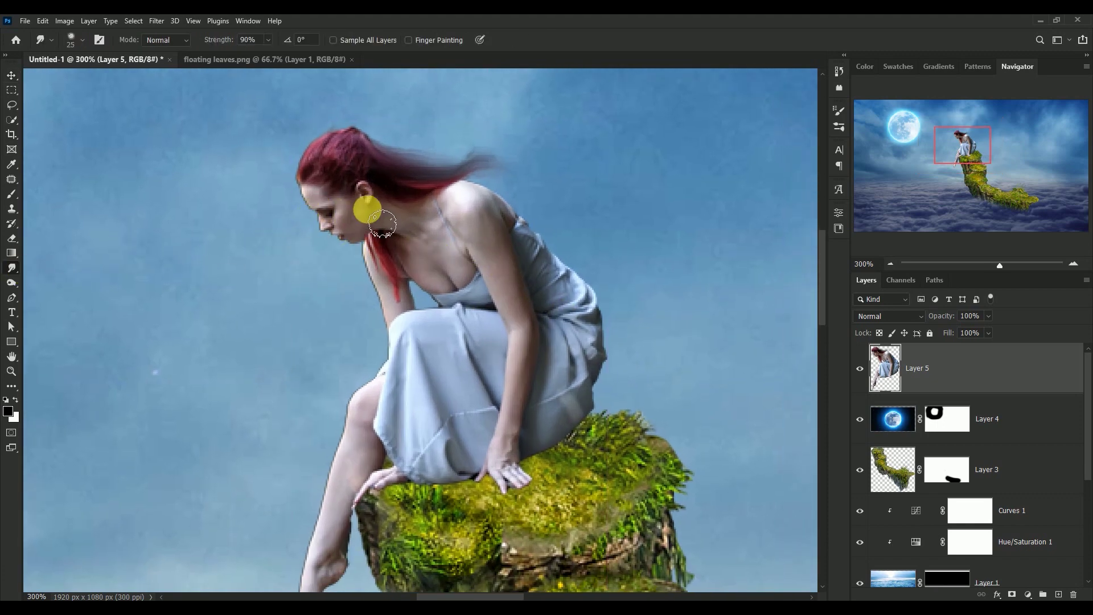
double_click(258, 43)
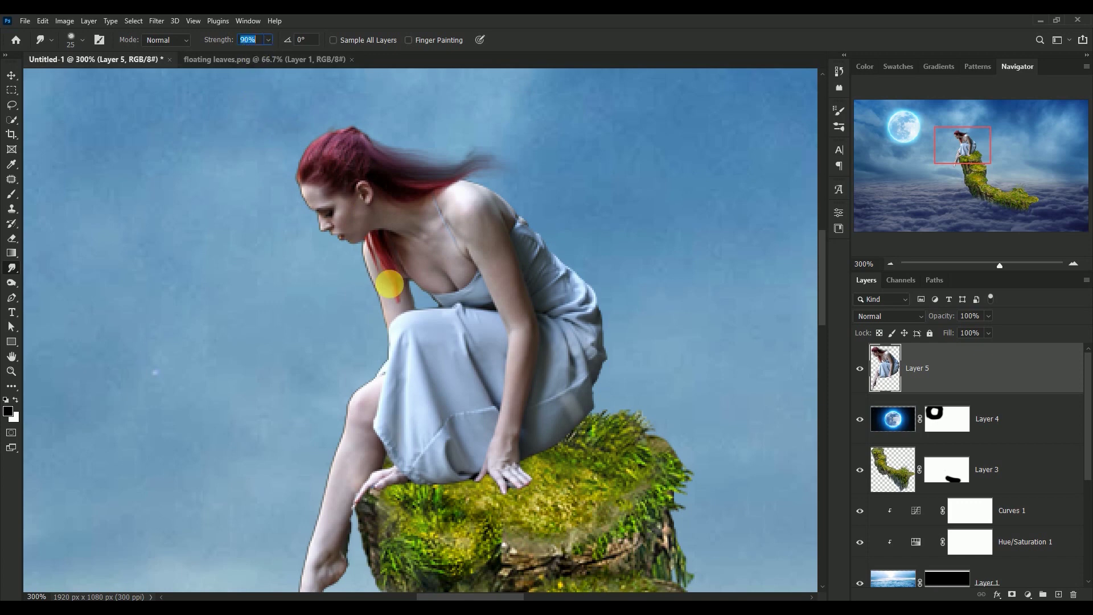
text(20)
- Smudge the red hair strand beside the arm and the face from ear to jaw
mouse_move(404, 298)
mouse_down()
mouse_move(302, 171)
mouse_move(334, 137)
mouse_move(326, 165)
mouse_move(342, 136)
mouse_move(340, 158)
mouse_move(356, 141)
mouse_move(348, 176)
mouse_move(357, 171)
mouse_move(361, 151)
mouse_move(336, 171)
mouse_move(349, 137)
mouse_move(314, 173)
mouse_move(329, 135)
mouse_move(309, 207)
mouse_move(299, 135)
mouse_move(333, 205)
mouse_move(350, 208)
mouse_move(327, 219)
mouse_up()
key(bracketleft)
key(bracketleft)
key(bracketleft)
key(bracketright)
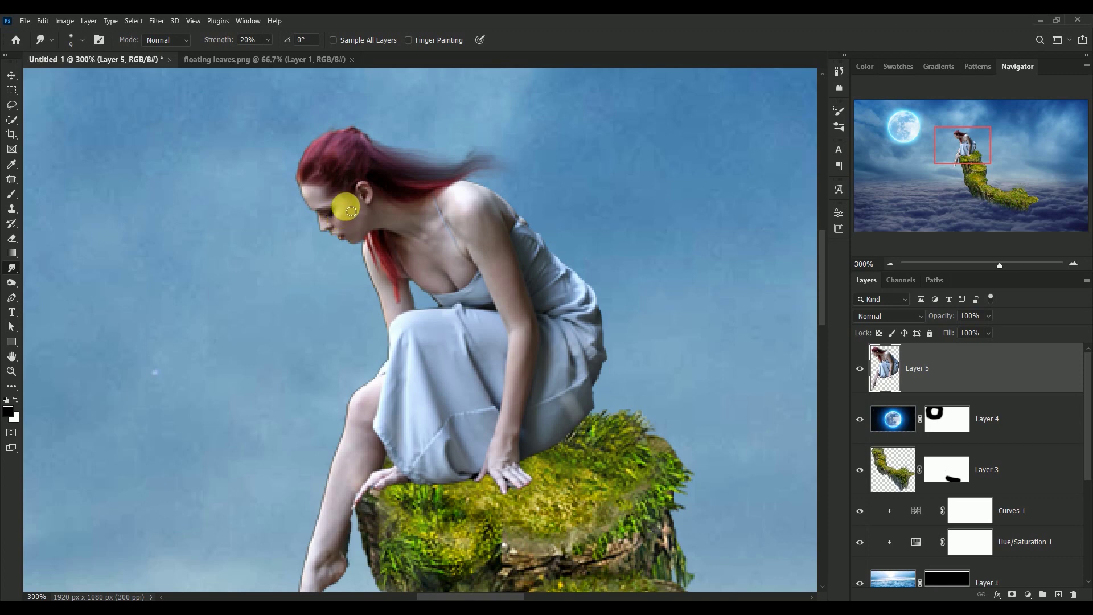
mouse_move(362, 216)
mouse_down()
mouse_move(364, 241)
mouse_move(367, 193)
mouse_move(419, 215)
mouse_move(373, 222)
mouse_move(438, 223)
mouse_move(445, 249)
mouse_move(409, 251)
mouse_move(429, 280)
mouse_move(404, 249)
mouse_move(454, 270)
mouse_move(446, 252)
mouse_move(463, 210)
mouse_move(492, 235)
mouse_move(502, 280)
mouse_move(472, 272)
mouse_move(499, 270)
mouse_move(524, 310)
mouse_move(504, 277)
mouse_move(514, 366)
mouse_move(505, 422)
mouse_move(521, 408)
mouse_move(486, 197)
mouse_move(512, 218)
mouse_move(479, 199)
mouse_up()
key(bracketright)
key(bracketright)
key(bracketleft)
key(bracketleft)
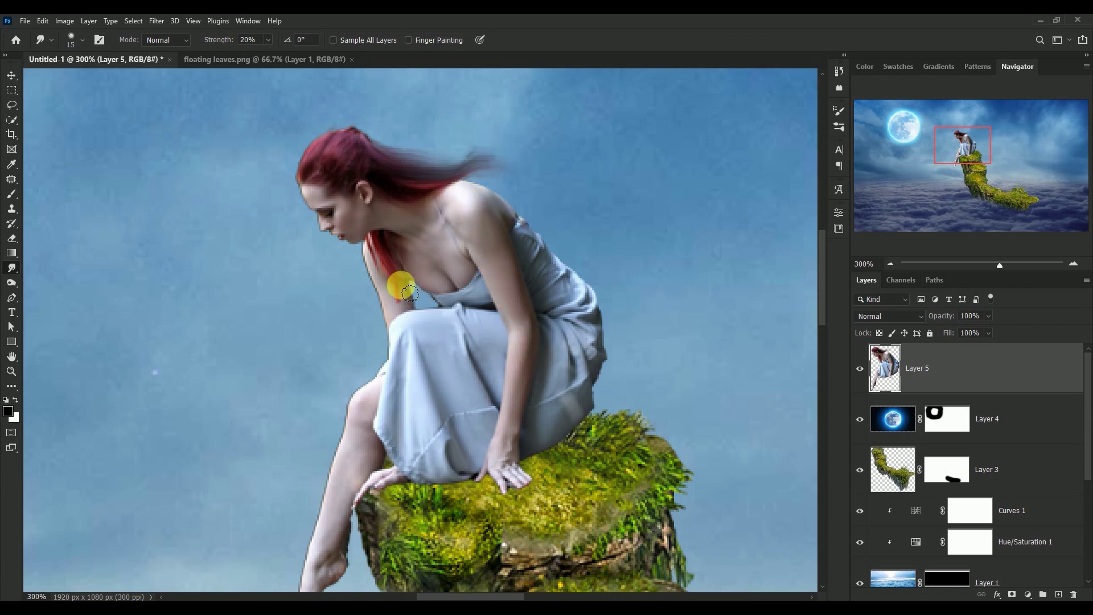
- With a smaller brush, smear the hair strand down the arm, then soften the knee and leg edge
key(bracketleft)
key(bracketleft)
mouse_move(374, 259)
mouse_down()
mouse_move(391, 308)
mouse_move(409, 293)
mouse_move(381, 285)
mouse_up()
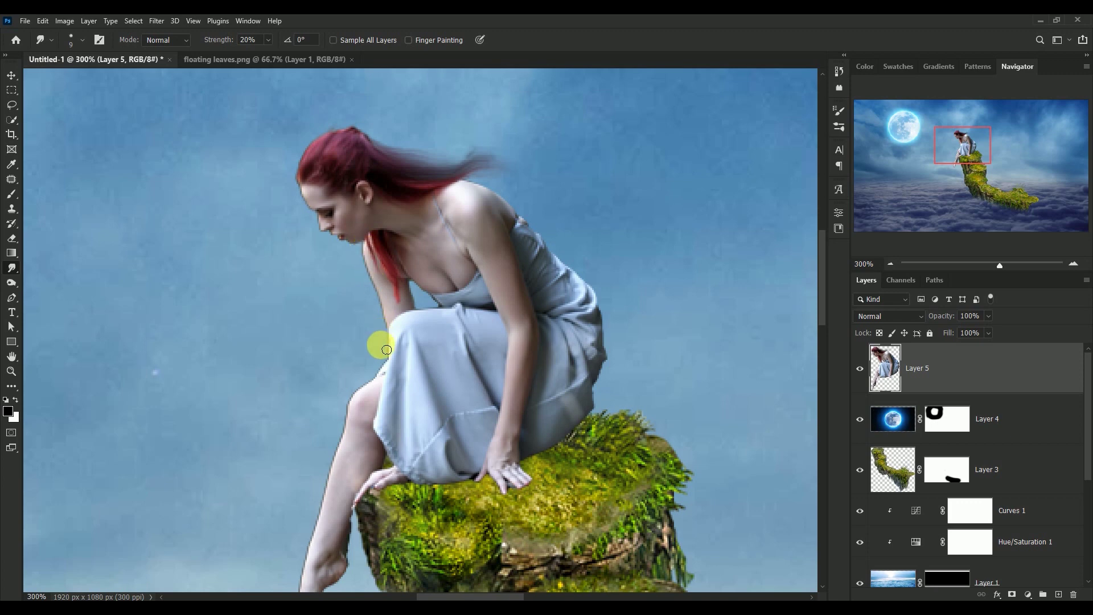
key(bracketright)
mouse_move(376, 402)
mouse_down()
mouse_move(361, 429)
mouse_move(371, 385)
mouse_move(355, 482)
mouse_move(361, 433)
mouse_move(366, 454)
mouse_move(336, 502)
mouse_move(386, 337)
mouse_up()
- Smudge the shin edge and the wrist, then lightly smear the dress fabric
mouse_move(366, 378)
mouse_down()
mouse_move(359, 403)
mouse_move(378, 317)
mouse_move(350, 488)
mouse_move(370, 439)
mouse_move(342, 488)
mouse_up()
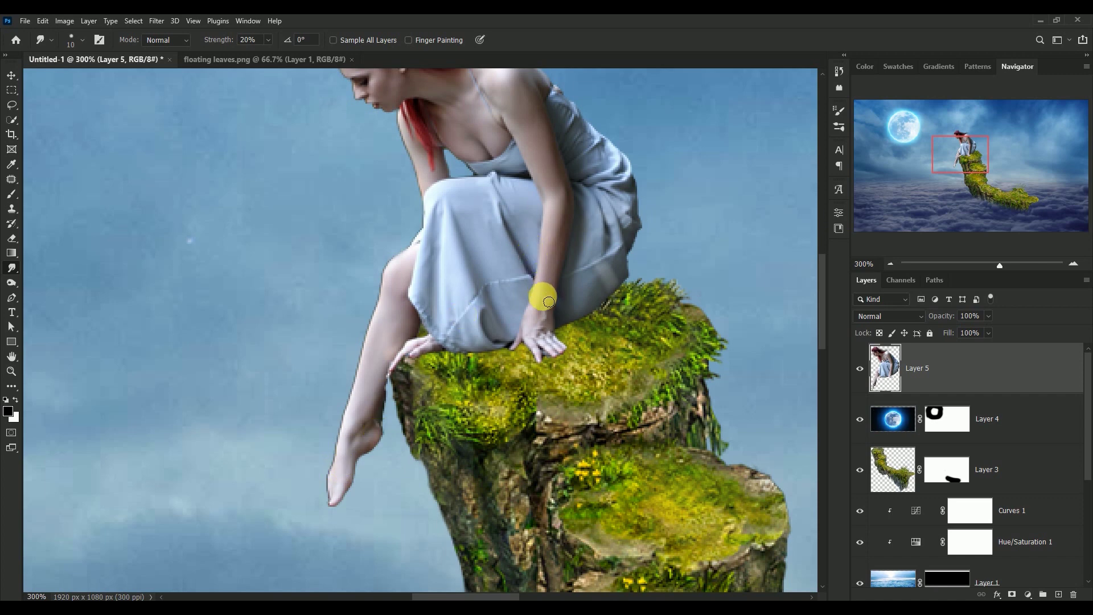
drag(548, 299, 540, 342)
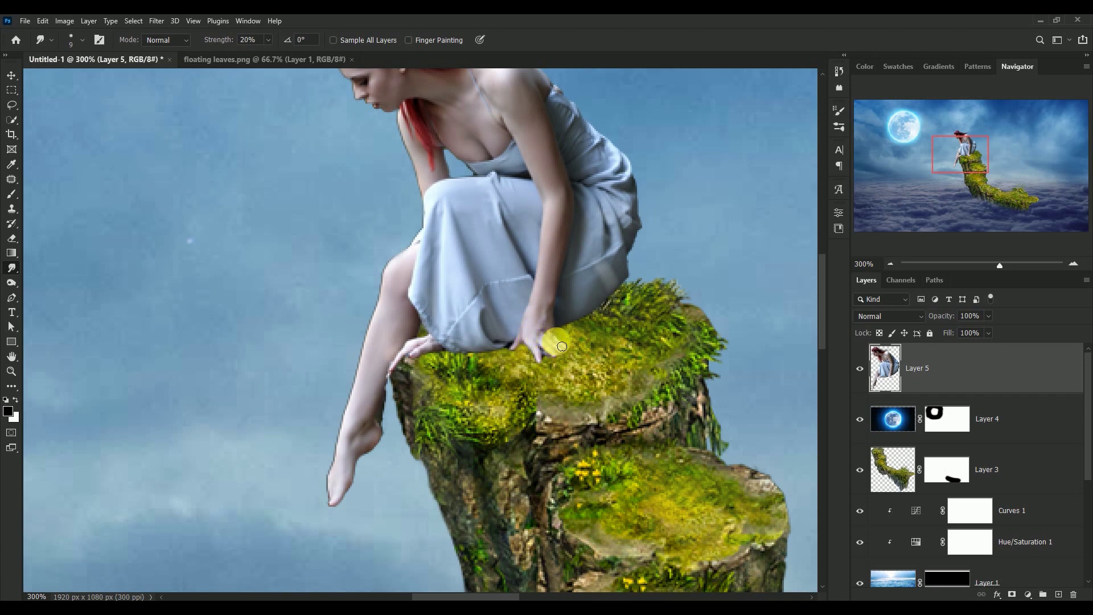
scroll(543, 301, up, 3)
key(])
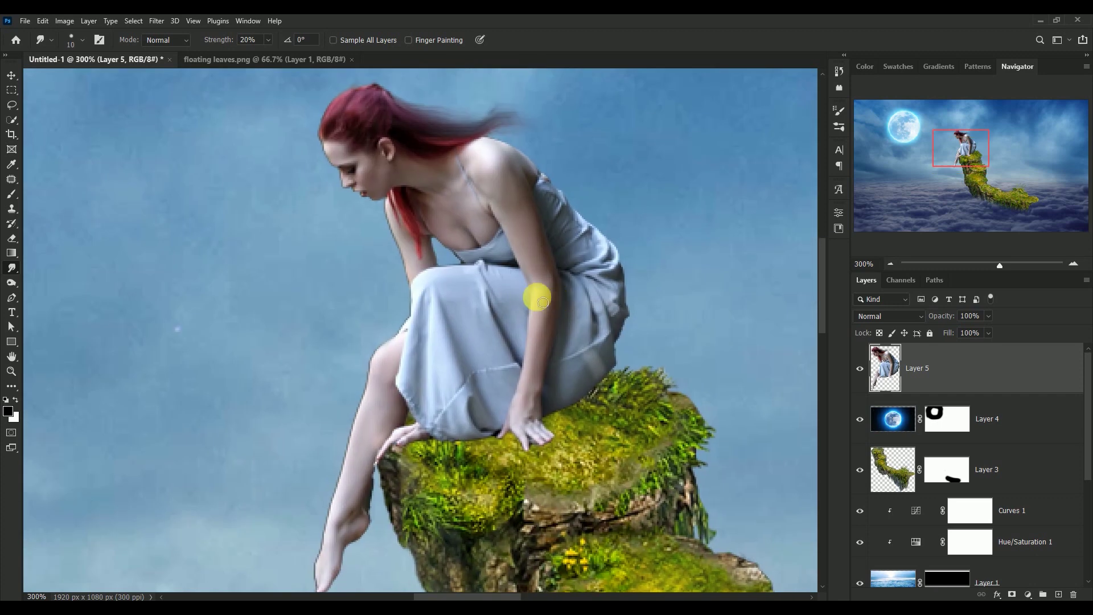
key(])
mouse_move(469, 291)
mouse_down()
mouse_move(434, 309)
mouse_move(482, 317)
mouse_move(482, 367)
mouse_move(482, 354)
mouse_move(449, 367)
mouse_move(417, 341)
mouse_move(410, 349)
mouse_move(430, 305)
mouse_move(402, 383)
mouse_move(424, 430)
mouse_move(451, 390)
mouse_move(466, 428)
mouse_move(471, 387)
mouse_move(511, 391)
mouse_move(496, 427)
mouse_move(486, 427)
mouse_move(601, 380)
mouse_move(572, 405)
mouse_move(593, 280)
mouse_move(609, 305)
mouse_move(569, 233)
mouse_move(566, 252)
mouse_move(464, 257)
mouse_move(492, 259)
mouse_move(558, 204)
mouse_move(552, 194)
mouse_move(585, 234)
mouse_move(588, 261)
mouse_move(603, 255)
mouse_move(614, 274)
mouse_move(609, 376)
mouse_move(603, 354)
mouse_move(573, 399)
mouse_move(602, 368)
mouse_move(592, 285)
mouse_up()
- Smudge the dress down to the hem and along its edges above the moss
key(bracketleft)
key(bracketleft)
key(bracketright)
key(bracketleft)
key(bracketright)
key(bracketleft)
key(bracketleft)
key(])
key([)
key([)
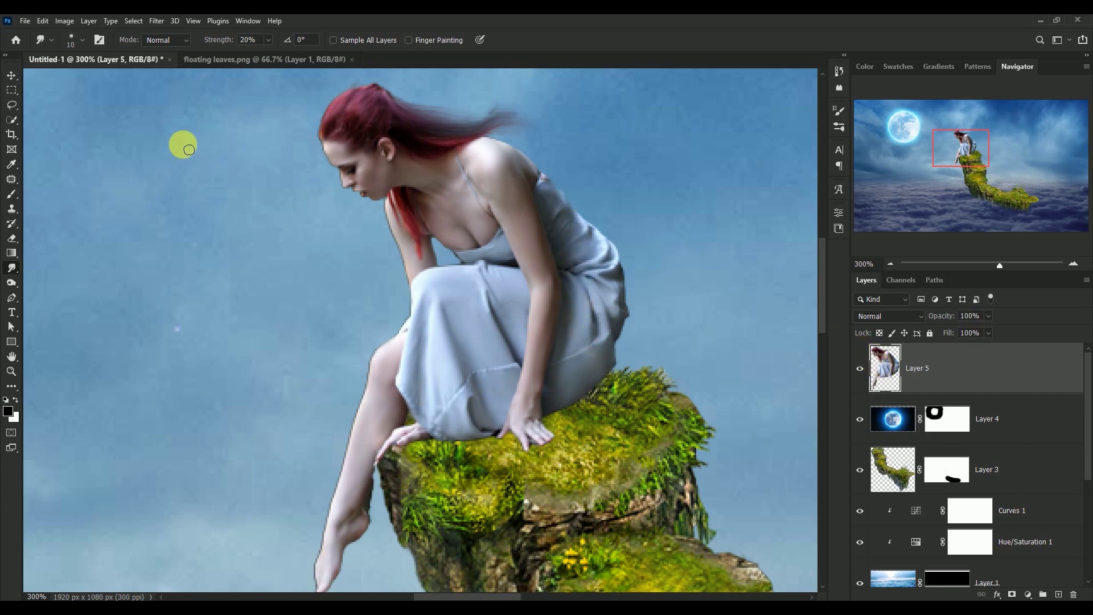
click(11, 75)
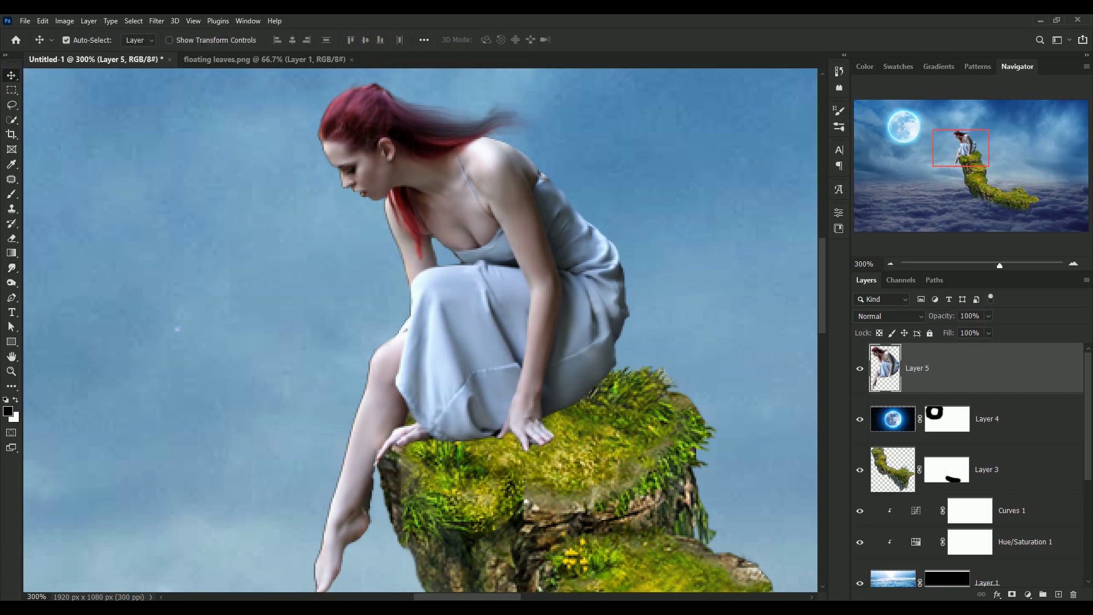
click(625, 313)
key(ctrl+0)
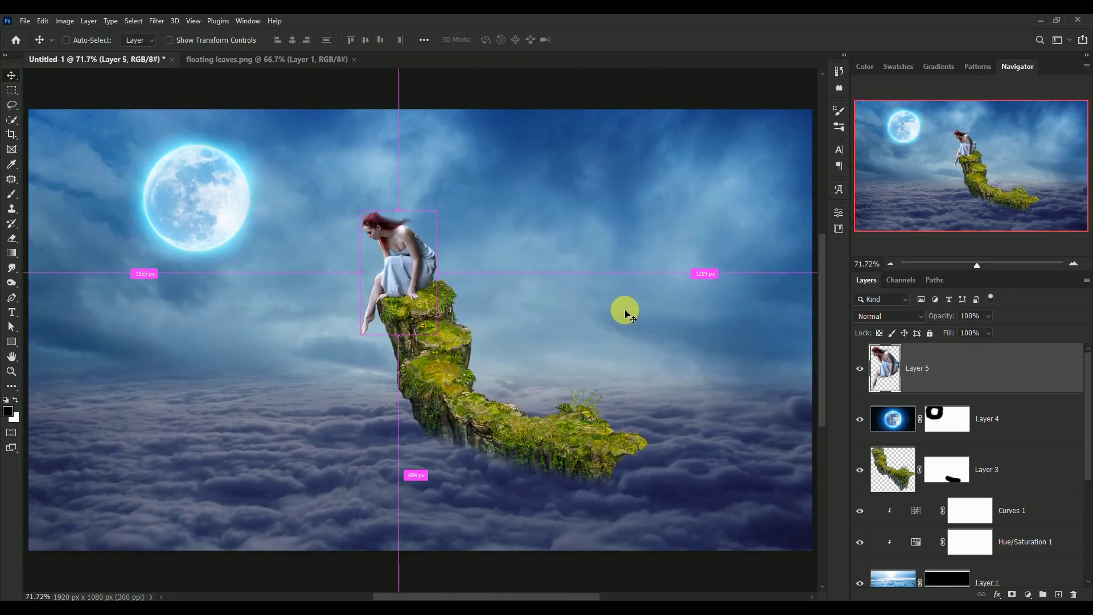
key(ctrl)
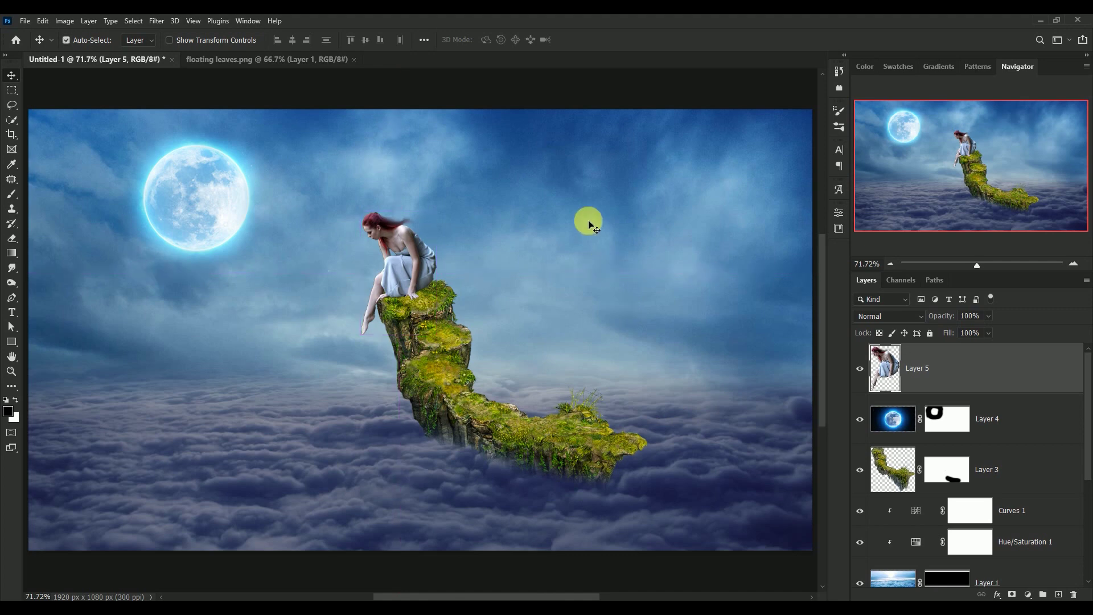
key(ctrl+plus)
key(ctrl+plus)
key(ctrl+plus)
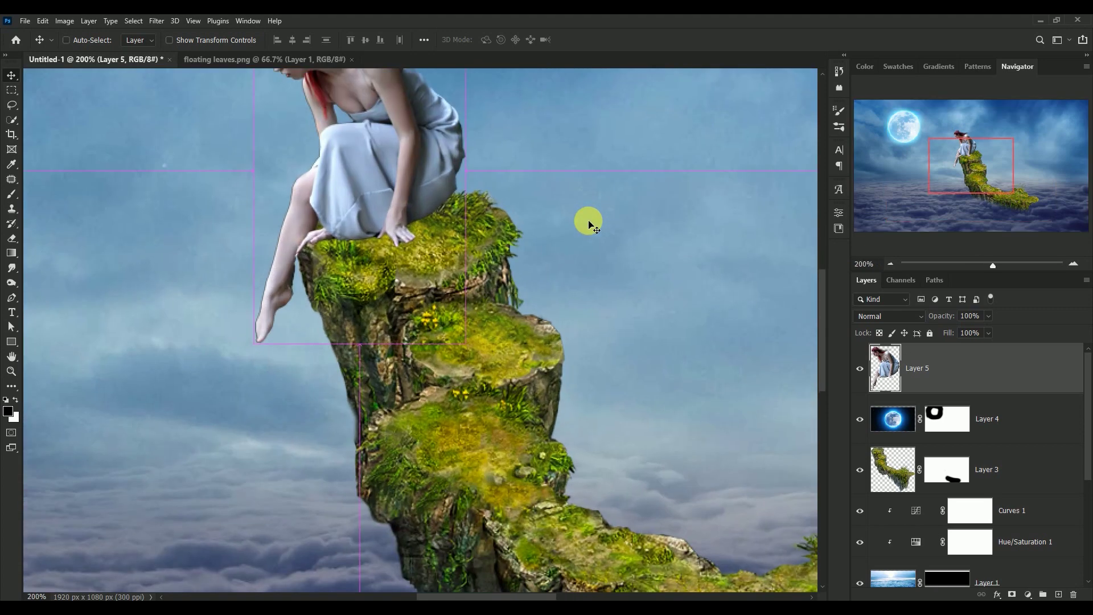
mouse_move(505, 231)
mouse_down()
mouse_move(572, 300)
mouse_move(605, 361)
mouse_up()
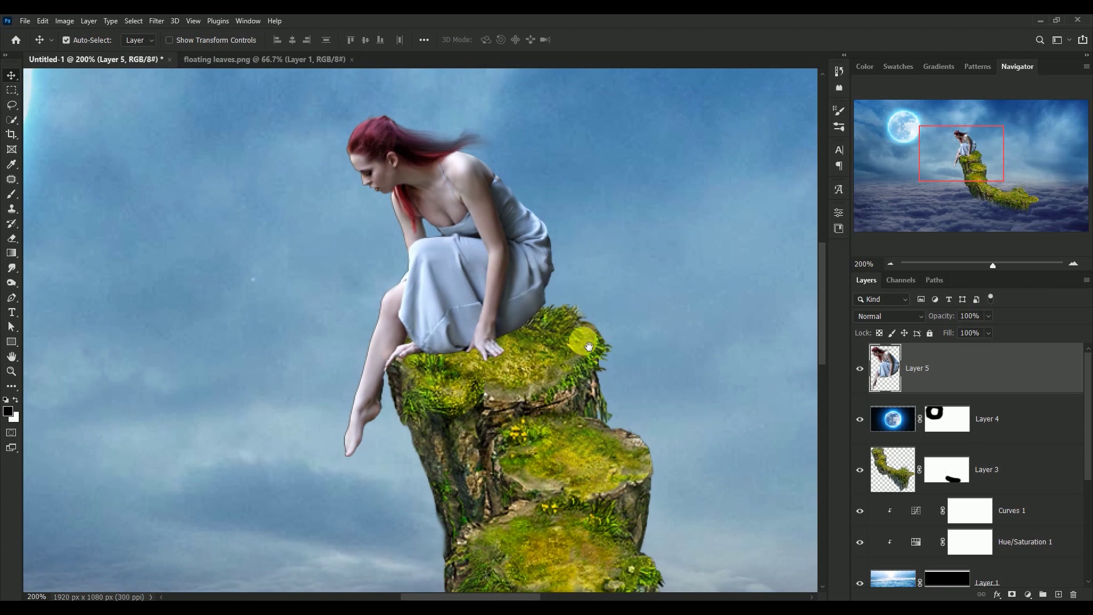
click(1044, 472)
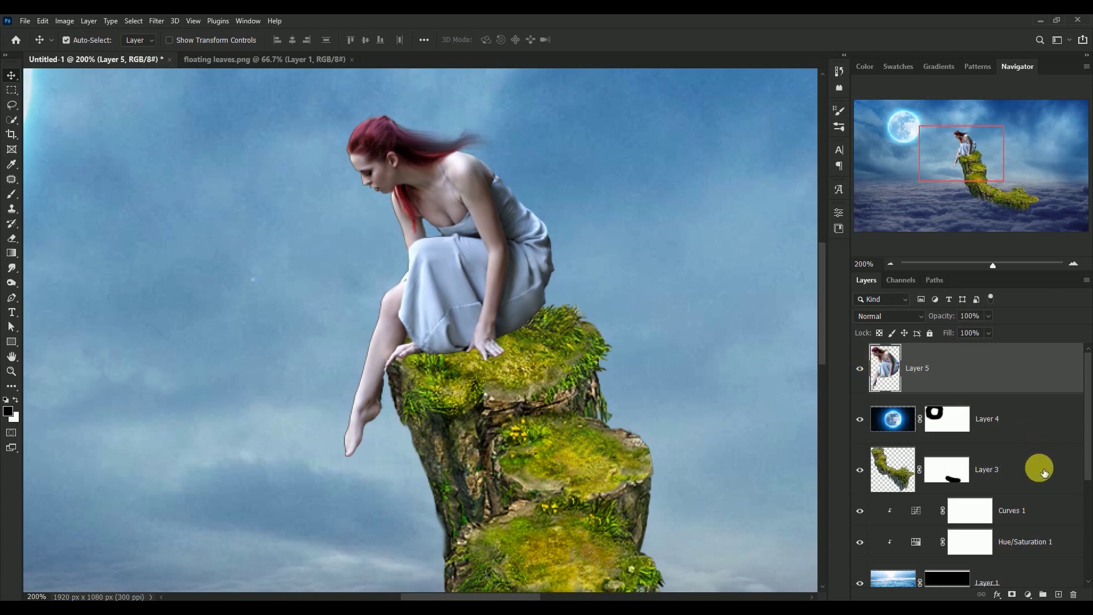
- Add a new layer beneath the woman's layer and paint a soft black dab on it
click(1060, 594)
drag(894, 367, 906, 449)
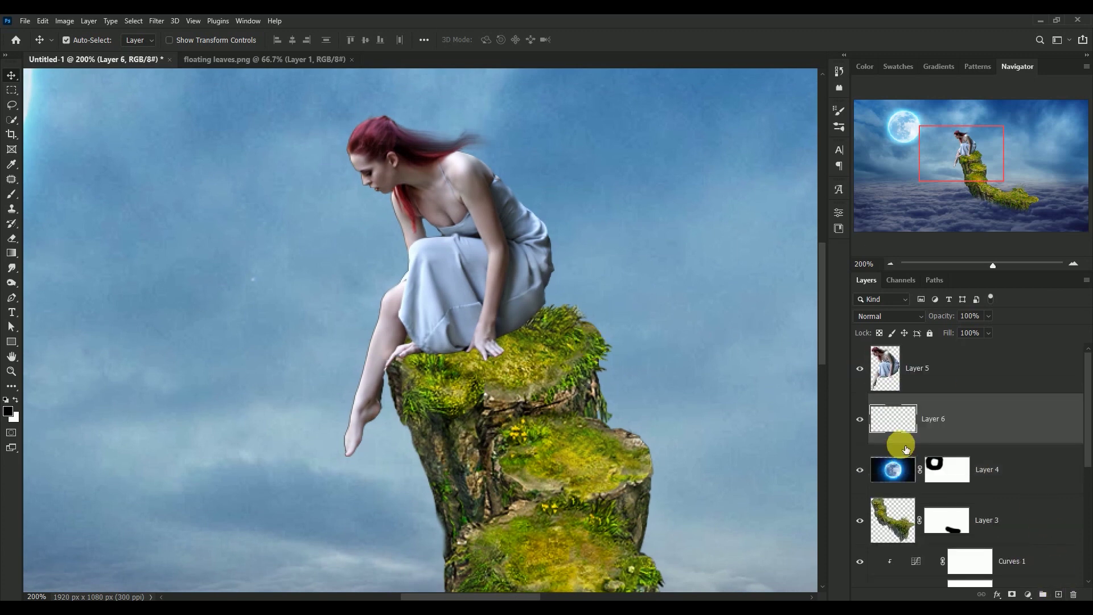
click(11, 198)
click(257, 248)
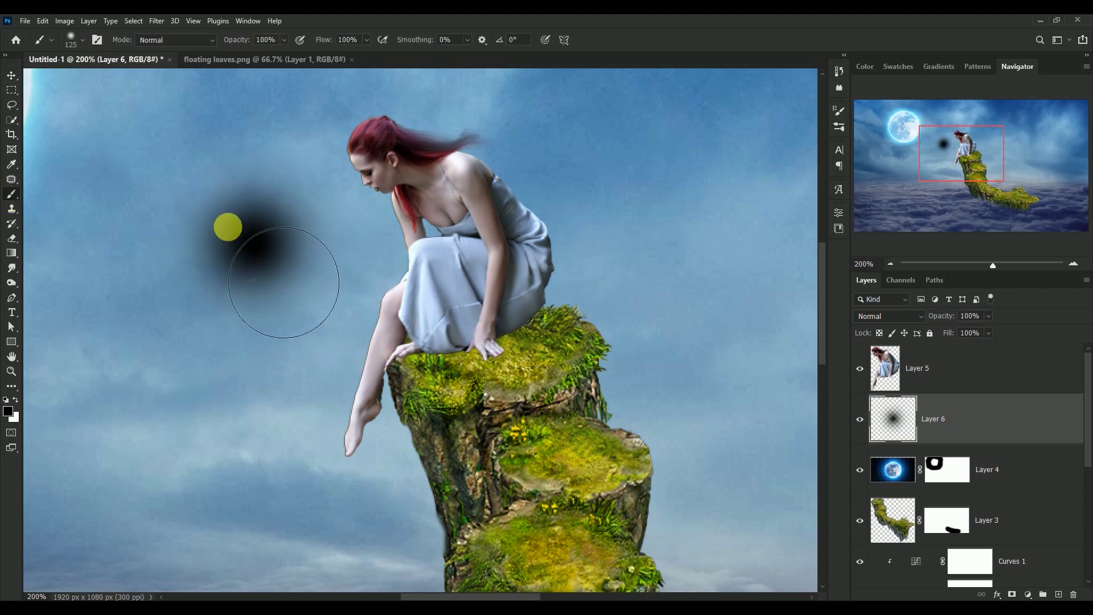
click(17, 89)
click(272, 238)
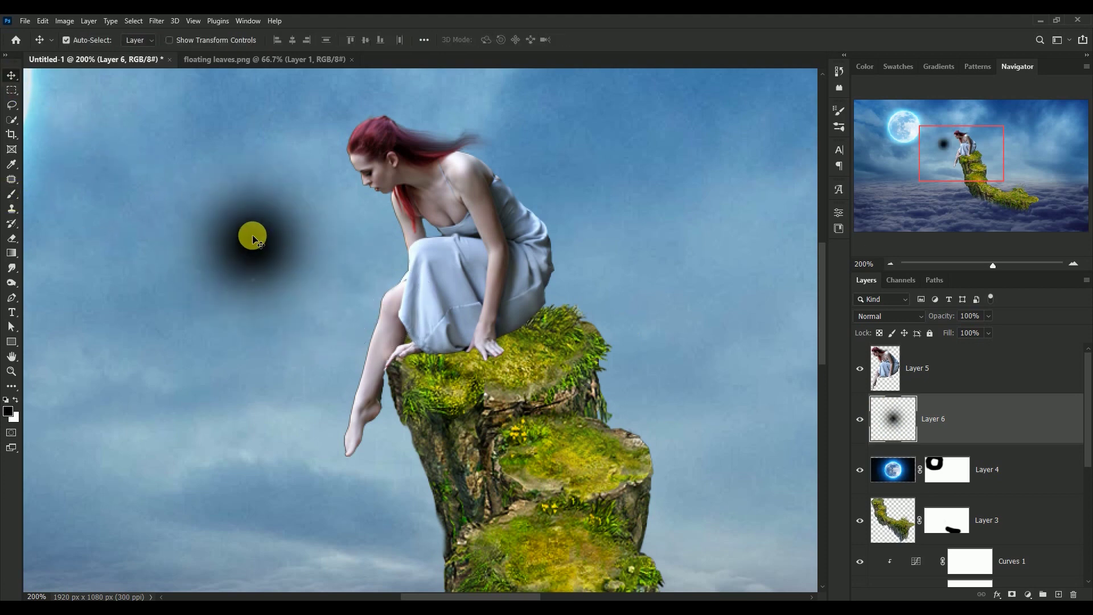
- Free Transform the dark blob into a flat, wide shadow across the rock top under the woman
key(ctrl+t)
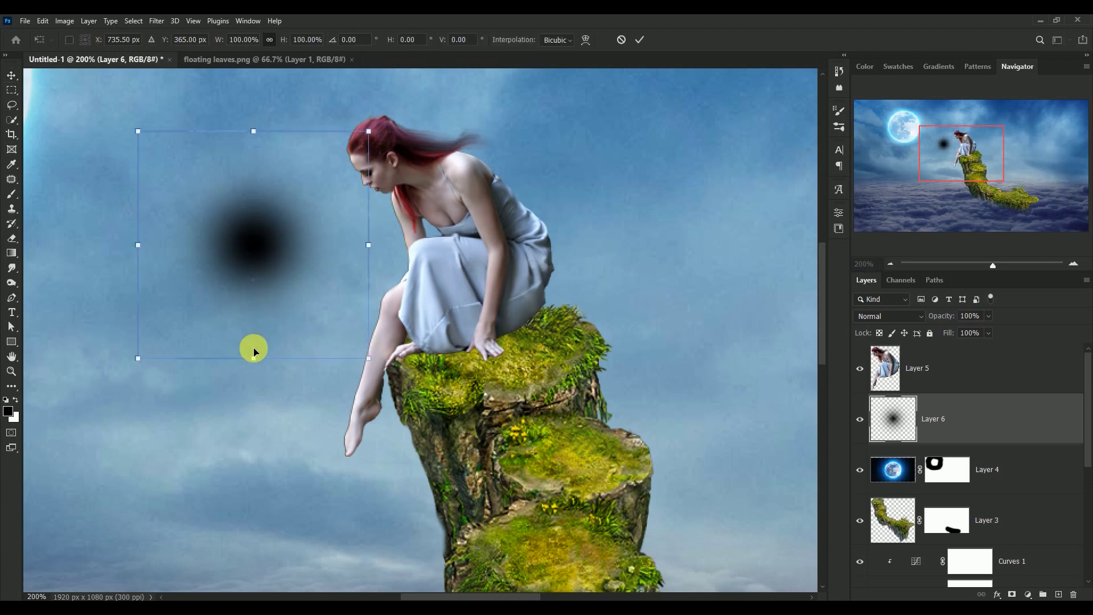
drag(254, 358, 253, 224)
mouse_move(253, 162)
mouse_down()
mouse_move(464, 321)
mouse_move(466, 336)
mouse_up()
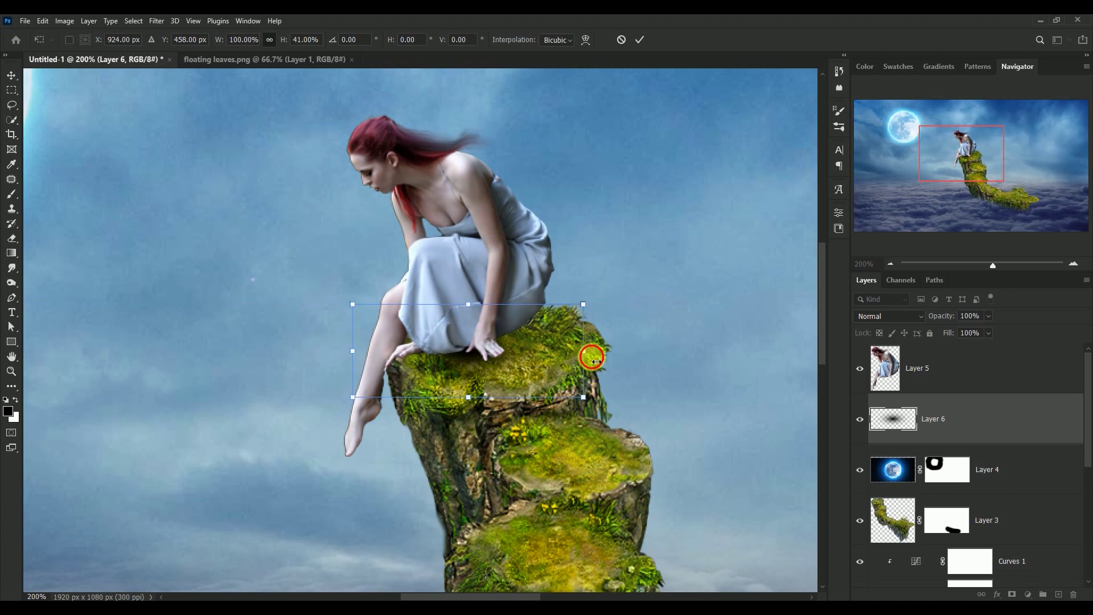
drag(595, 361, 731, 351)
drag(630, 356, 562, 354)
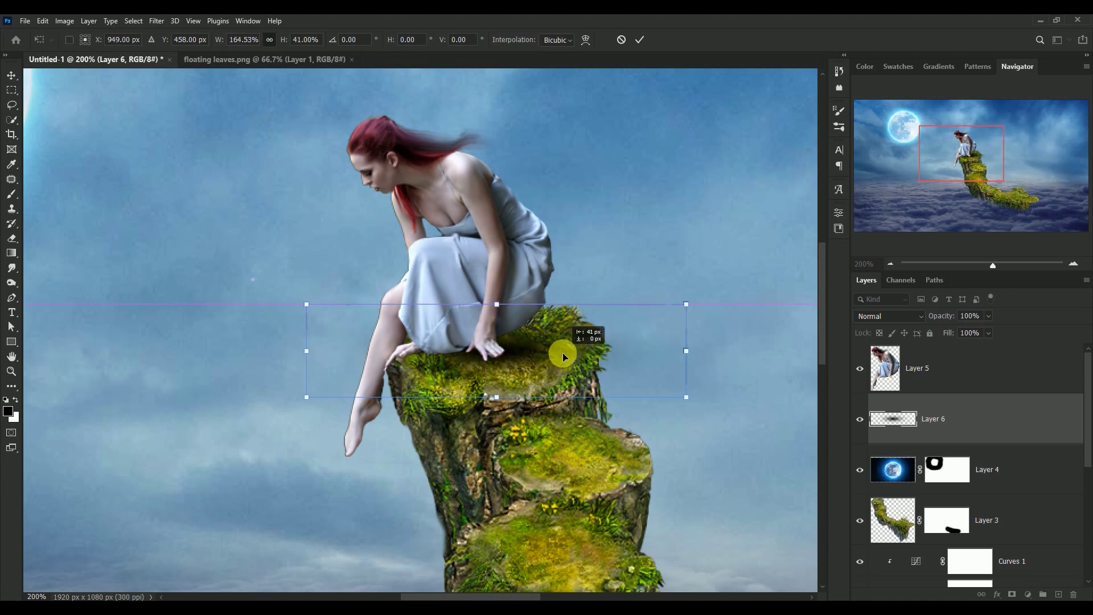
drag(497, 304, 497, 294)
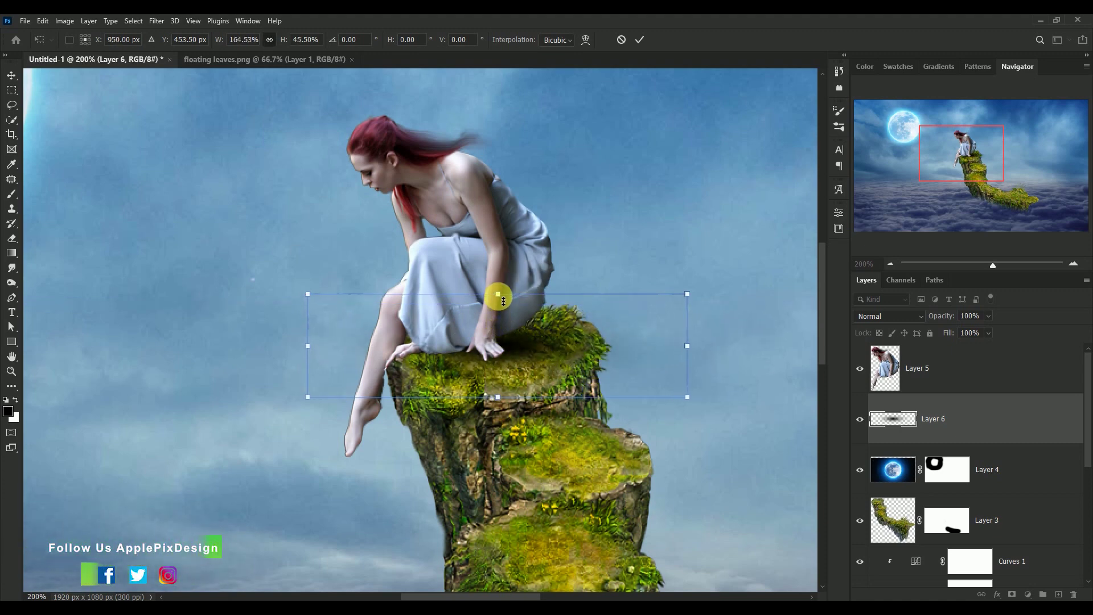
drag(307, 345, 248, 342)
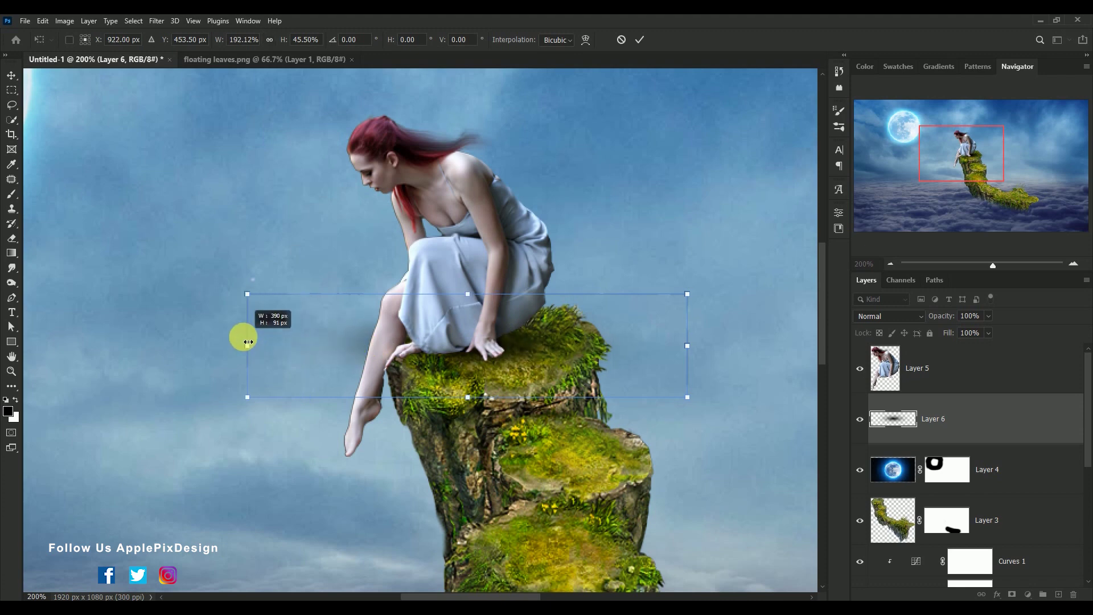
drag(538, 342, 575, 346)
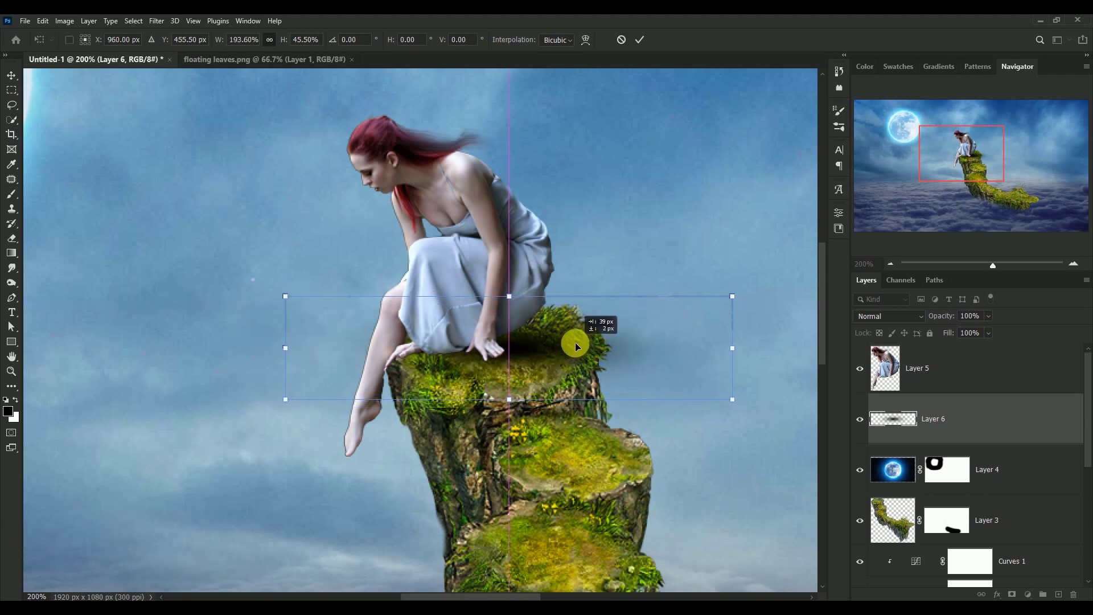
mouse_move(732, 347)
mouse_down()
mouse_move(712, 348)
mouse_move(724, 347)
mouse_up()
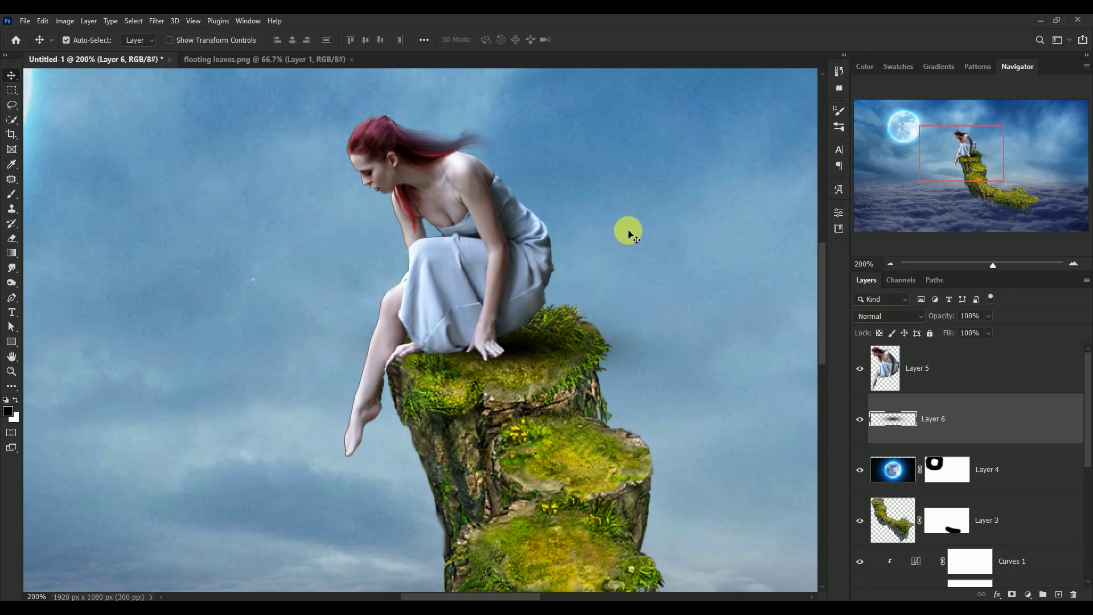
- Soften the shadow with a 4.1-pixel Gaussian Blur
click(156, 21)
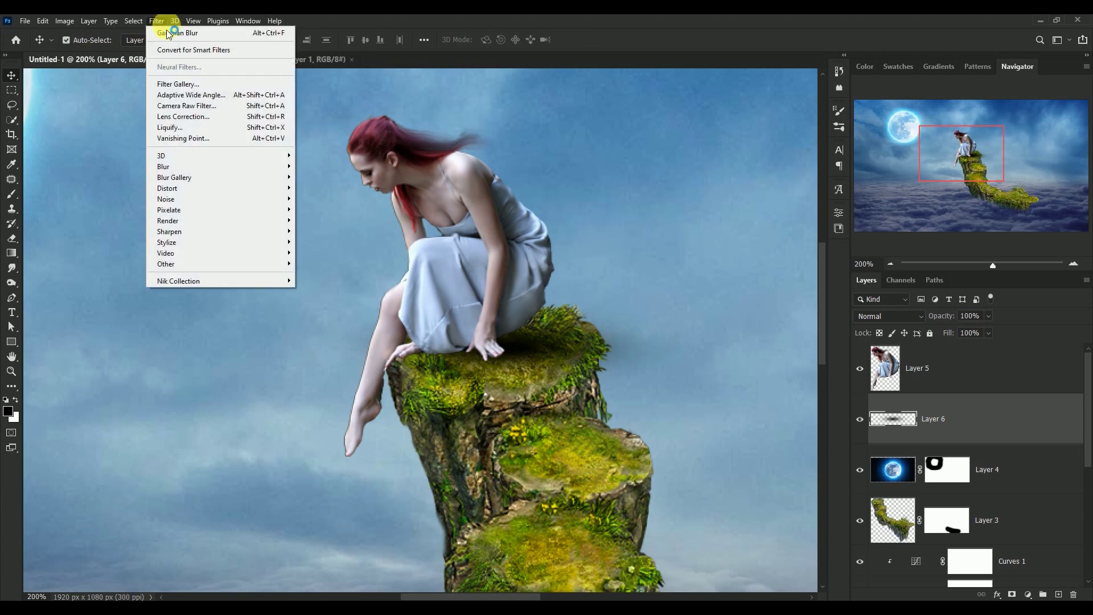
mouse_move(163, 166)
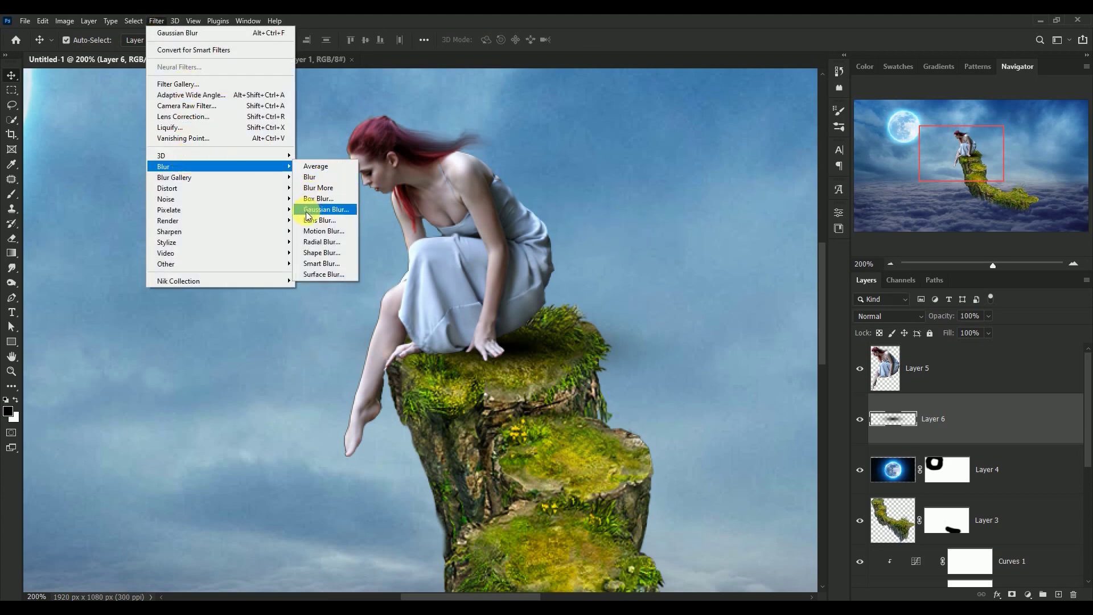
click(326, 209)
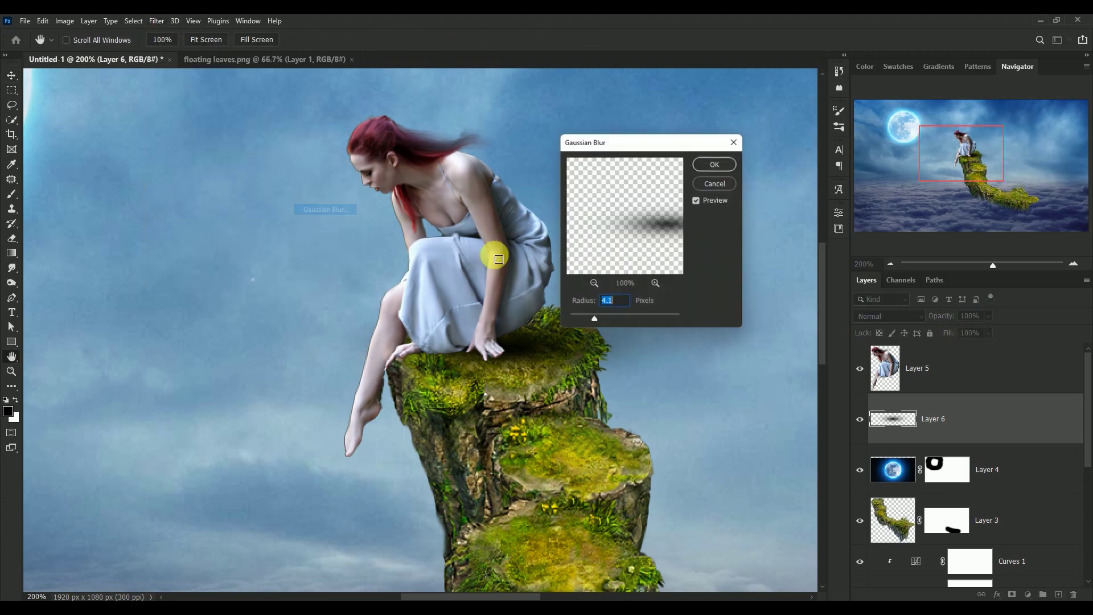
click(711, 166)
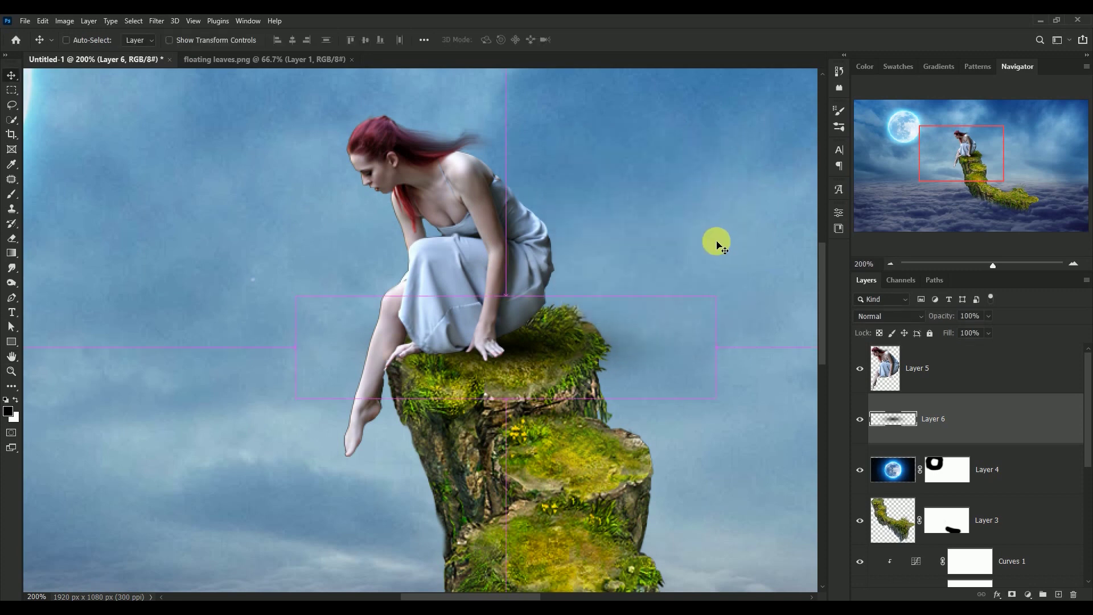
key(ctrl+0)
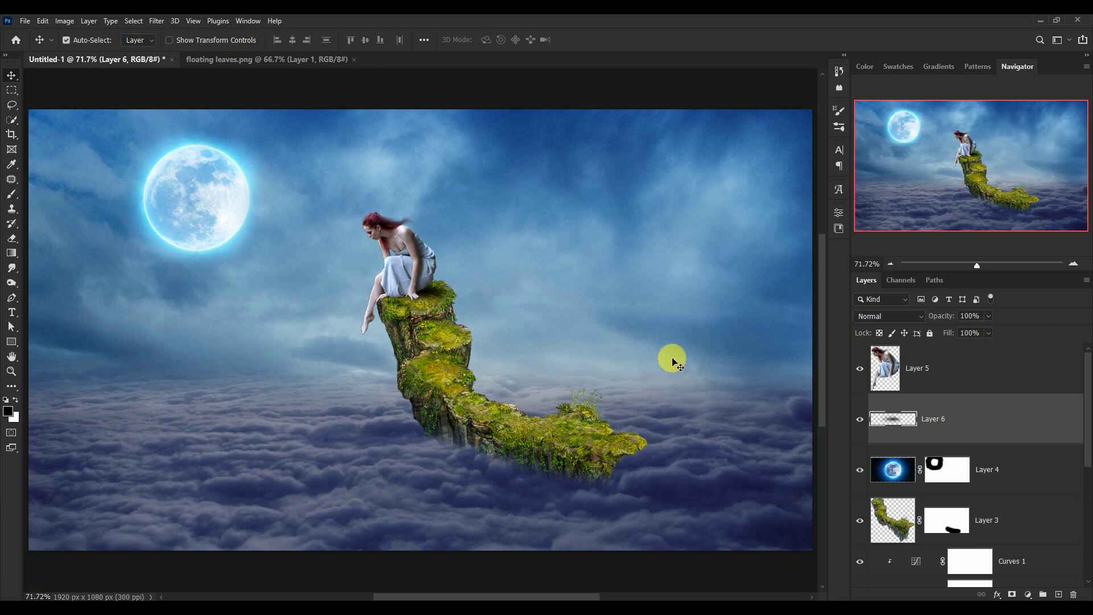
- Select the woman's layer and zoom in on her
ctrl+click(886, 360)
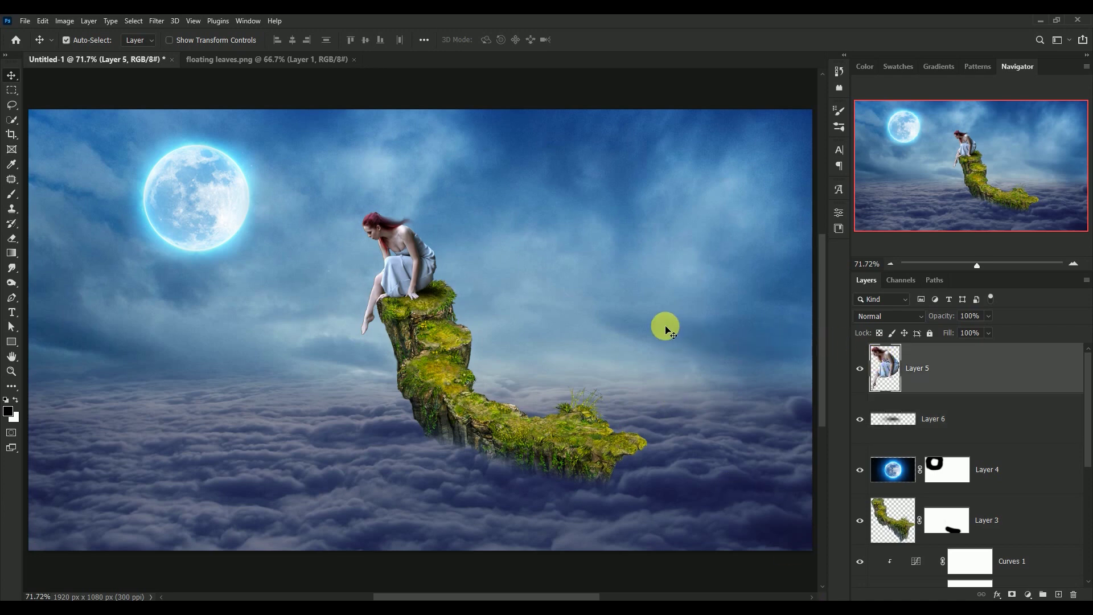
key(ctrl+1)
key(ctrl+plus)
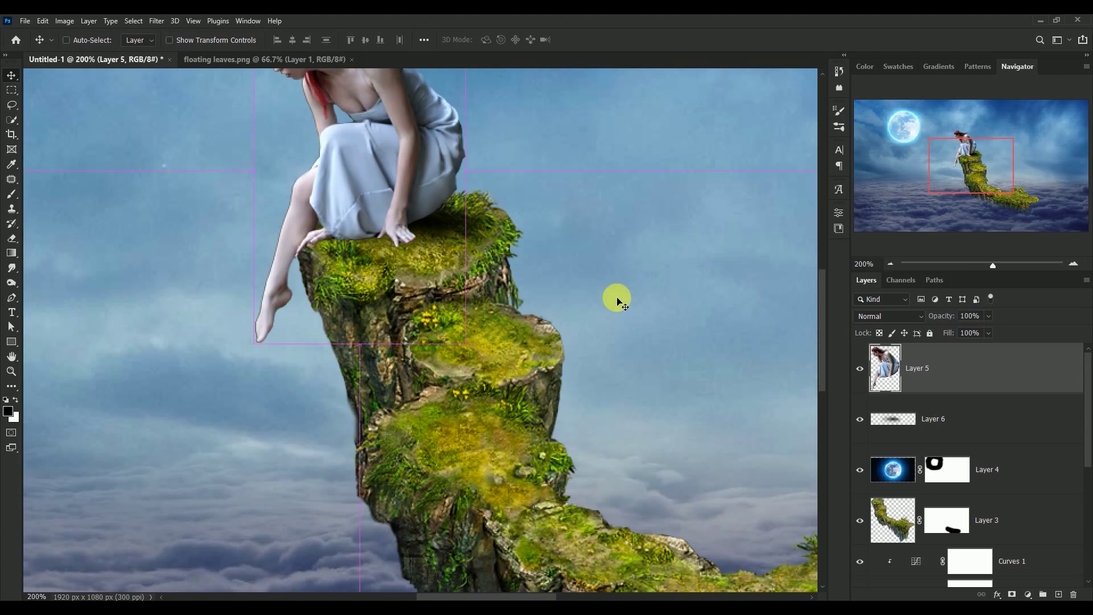
drag(581, 243, 594, 421)
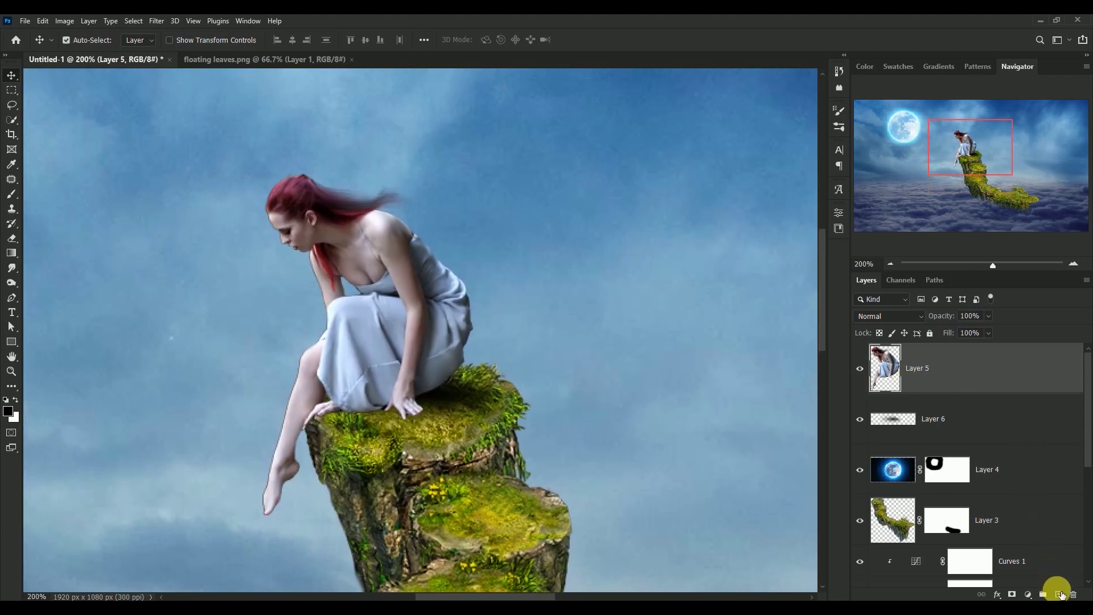
- Add Layer 7 clipped to the woman's layer, filled with 50% gray and set to Overlay
click(1059, 595)
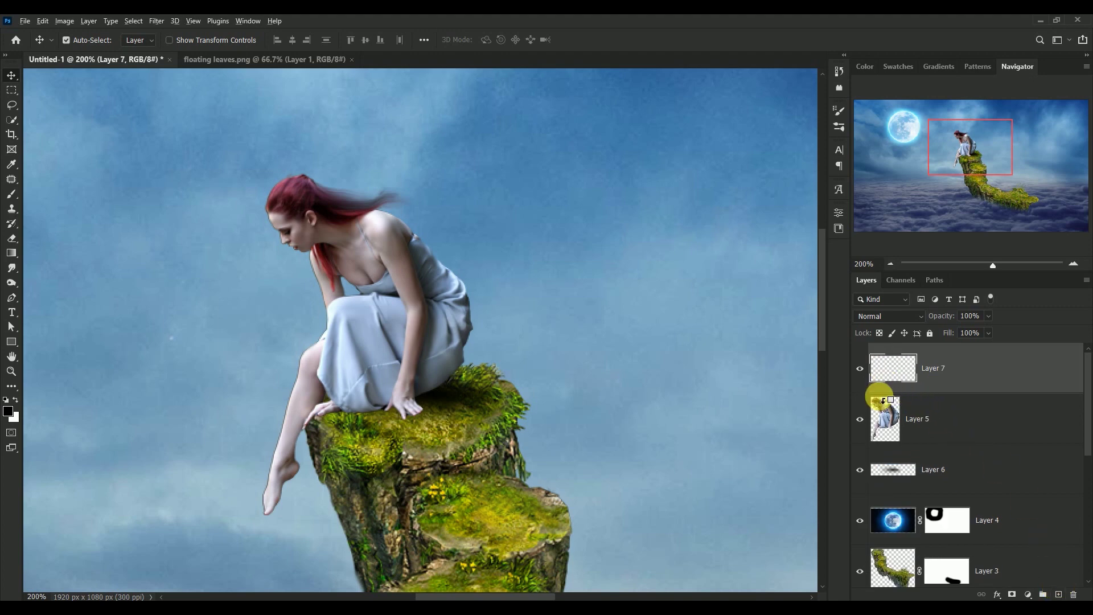
alt+click(884, 399)
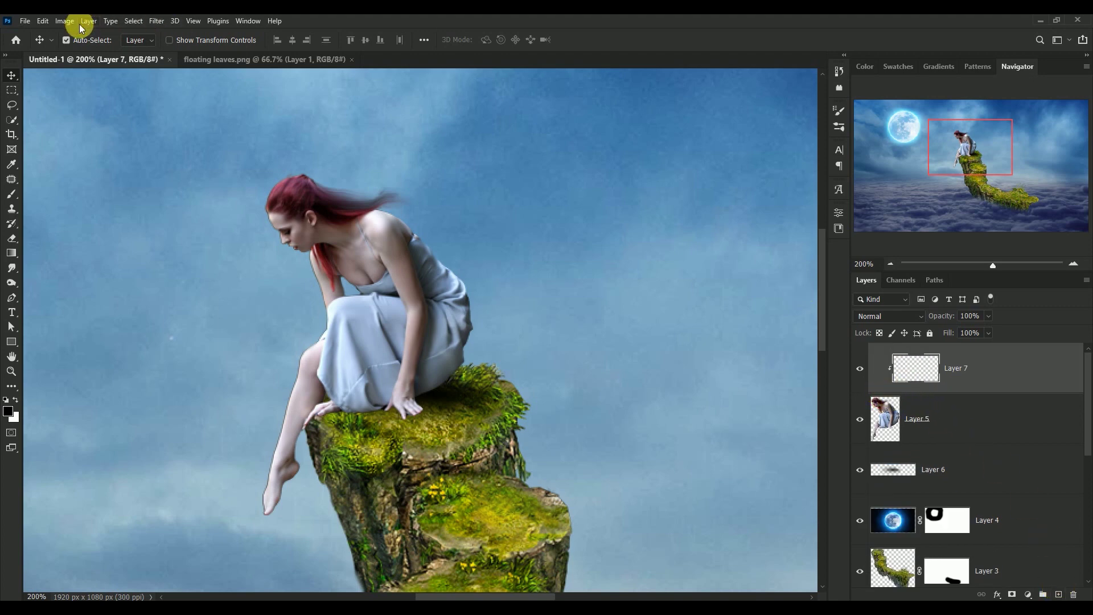
click(42, 22)
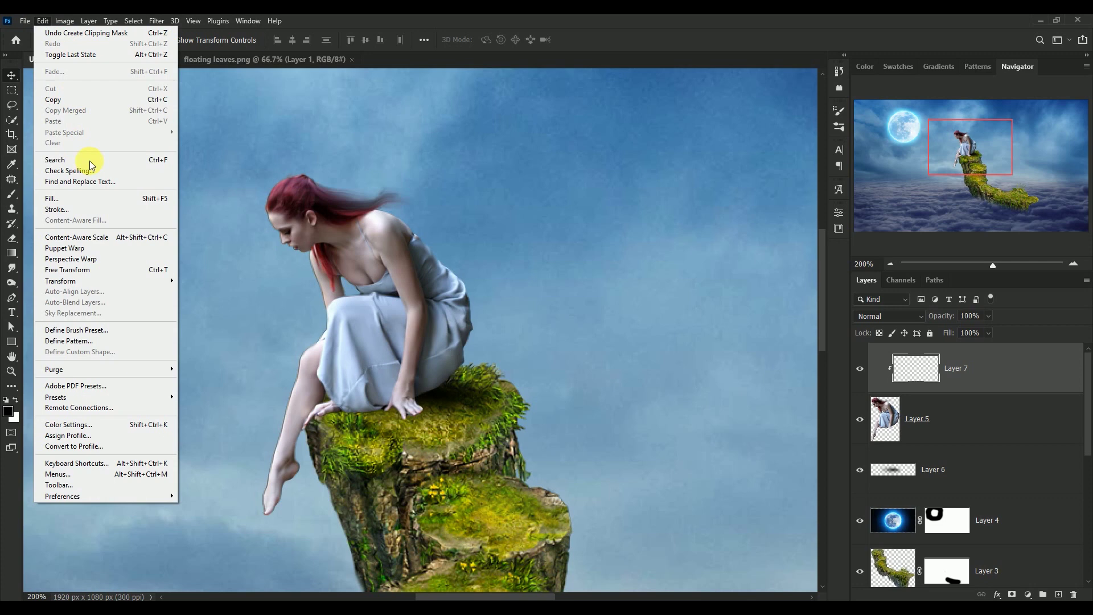
click(92, 197)
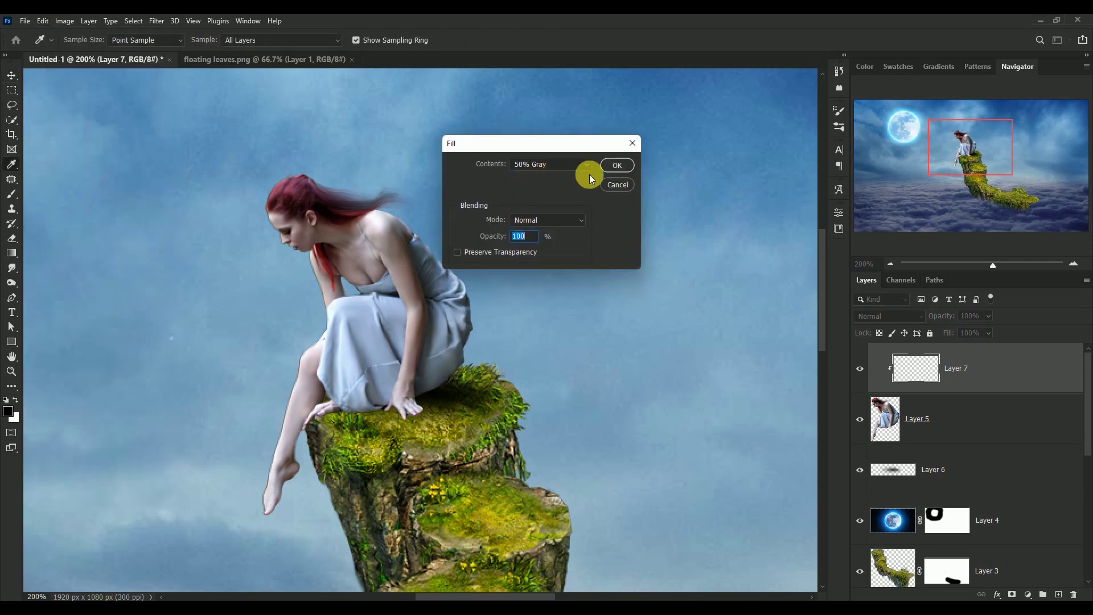
click(625, 166)
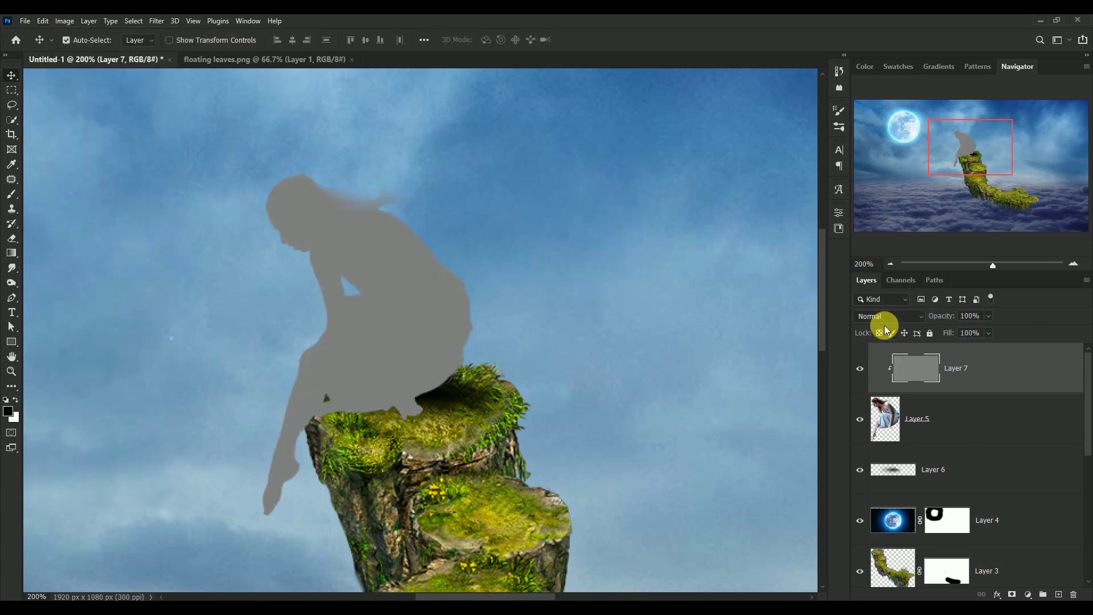
click(884, 317)
click(886, 434)
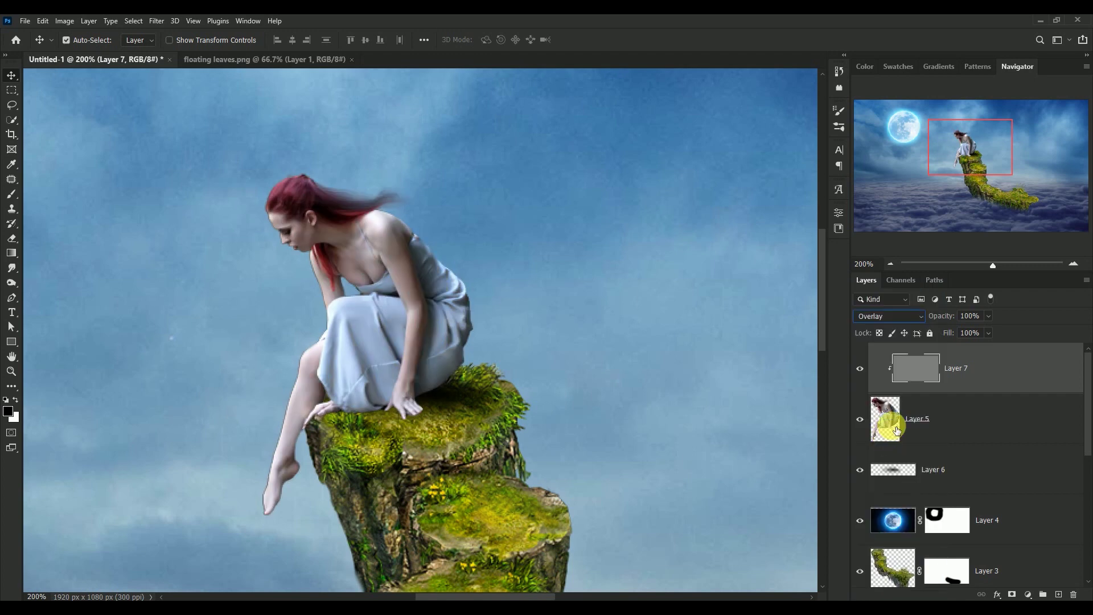
- Dodge the woman's shoulder, back and nearby hair with an 80-pixel brush
click(11, 282)
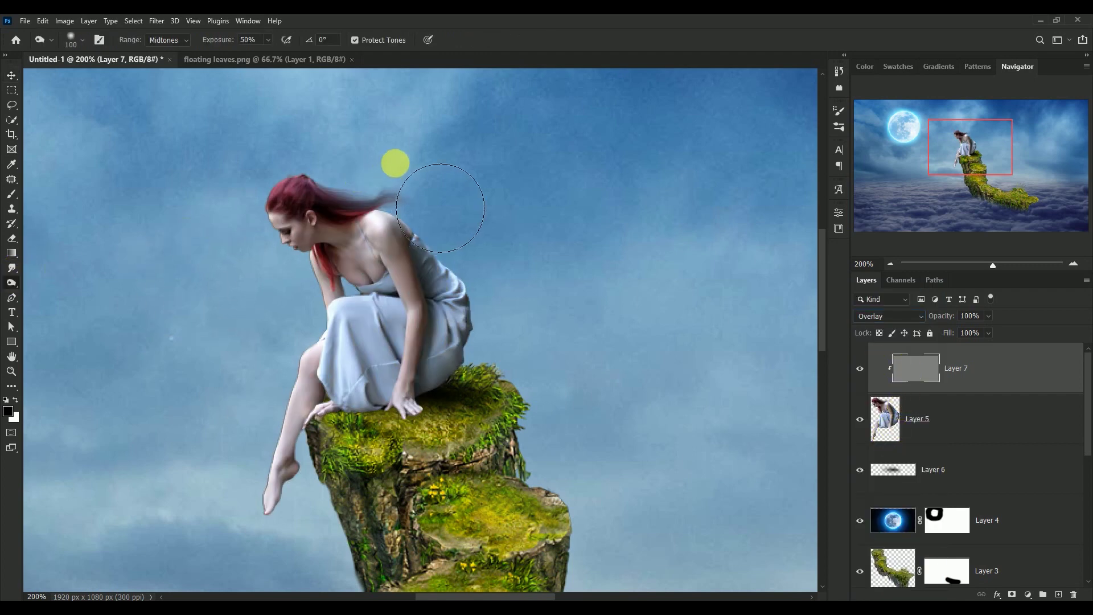
key(bracketleft)
key(bracketleft)
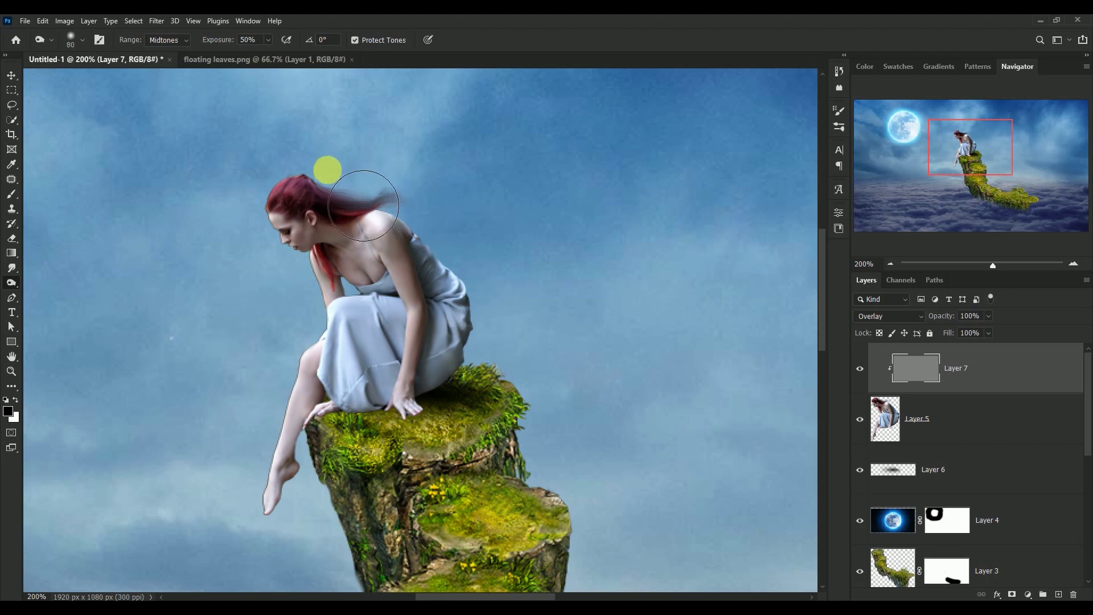
mouse_move(412, 231)
mouse_down()
mouse_move(463, 263)
mouse_move(499, 328)
mouse_move(472, 426)
mouse_up()
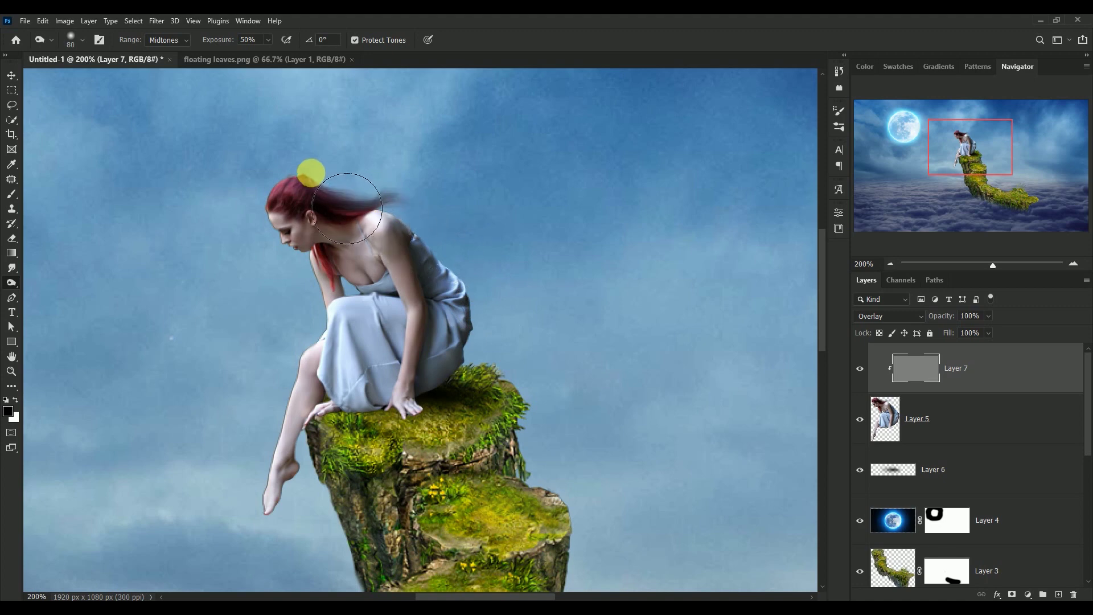
drag(331, 198, 318, 170)
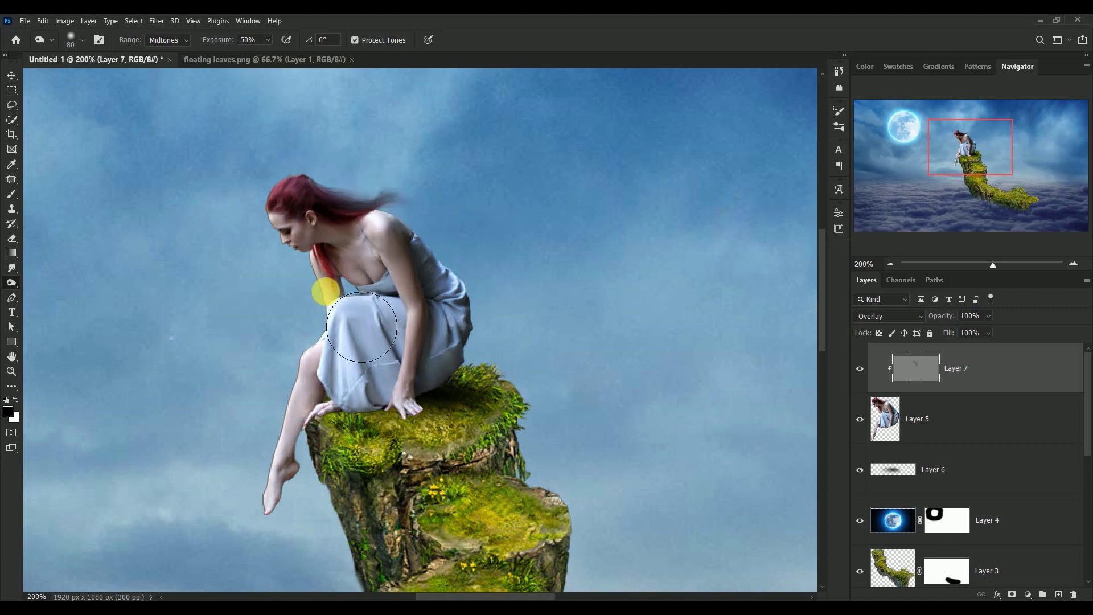
drag(321, 291, 571, 276)
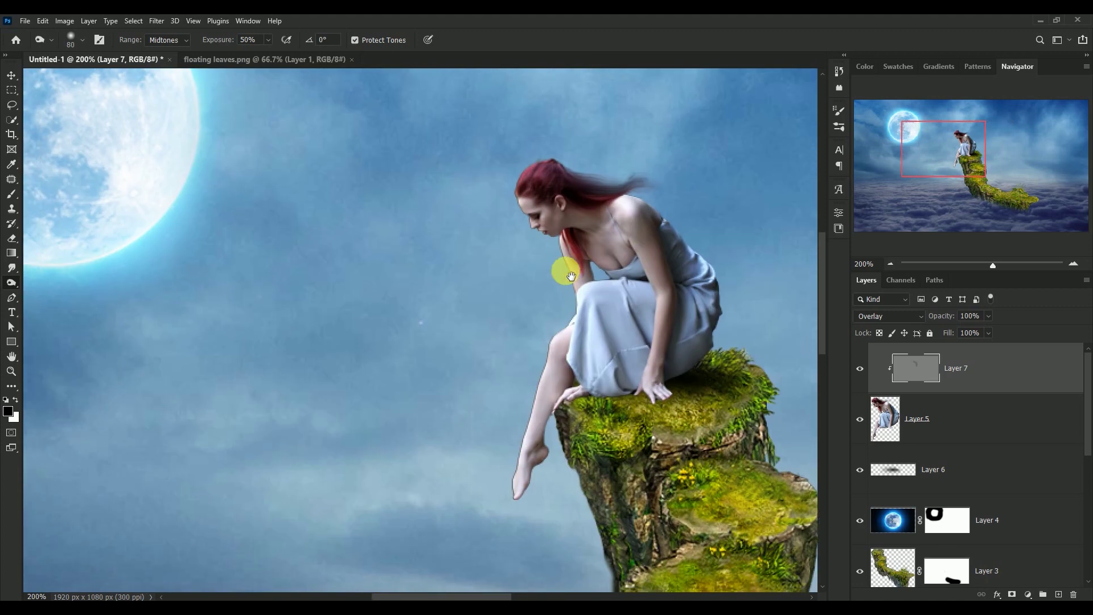
- Select the Burn tool and compare the woman with and without the gray Overlay layer
right_click(12, 282)
click(46, 284)
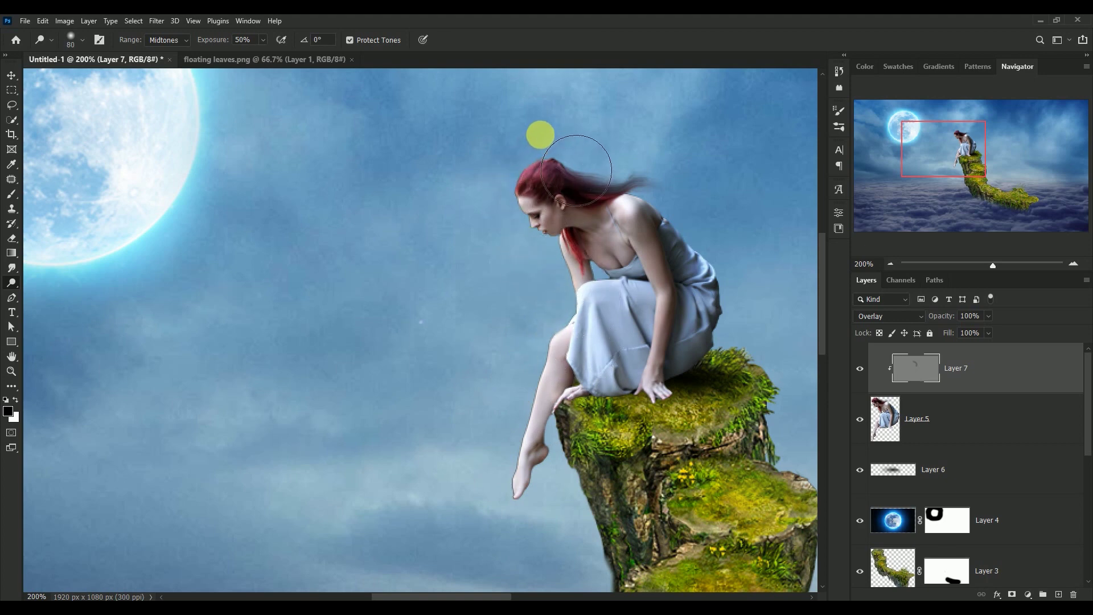
click(861, 369)
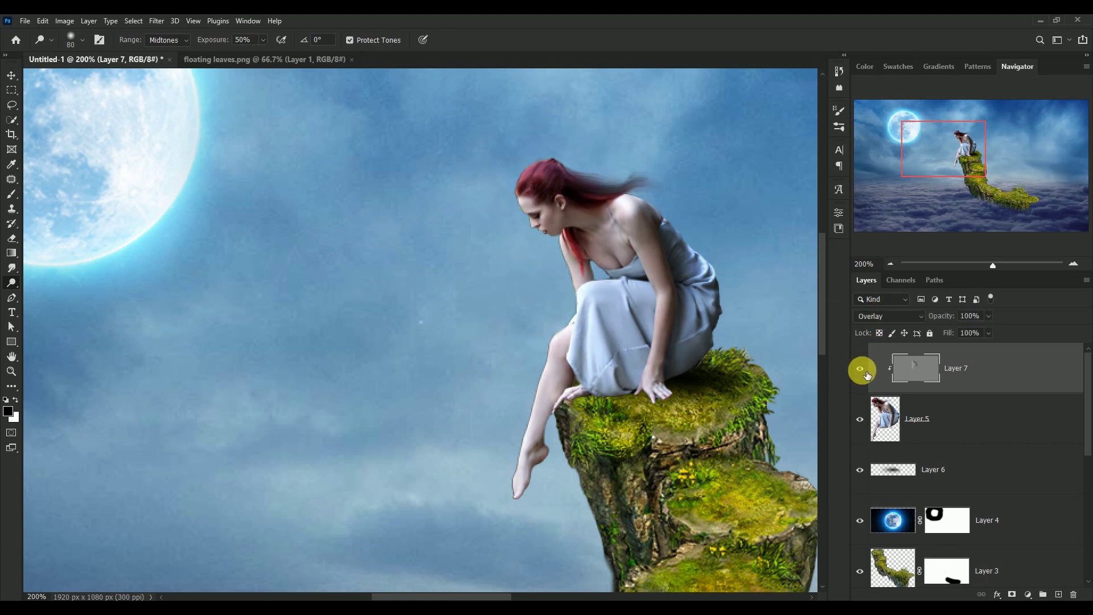
drag(618, 264, 430, 272)
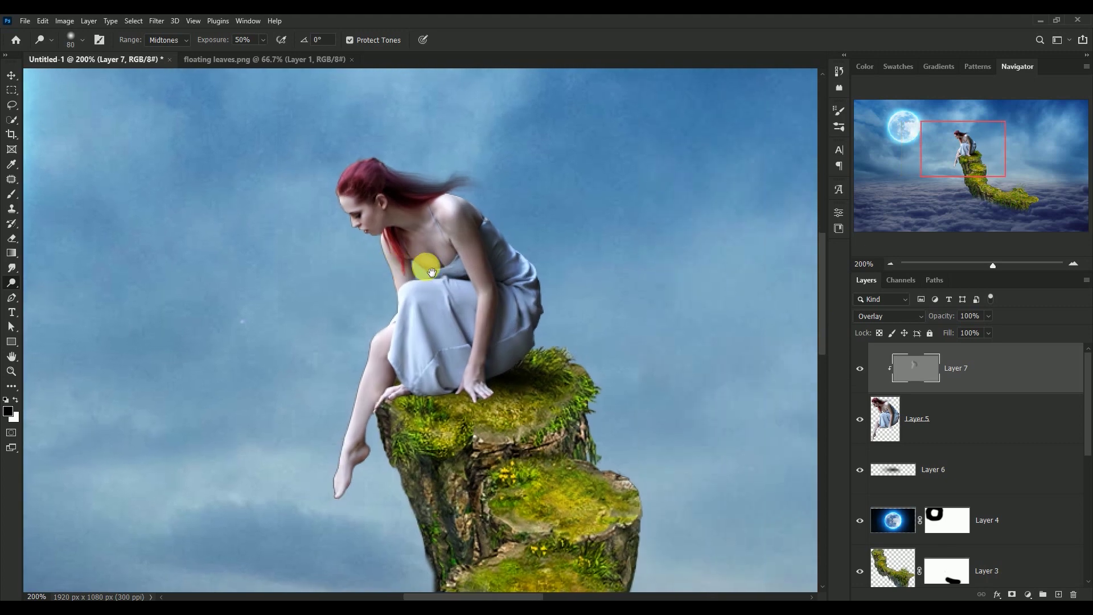
scroll(433, 271, up, 2)
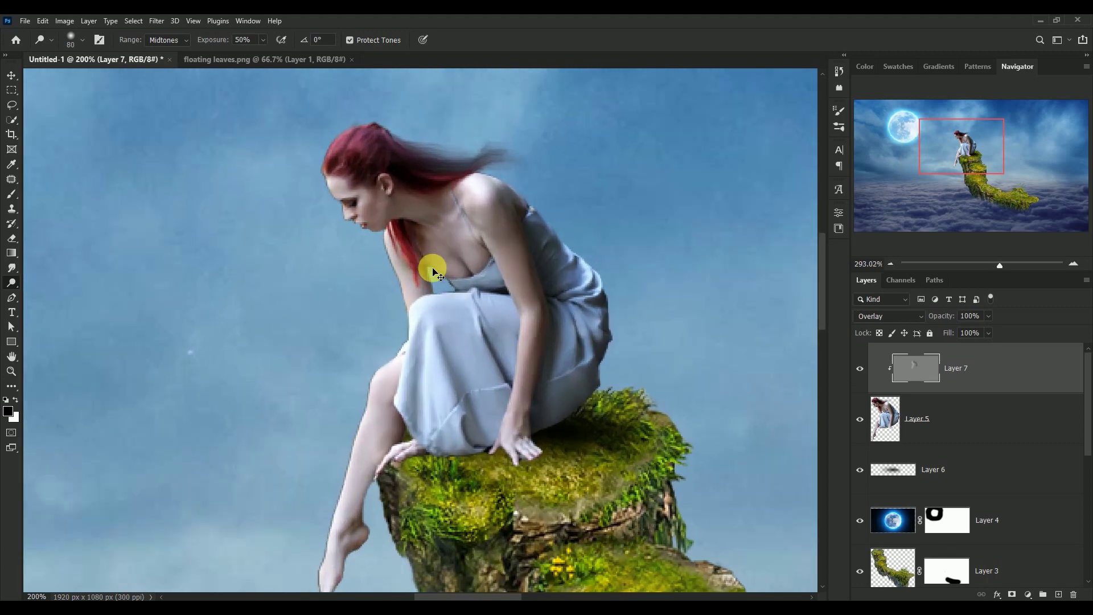
- Burn the dress fold and the chest and dress shading with a 10-pixel brush
right_click(13, 284)
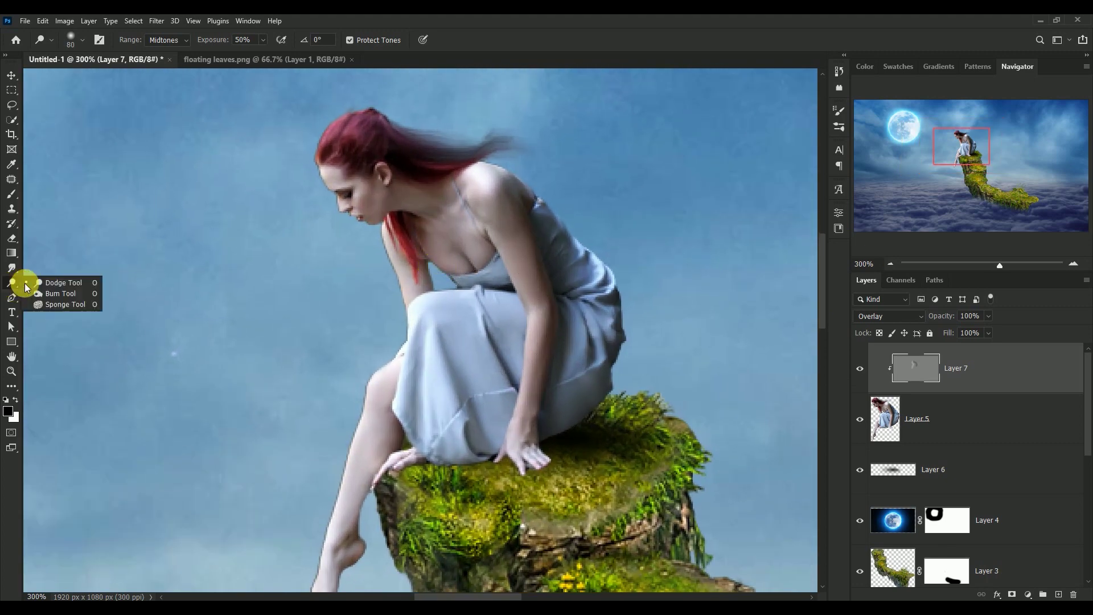
click(57, 293)
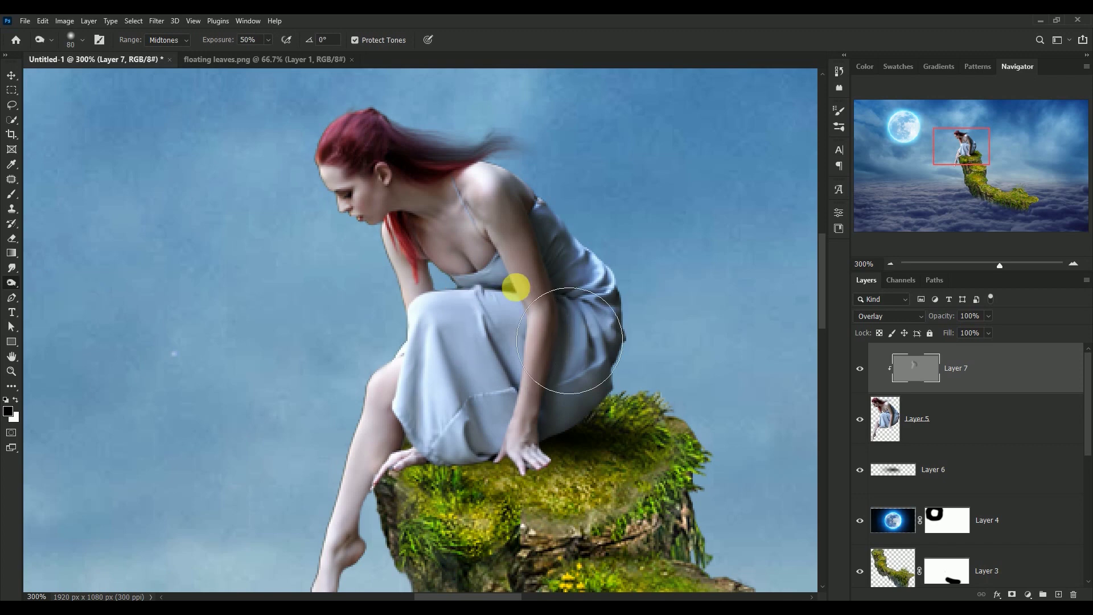
key(bracketleft)
key(bracketleft)
key(bracketleft)
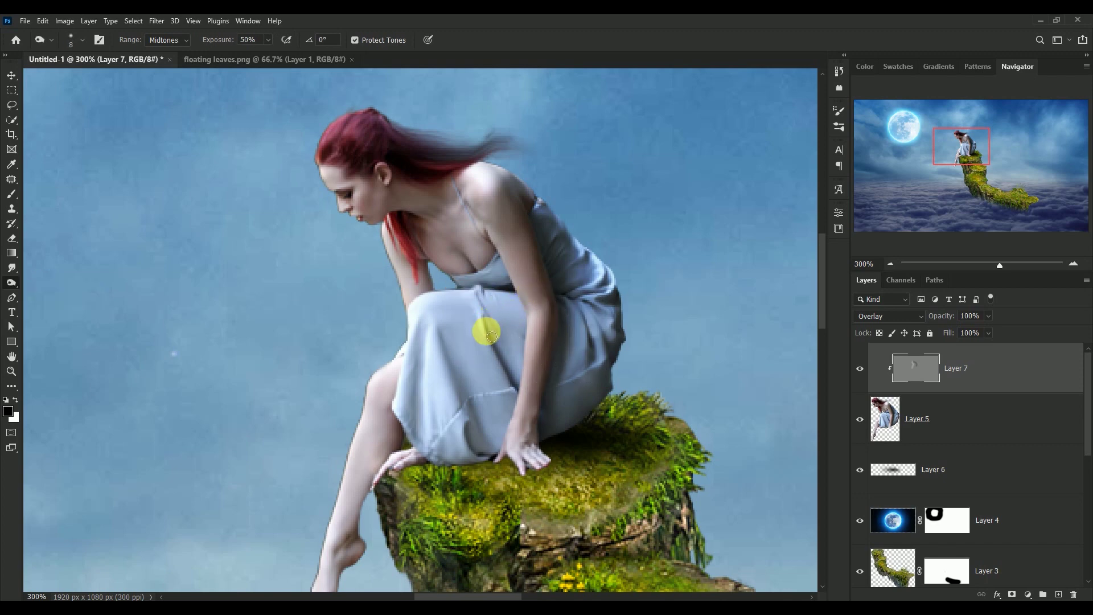
mouse_move(492, 336)
mouse_down()
mouse_move(500, 354)
mouse_move(492, 330)
mouse_move(586, 319)
mouse_move(589, 369)
mouse_move(592, 320)
mouse_move(603, 346)
mouse_move(600, 361)
mouse_move(586, 298)
mouse_move(575, 298)
mouse_move(600, 295)
mouse_move(600, 279)
mouse_move(589, 290)
mouse_move(578, 272)
mouse_move(587, 249)
mouse_move(554, 244)
mouse_move(558, 234)
mouse_move(502, 269)
mouse_up()
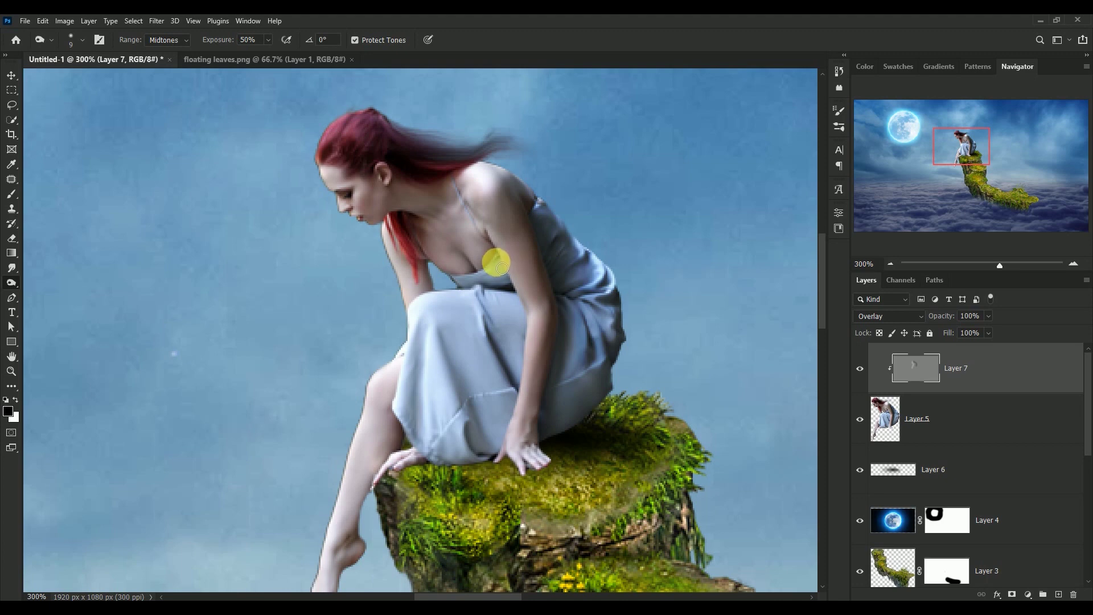
mouse_move(499, 270)
mouse_down()
mouse_move(451, 268)
mouse_move(626, 280)
mouse_move(493, 151)
mouse_move(548, 204)
mouse_move(497, 173)
mouse_move(622, 317)
mouse_up()
key(bracketright)
key(bracketright)
key(bracketright)
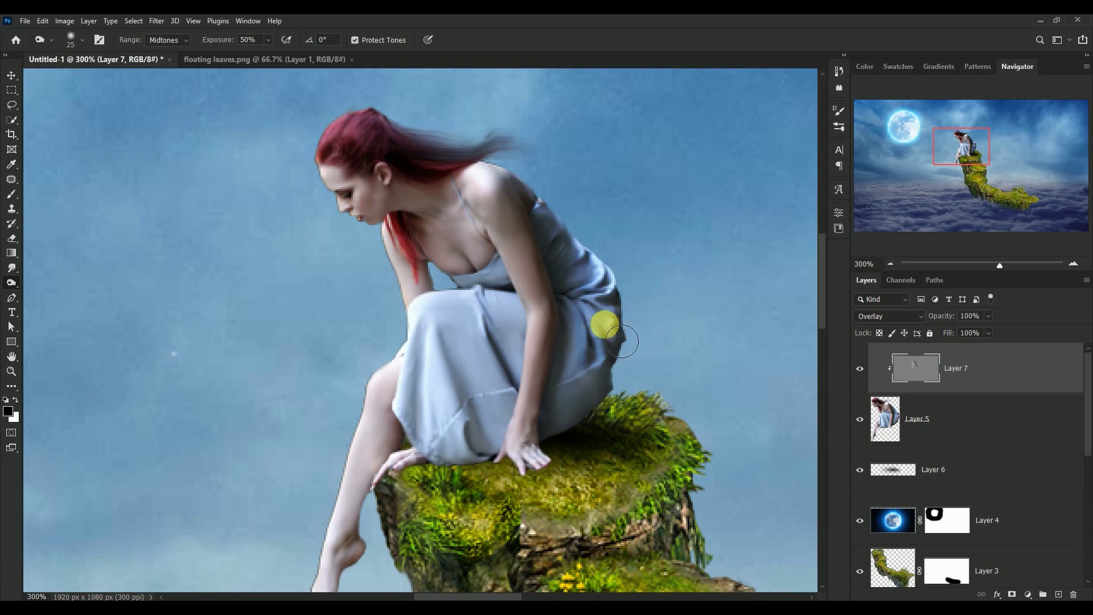
- Toggle the Overlay layer to compare the shading, then fit the image on screen
click(860, 368)
click(872, 376)
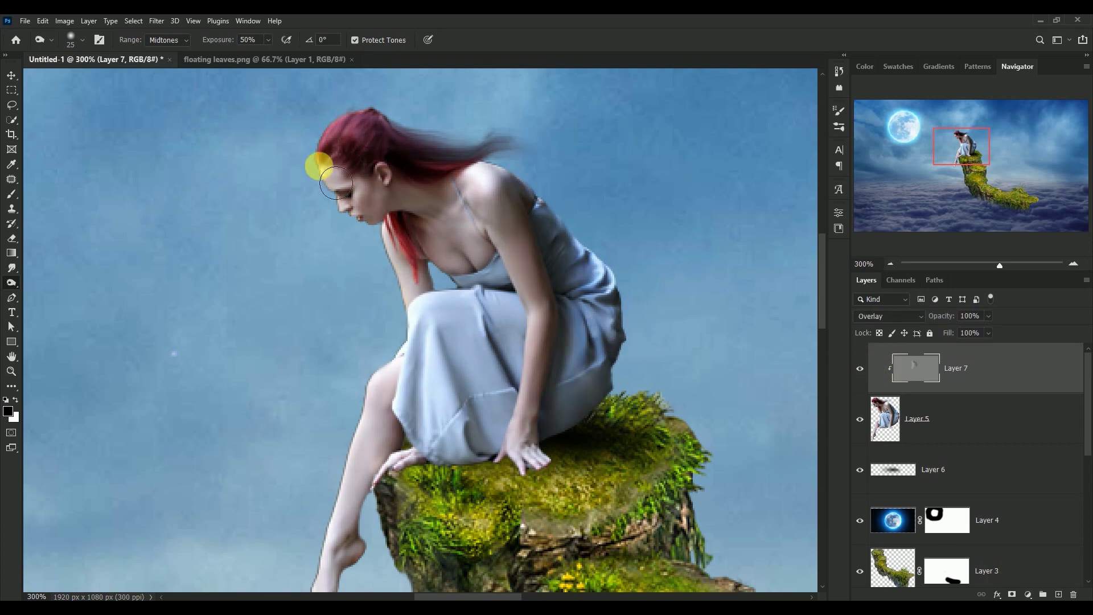
click(12, 75)
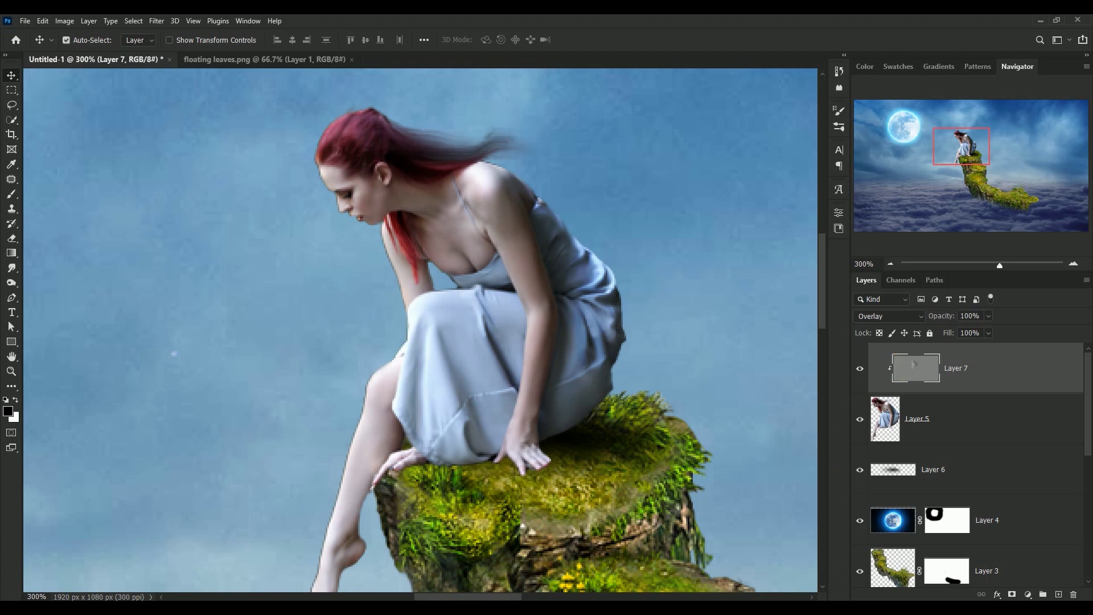
key(ctrl+0)
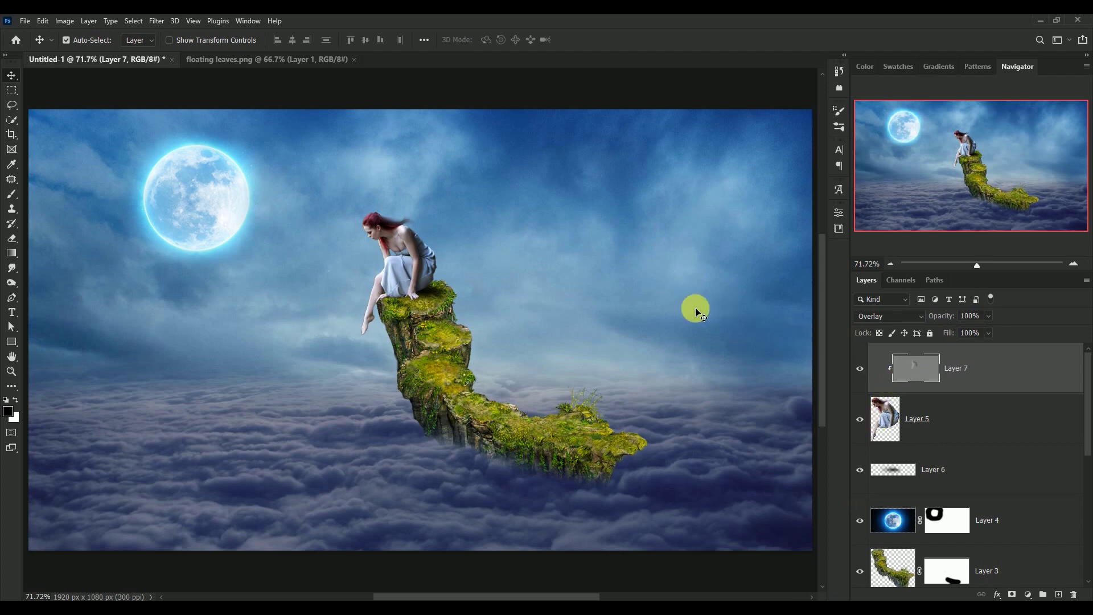
- Stamp a merged Layer 8 and grade it in Camera Raw: Temperature +6, Tint -4, Highlights -20, Shadows -28, Vibrance +35
key(ctrl+shift+alt+e)
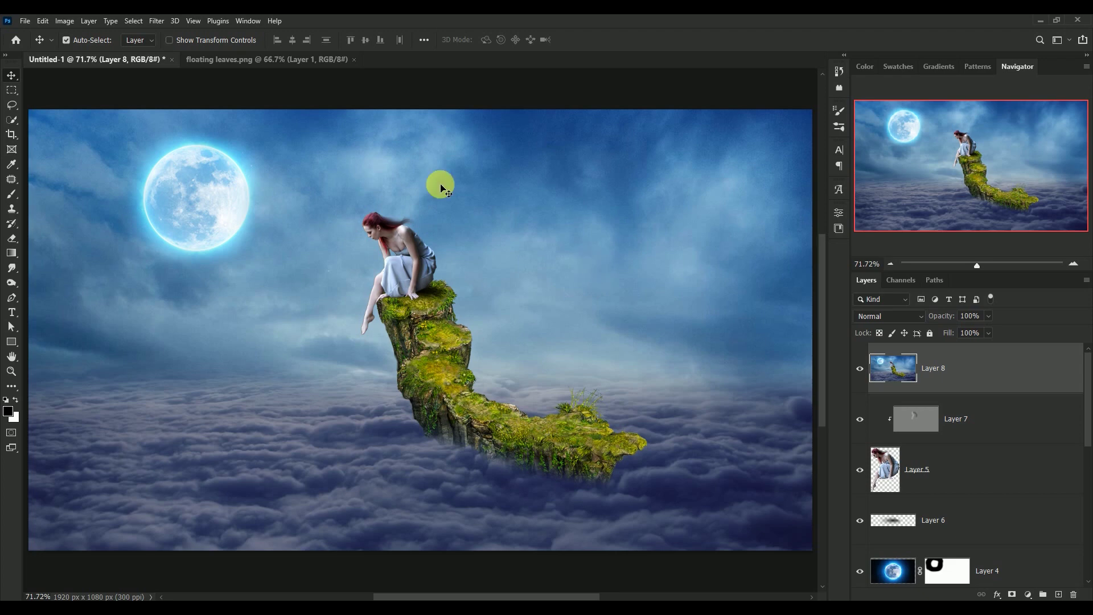
click(157, 21)
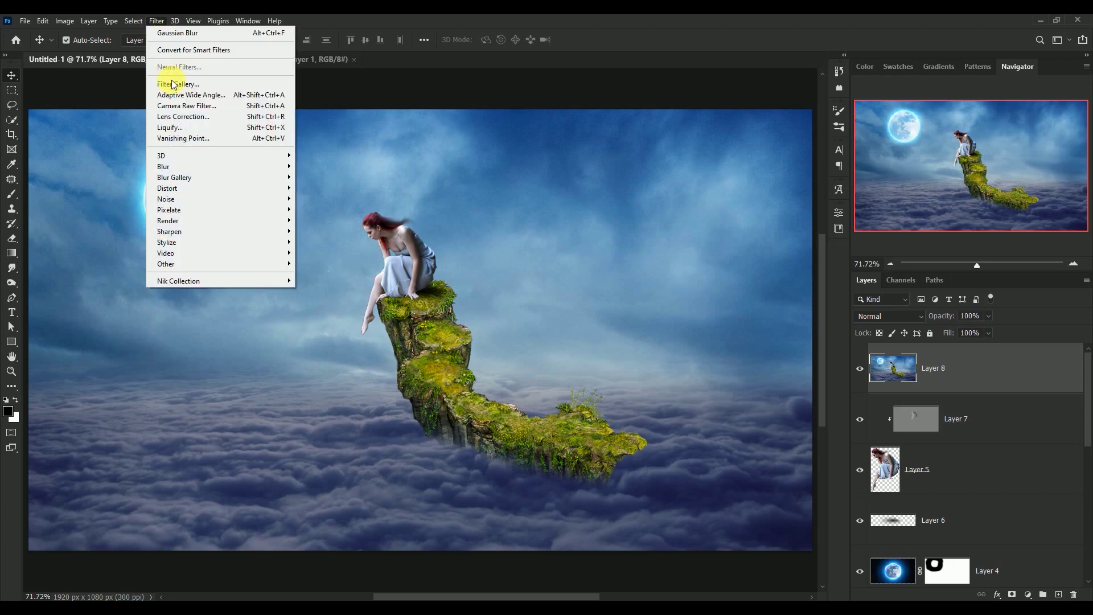
click(174, 109)
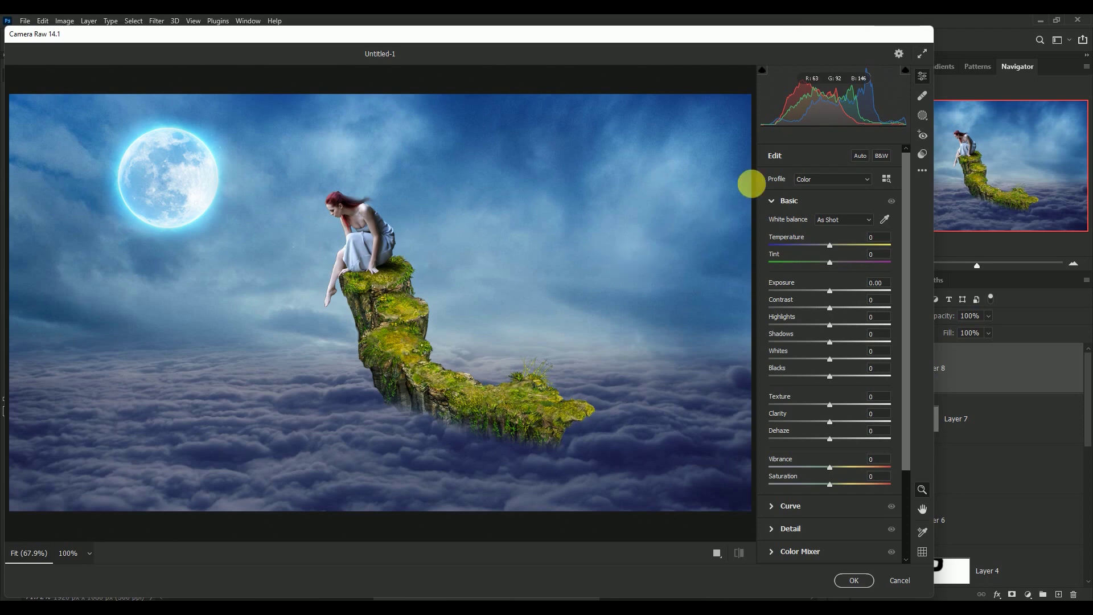
click(876, 238)
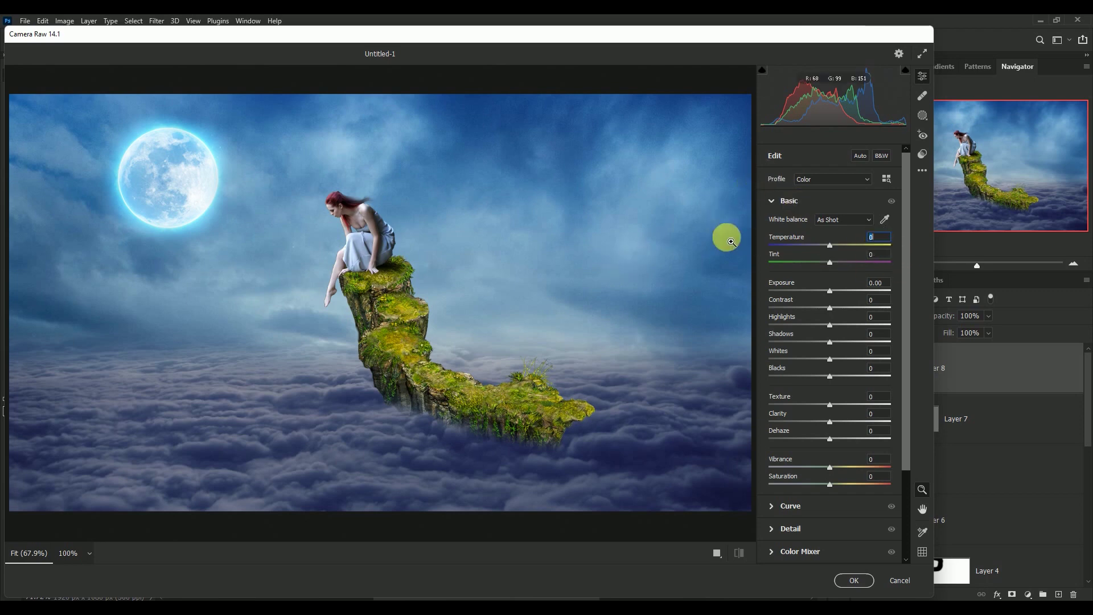
text(+6)
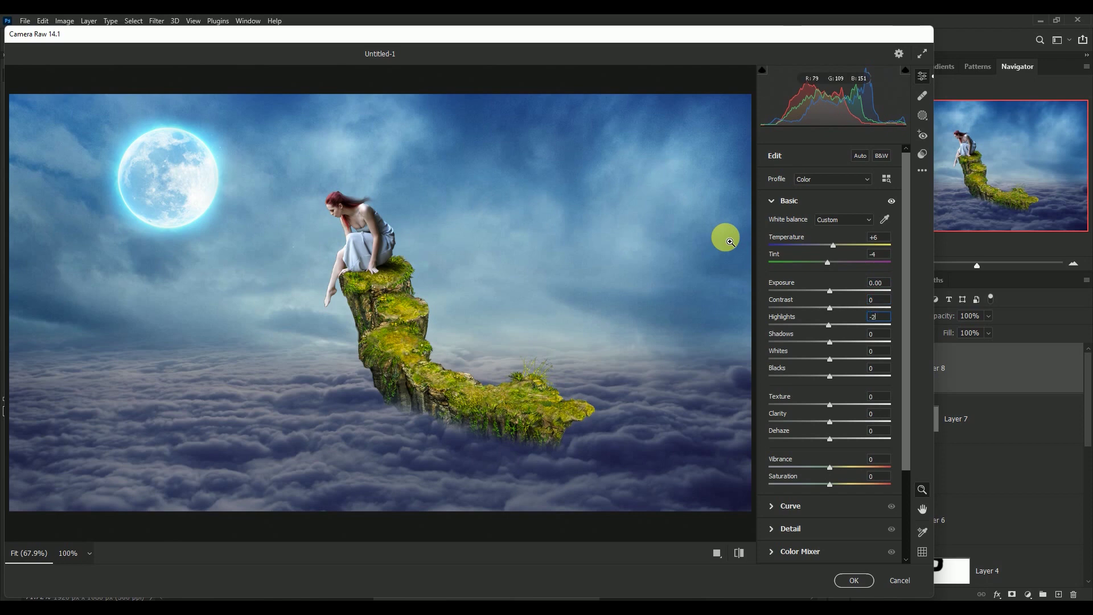
text(0)
text(8)
key(Tab)
text(+3)
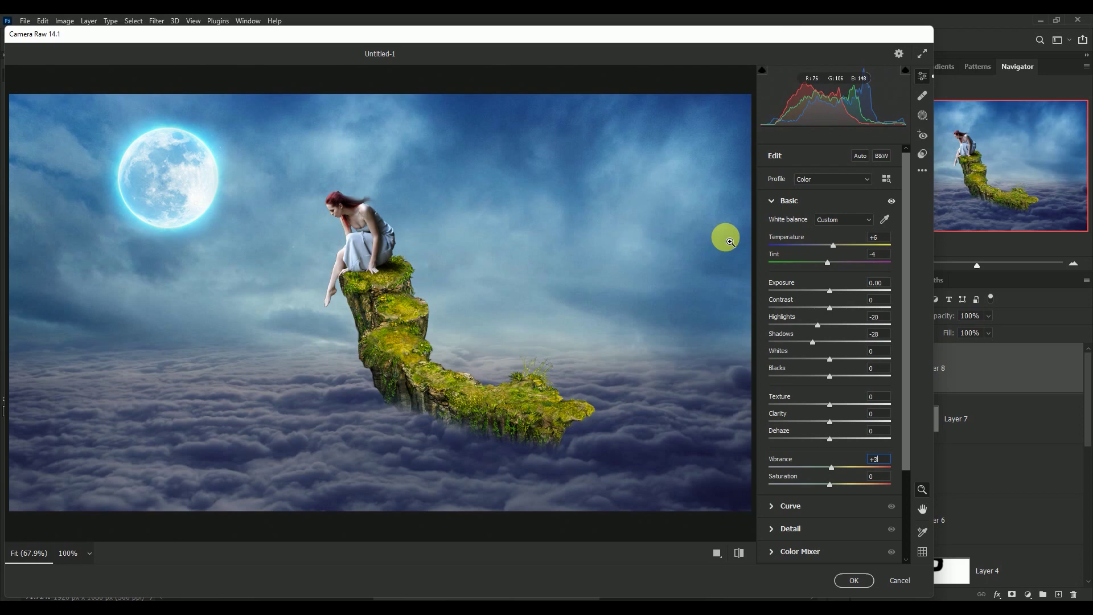
text(5)
key(Tab)
text(-6)
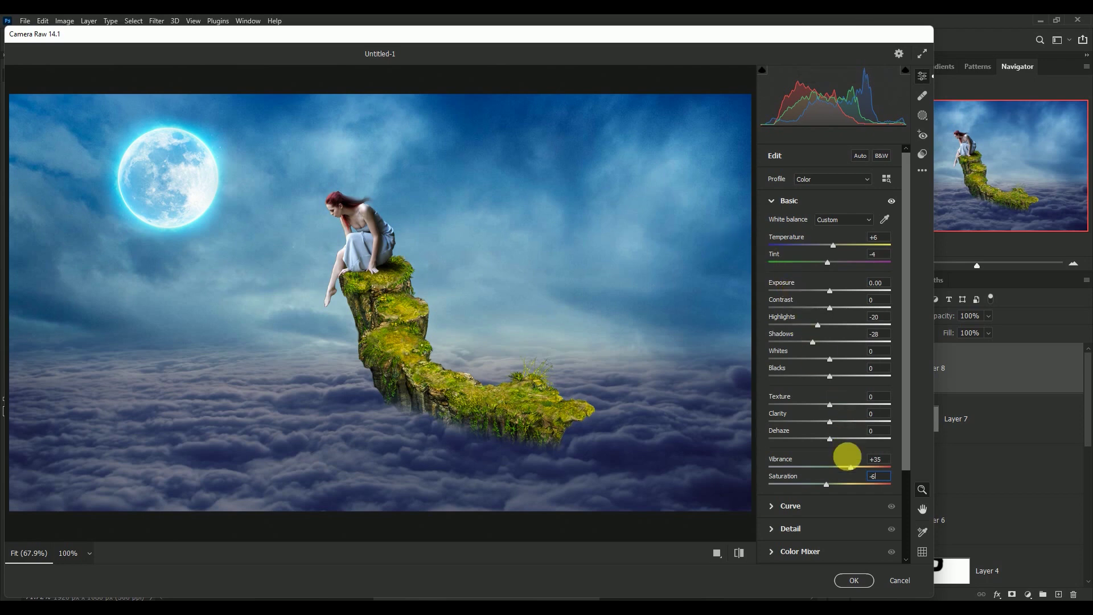
click(846, 581)
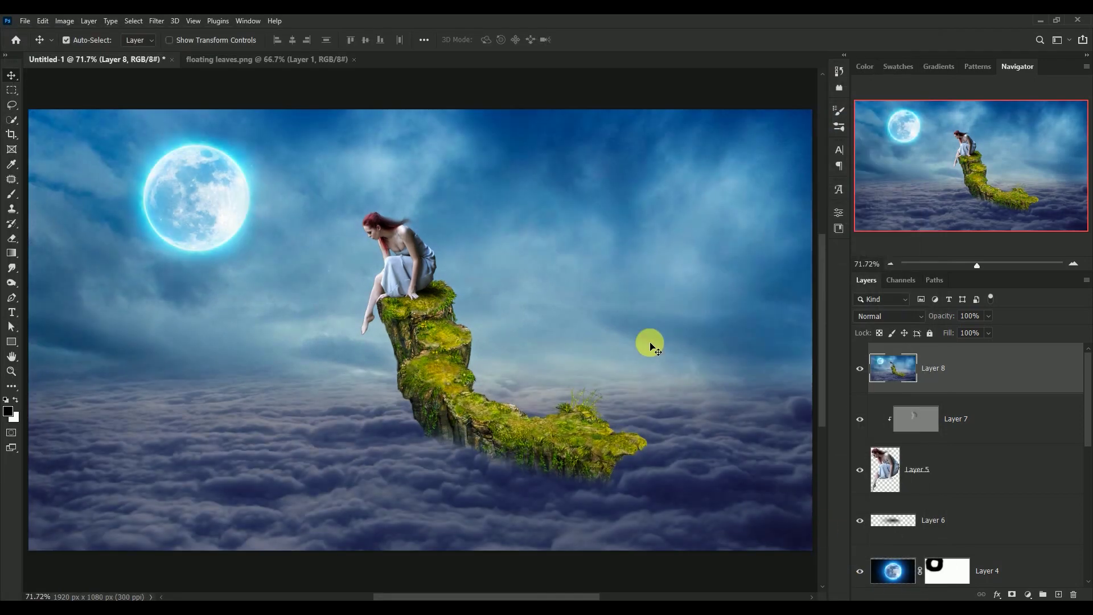
- Compare Layer 8 on and off, then convert it to a smart object
click(864, 370)
click(860, 369)
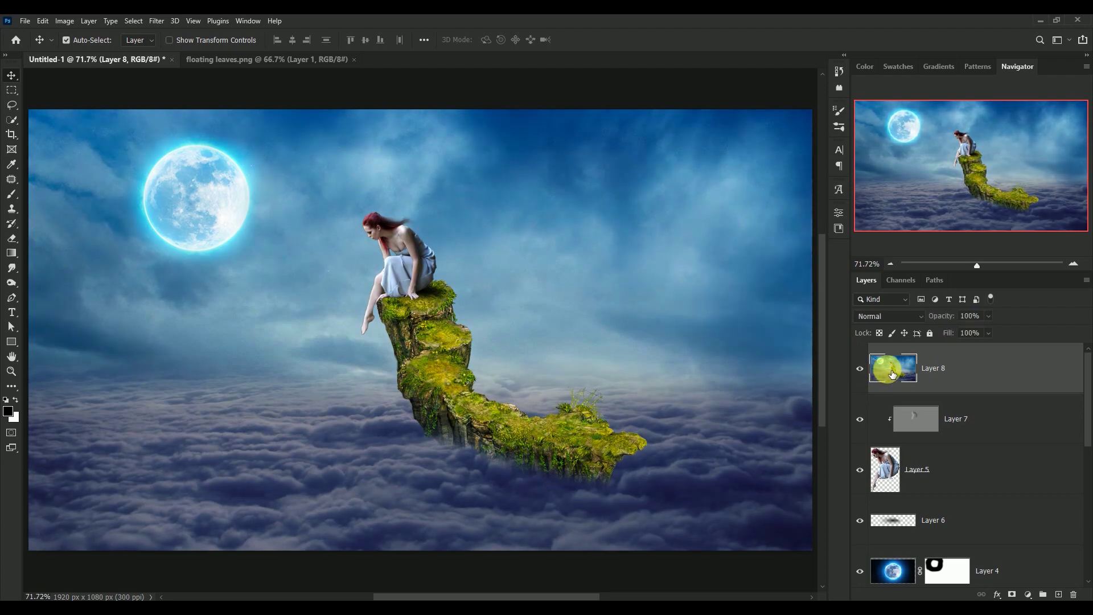
right_click(996, 368)
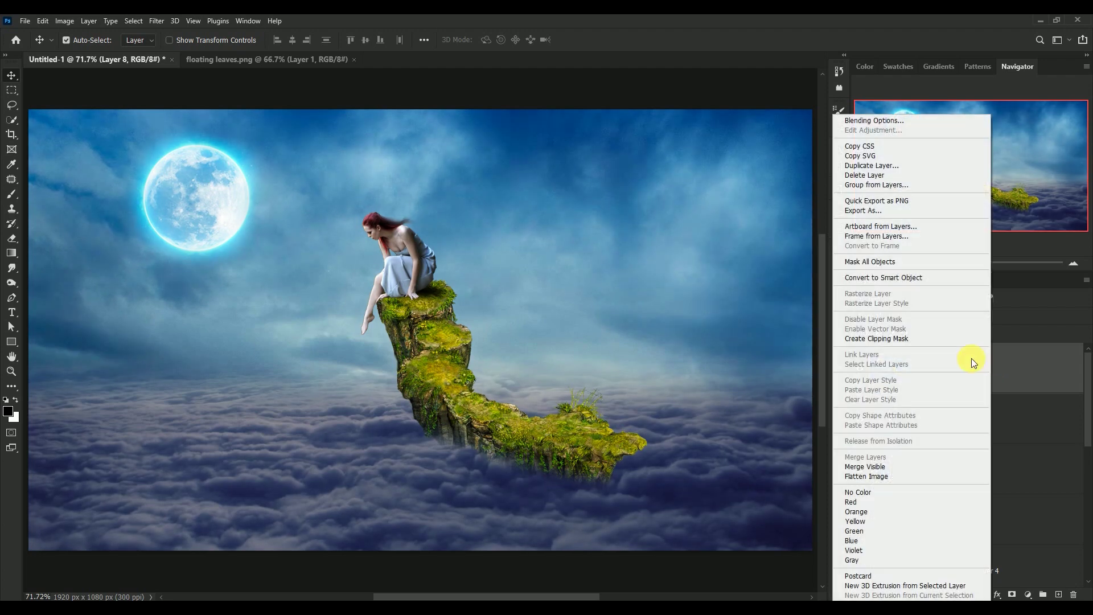
click(933, 277)
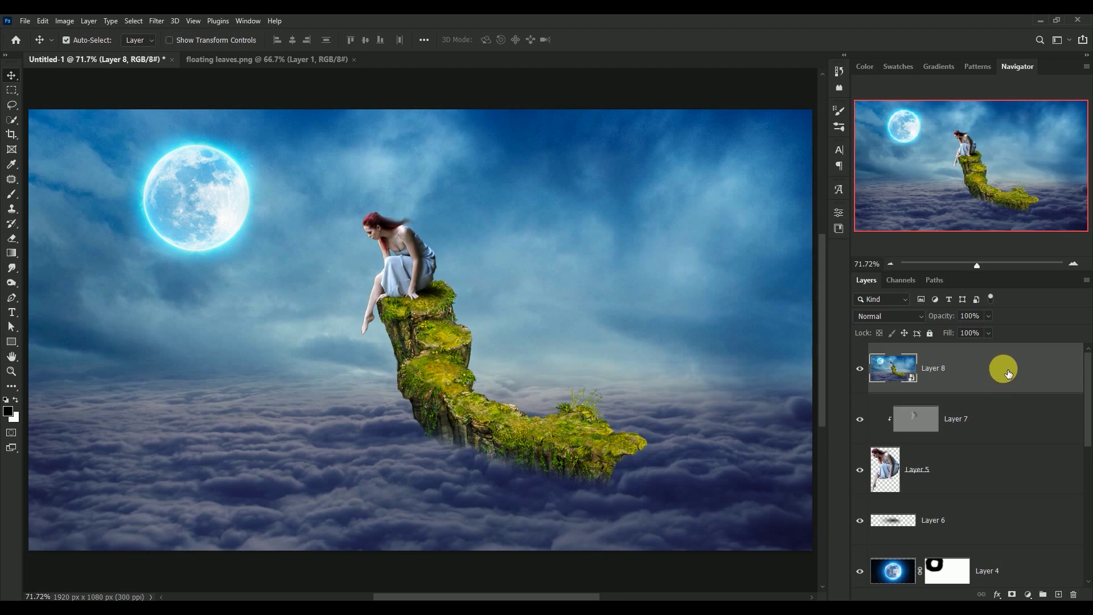
- Apply Color Efex Pro 4 Cross Processing method G05 to Layer 8
click(162, 23)
mouse_move(179, 280)
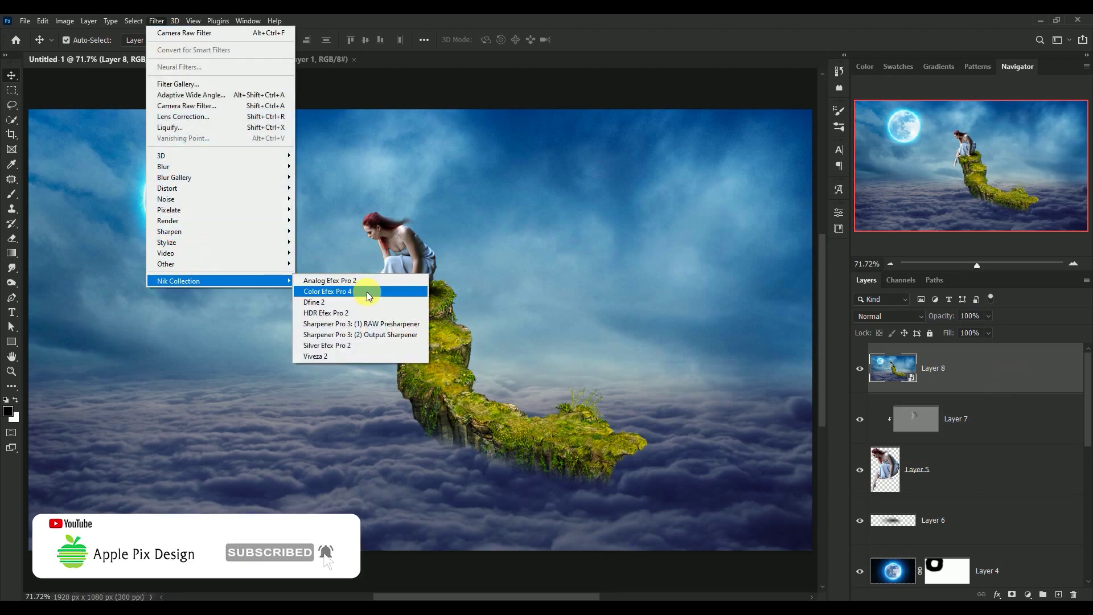
click(364, 291)
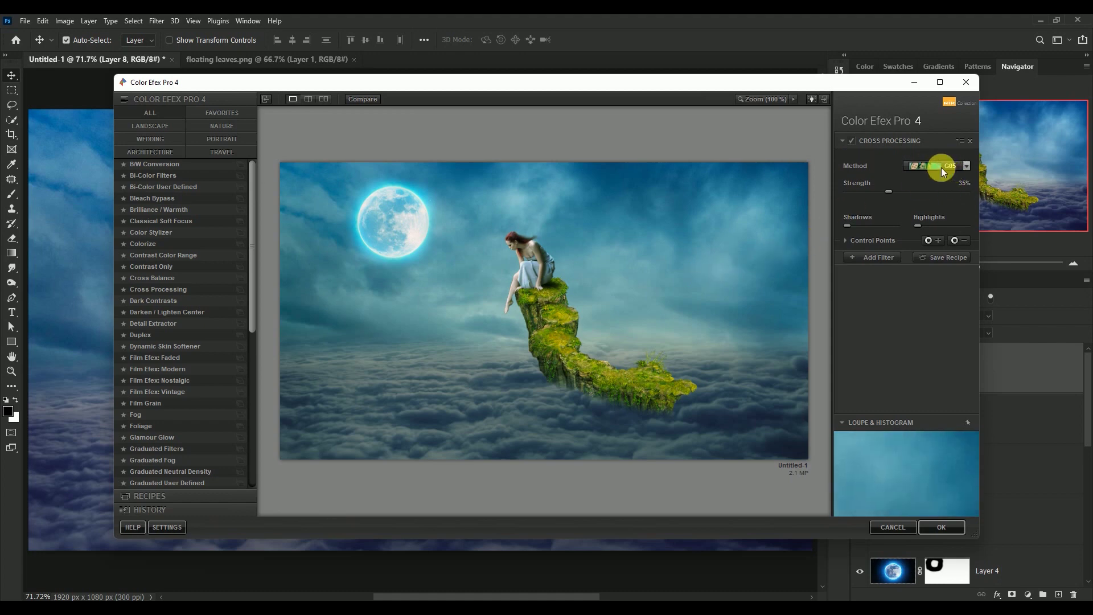
click(940, 165)
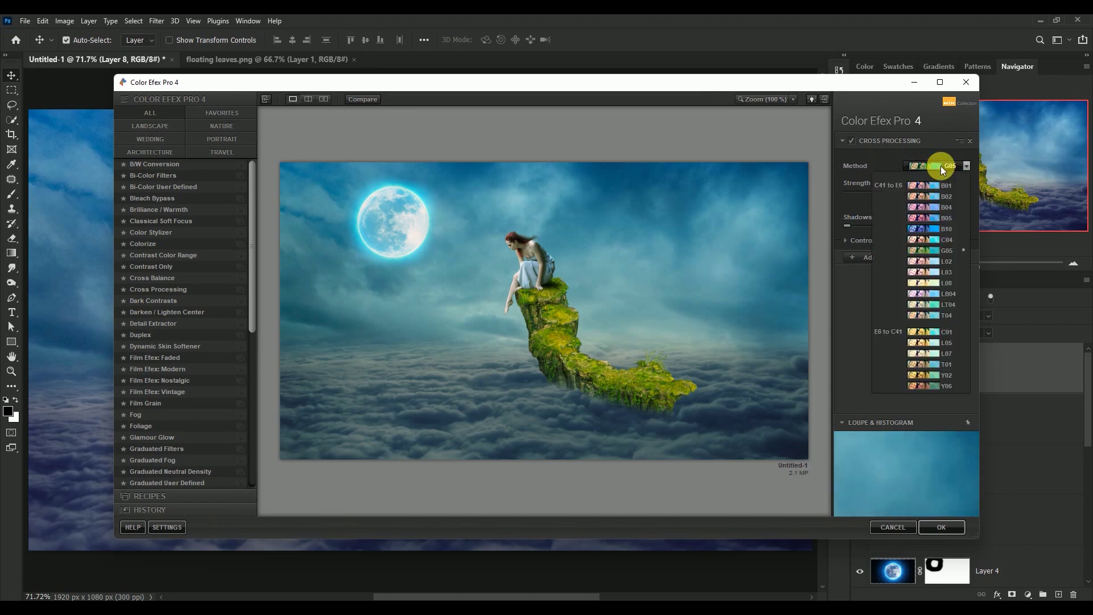
click(922, 250)
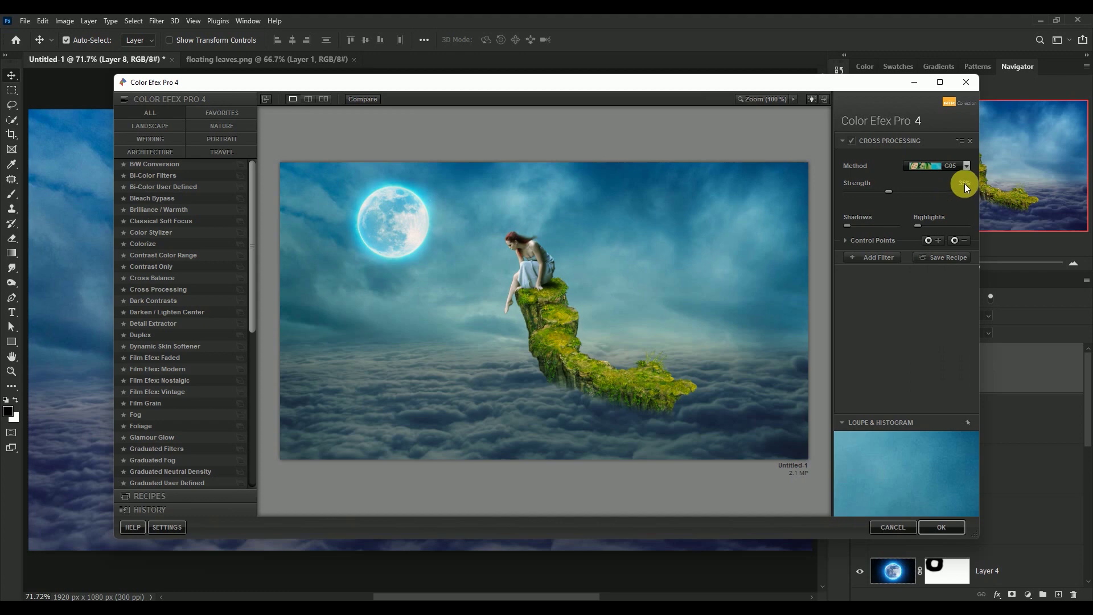
click(884, 256)
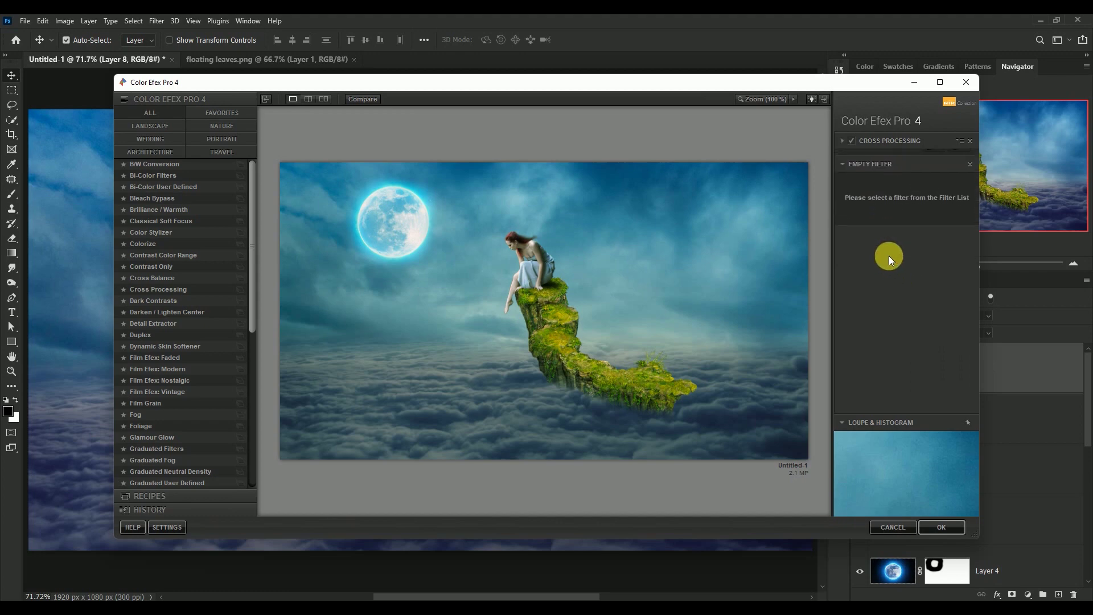
click(939, 527)
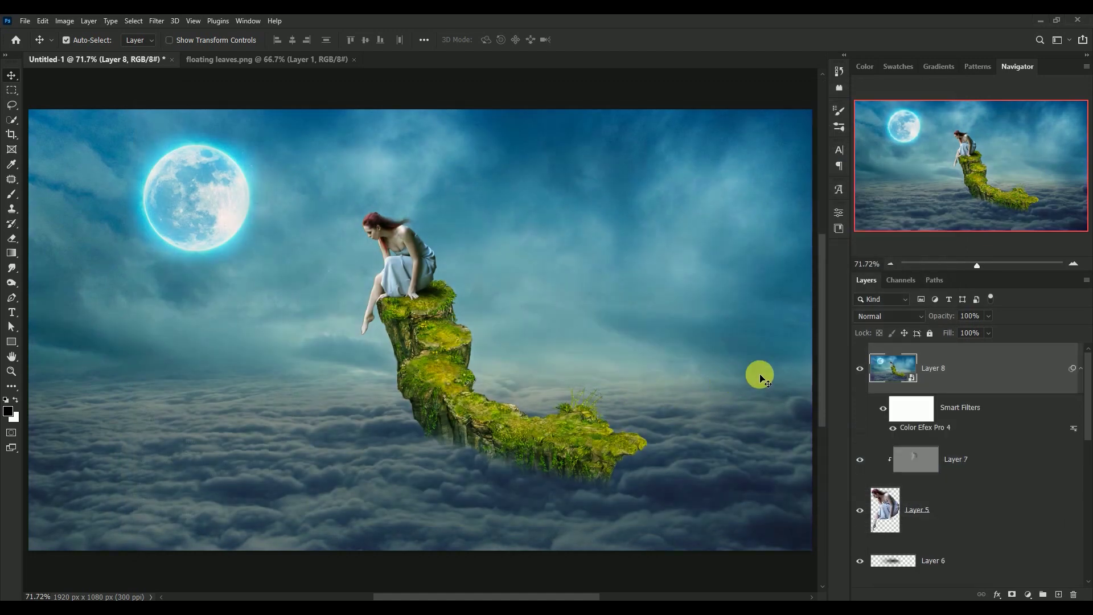
- Compare the filtered Layer 8 on and off, then stamp a new merged Layer 9
click(1081, 376)
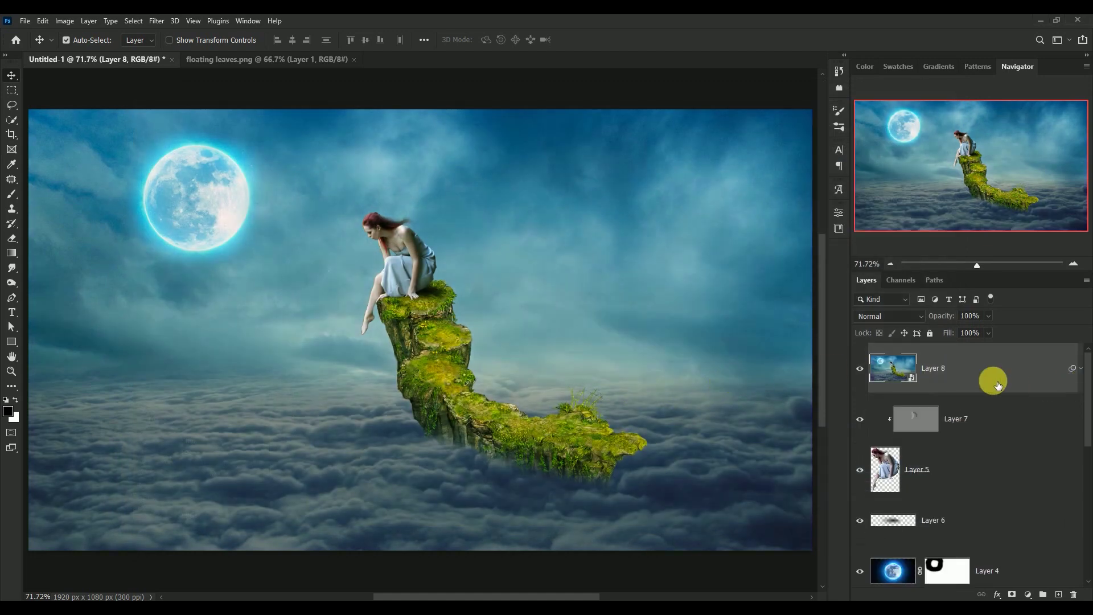
click(859, 368)
click(860, 368)
key(ctrl+shift+alt+e)
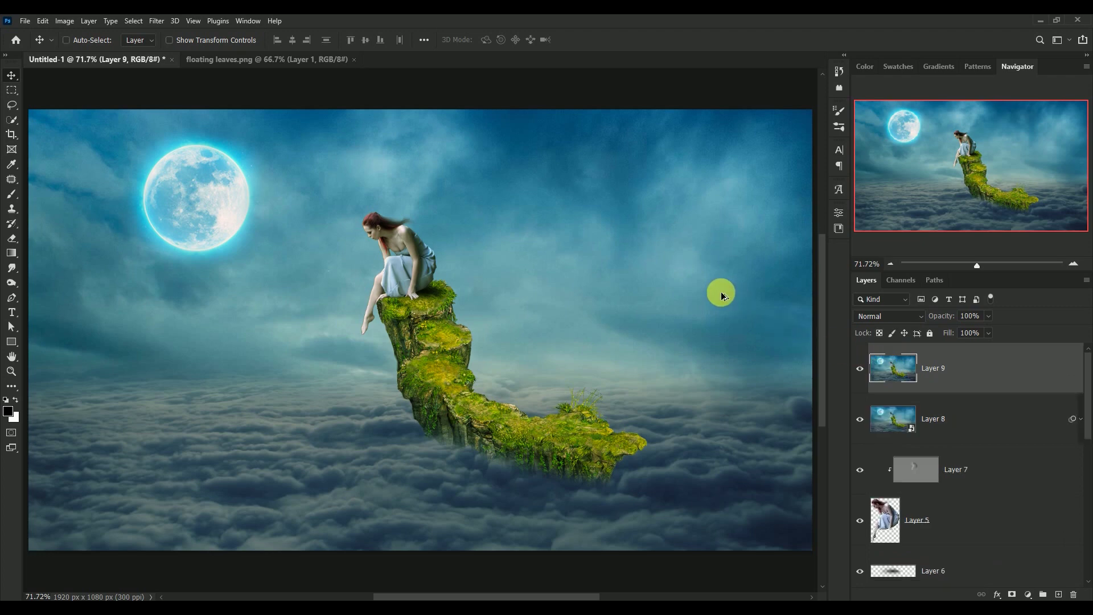
- Add a Color Balance adjustment clipped to Layer 9 and set midtone Magenta-Green to +12
click(1029, 594)
click(1033, 491)
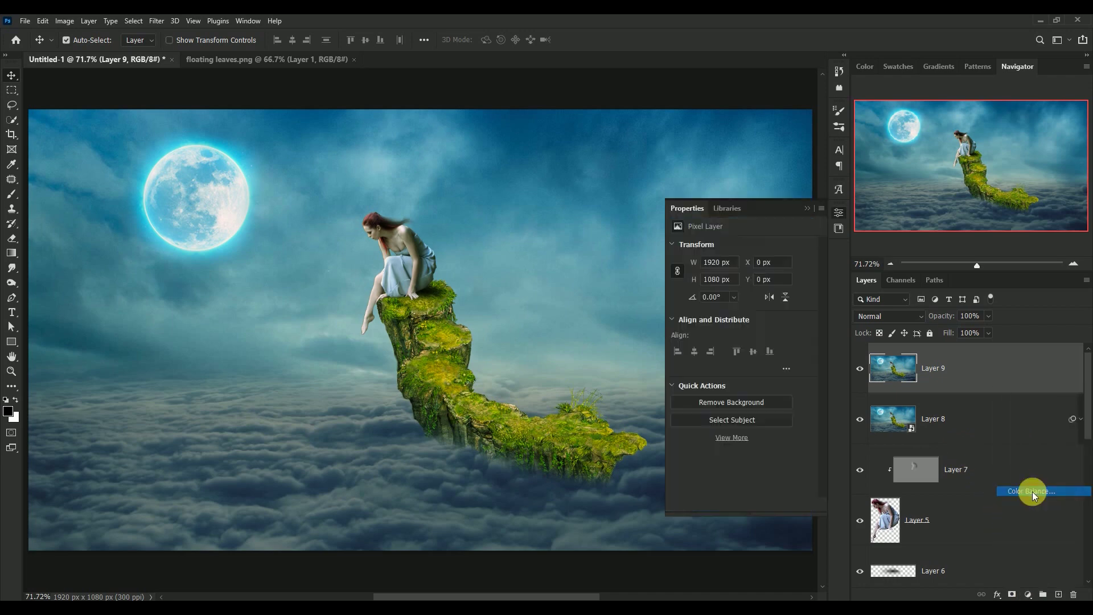
click(740, 502)
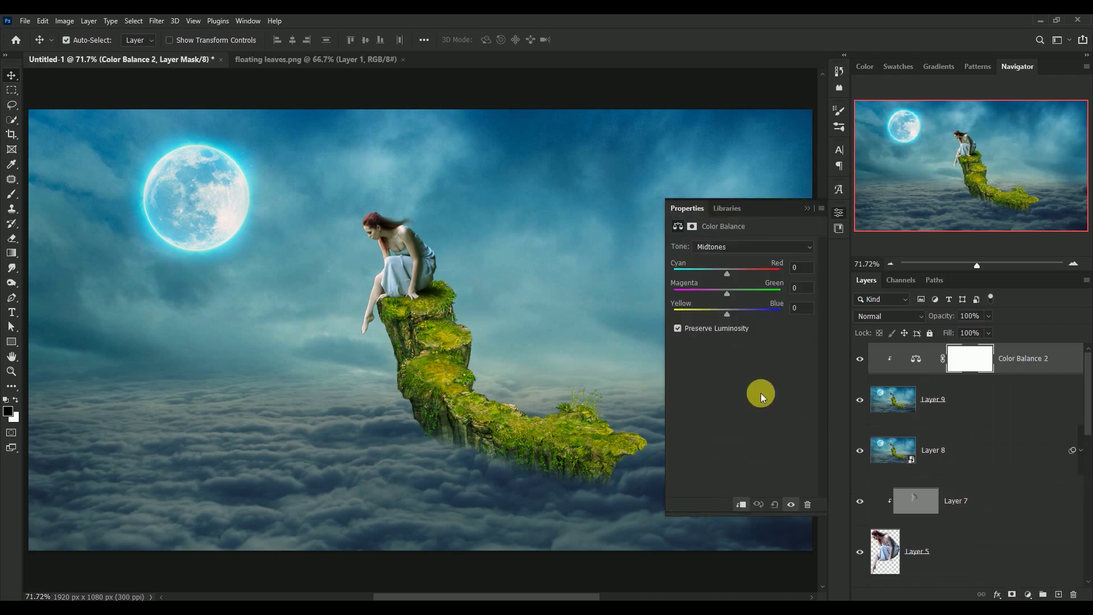
click(799, 267)
text(-)
text(14)
key(Tab)
text(+)
text(12)
- Set the Color Balance shadows to -10, -7, -9
click(758, 248)
click(809, 273)
text(-10)
key(Tab)
text(-)
key(Tab)
text(-9)
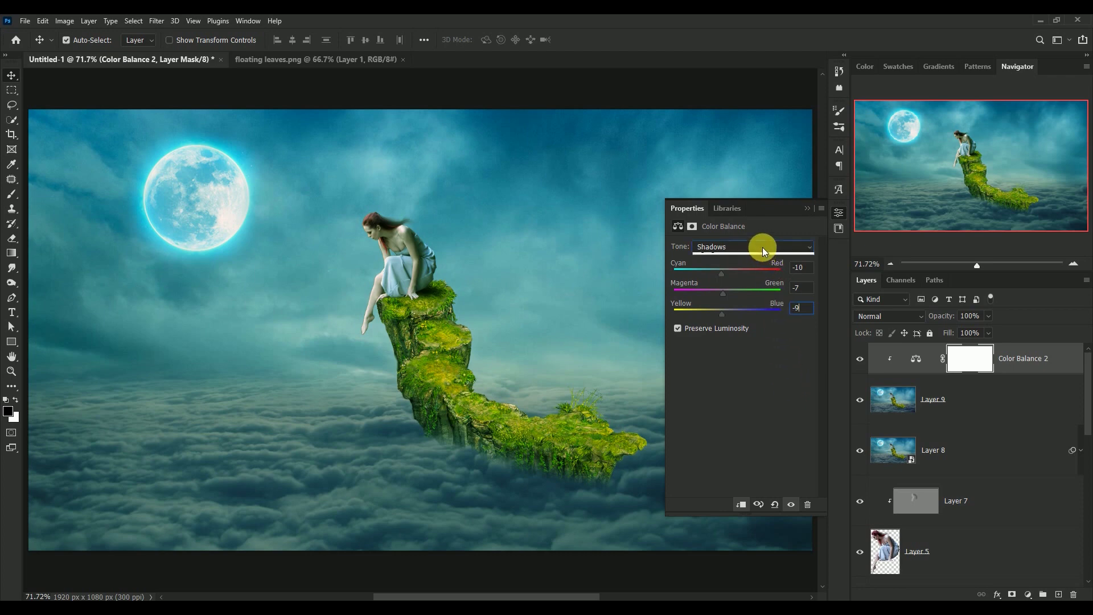
- Set the highlights to +6, +4, -7 and hide Color Balance 2 to compare
click(752, 276)
click(803, 272)
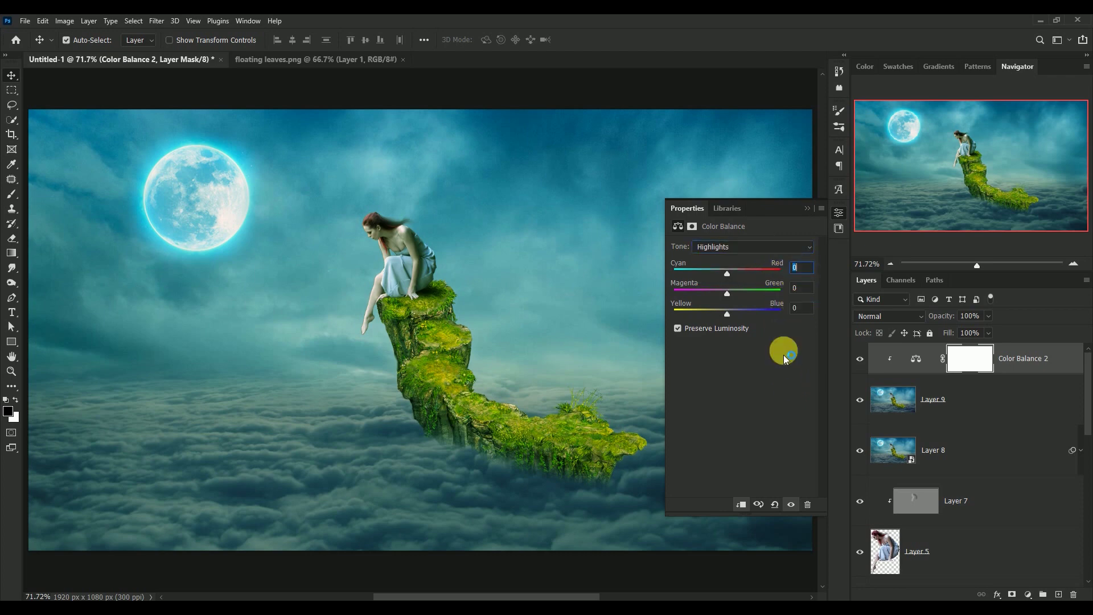
text(+6)
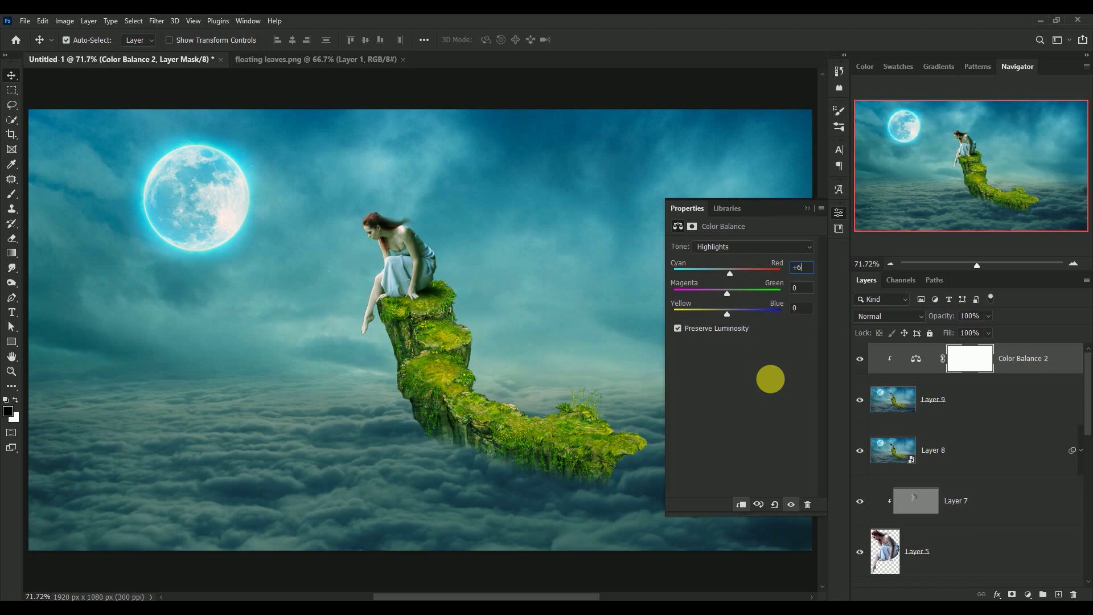
text(4)
key(Tab)
text(-7)
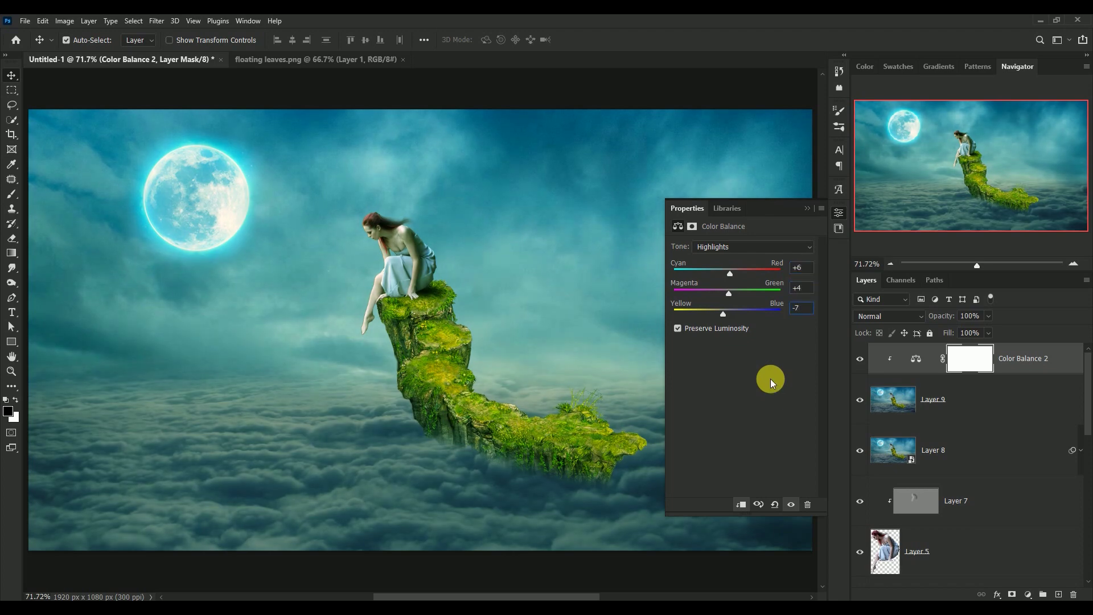
click(807, 209)
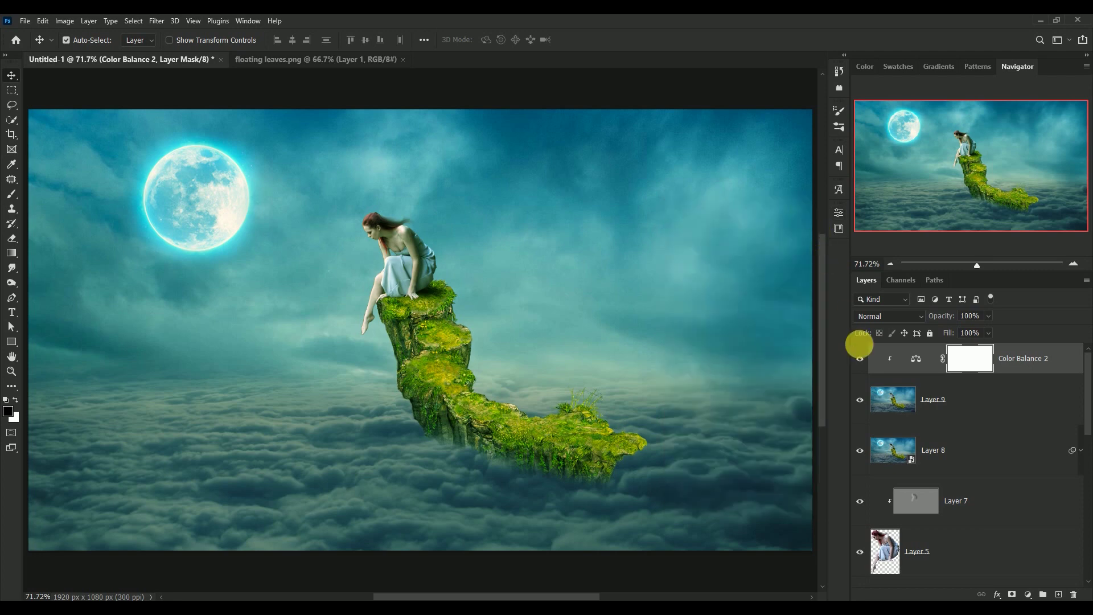
click(859, 359)
- Show Color Balance 2 again and drag the floating leaves into the main composite
click(860, 358)
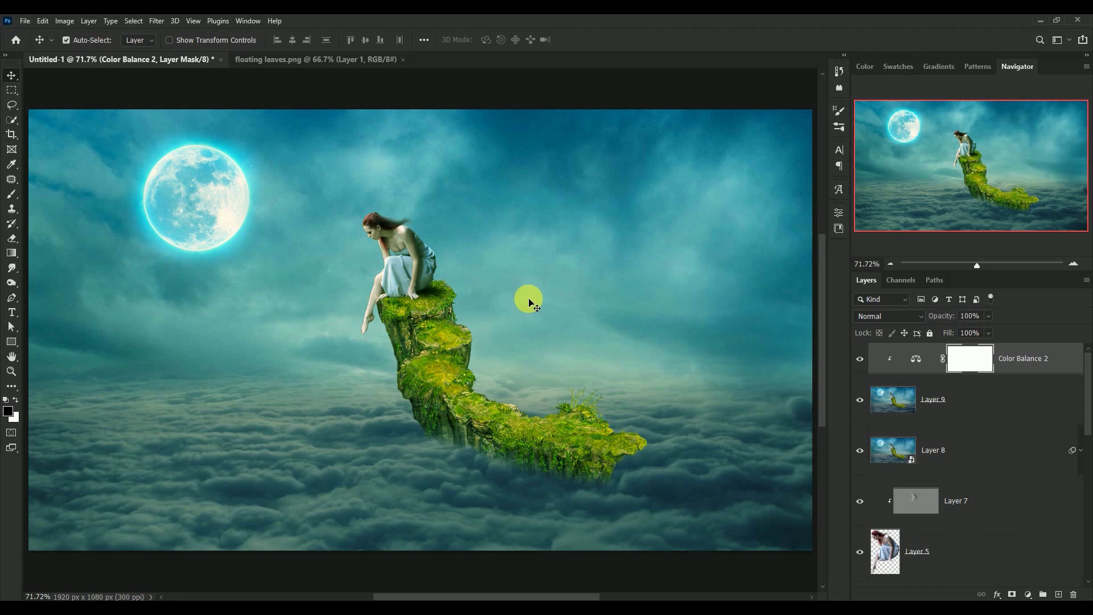
click(312, 66)
mouse_move(558, 251)
mouse_down()
mouse_move(287, 149)
mouse_move(462, 279)
mouse_up()
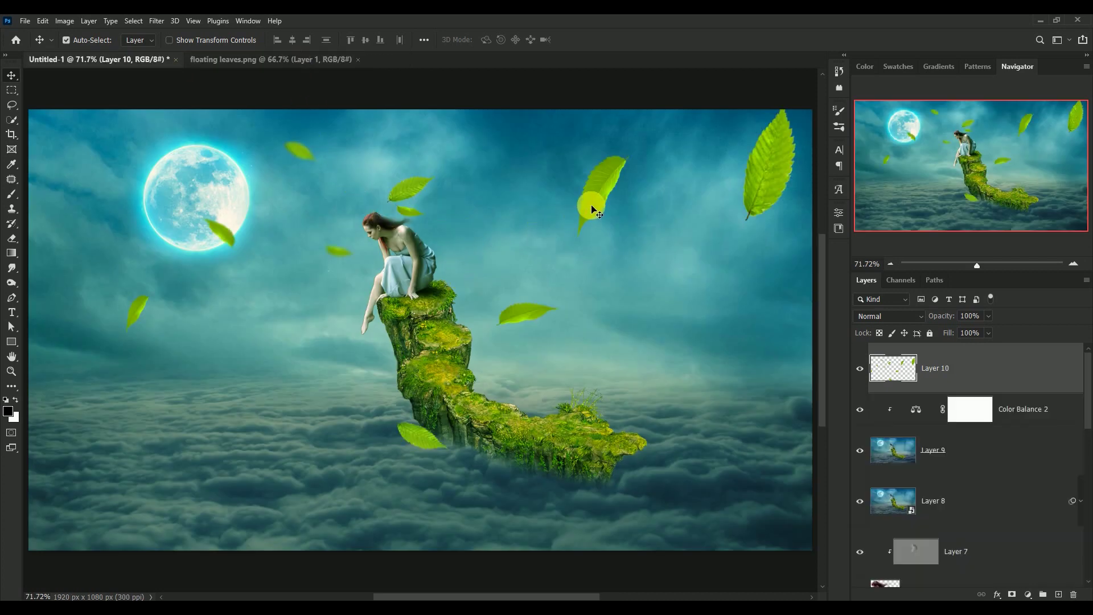
drag(592, 211, 581, 255)
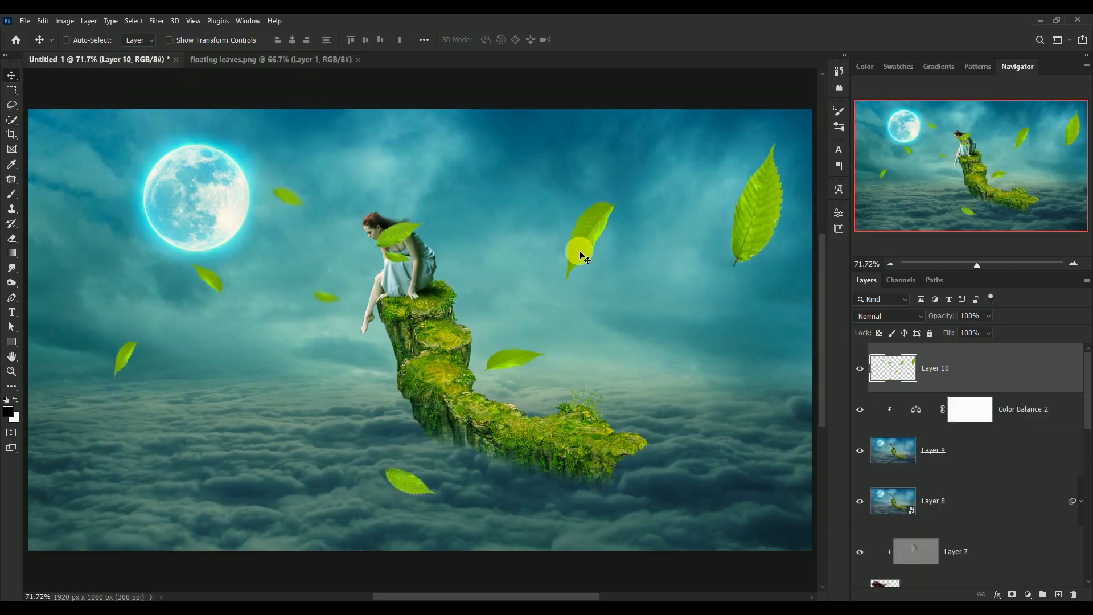
- Scale the leaves to about 22%, rotate them -13° and place them beside the girl's head
key(ctrl+t)
mouse_move(783, 496)
mouse_down()
mouse_move(443, 254)
mouse_move(307, 242)
mouse_up()
drag(288, 165, 609, 180)
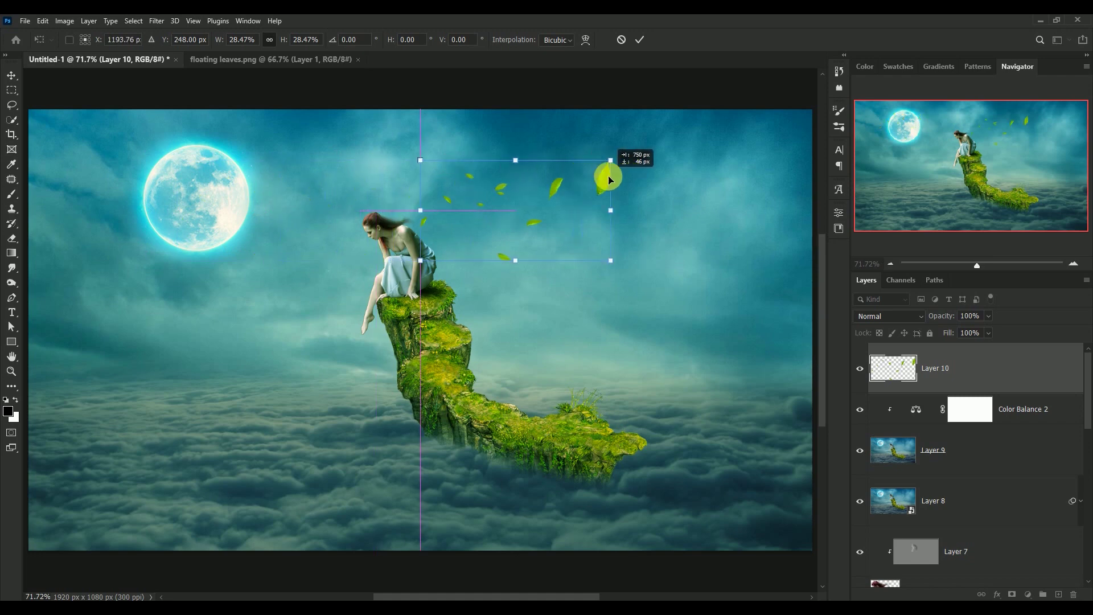
mouse_move(610, 260)
mouse_down()
mouse_move(570, 239)
mouse_move(598, 219)
mouse_up()
drag(557, 168, 542, 161)
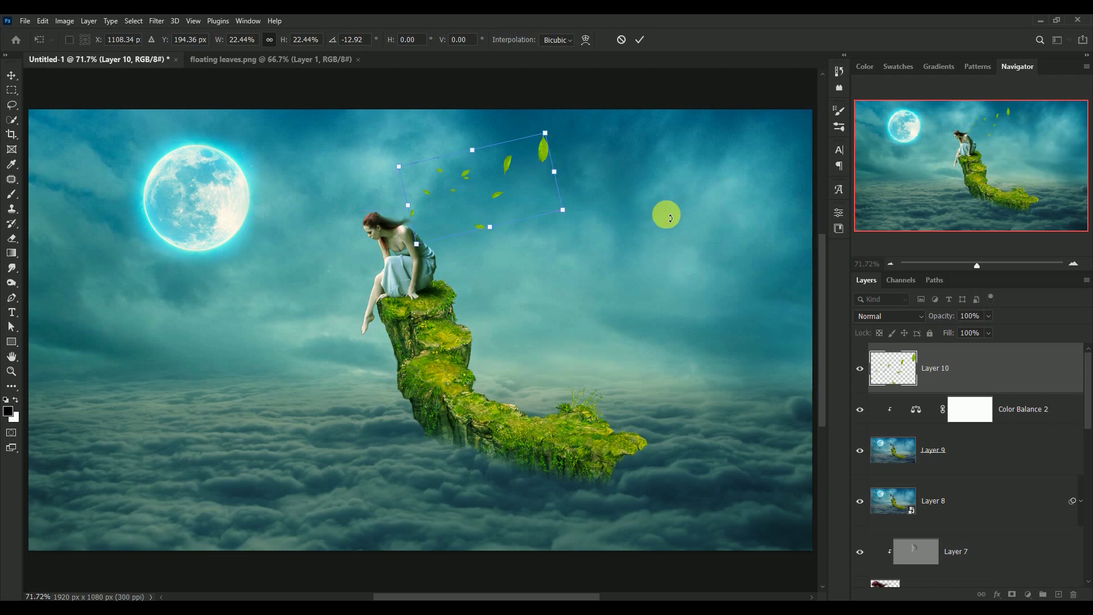
key(Return)
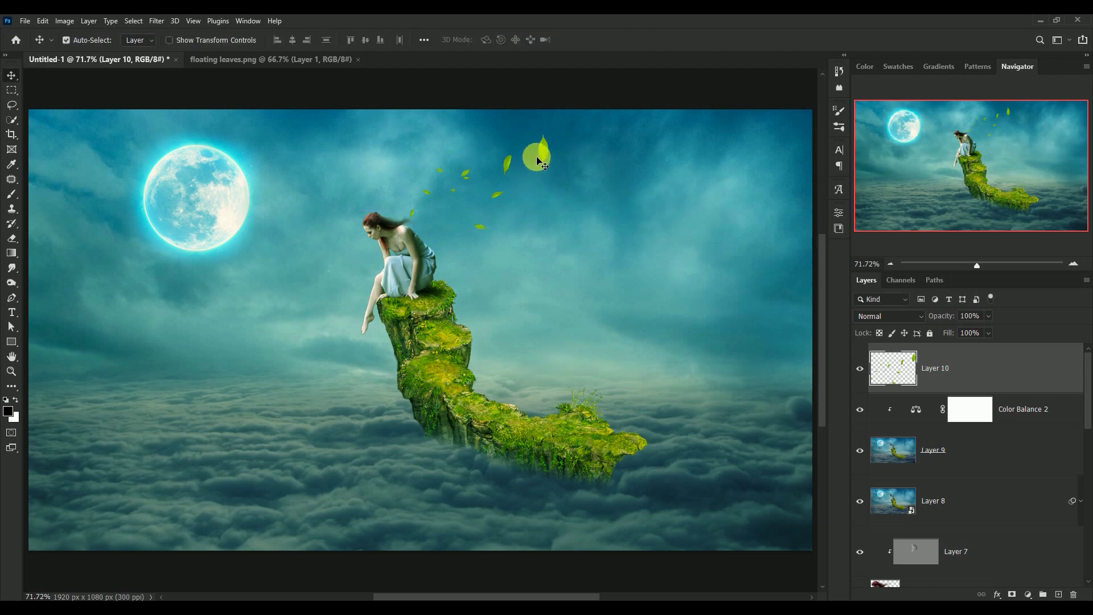
drag(539, 152, 553, 155)
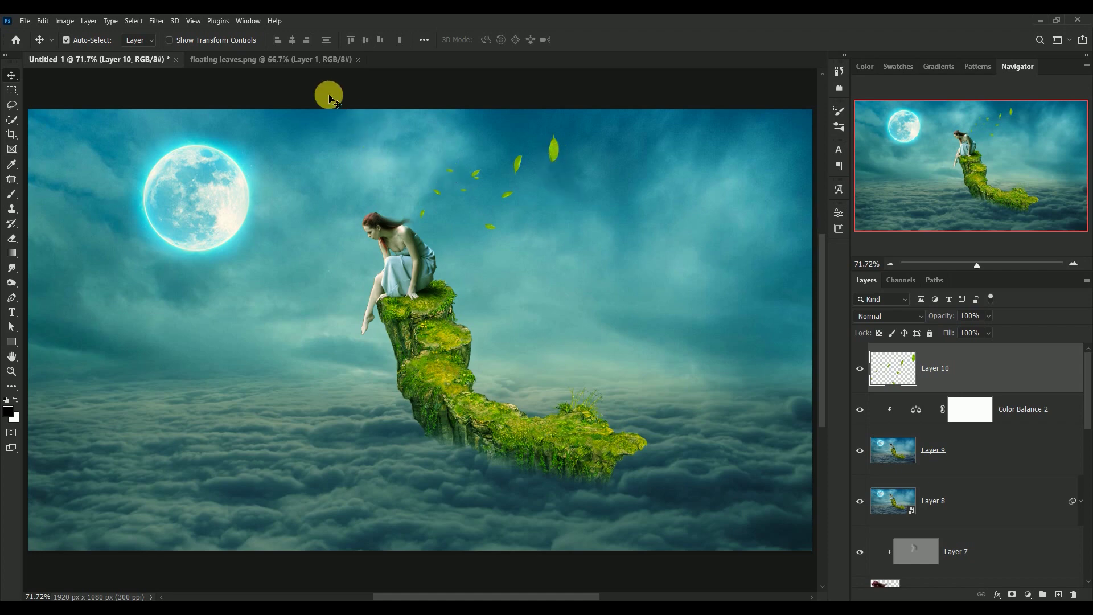
- Close floating leaves.png and give the leaves layer a Camera Raw Tint of -40
click(319, 59)
click(359, 60)
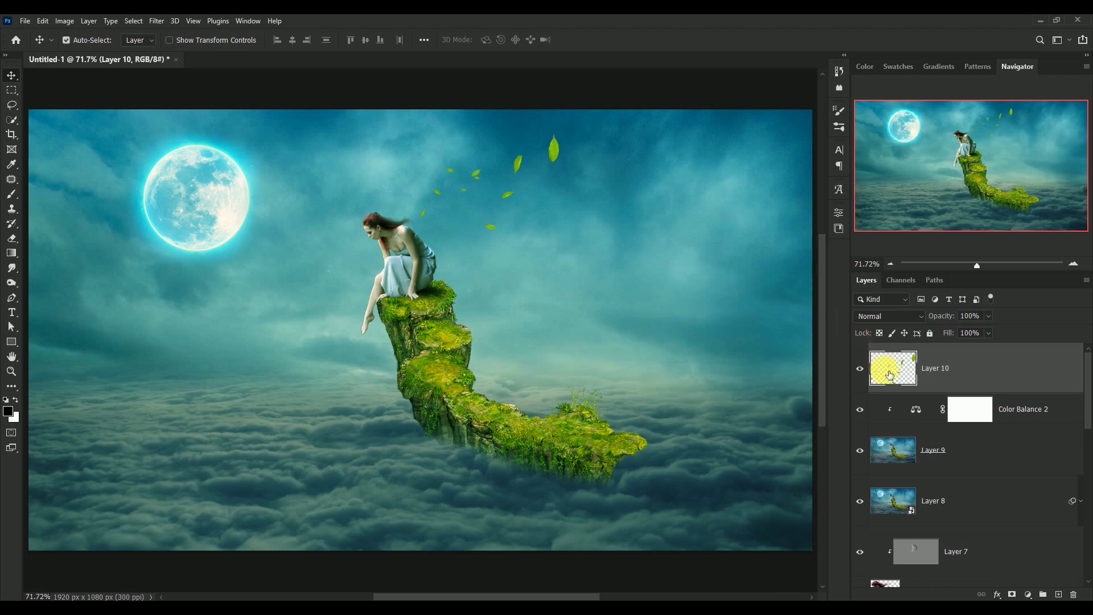
click(156, 21)
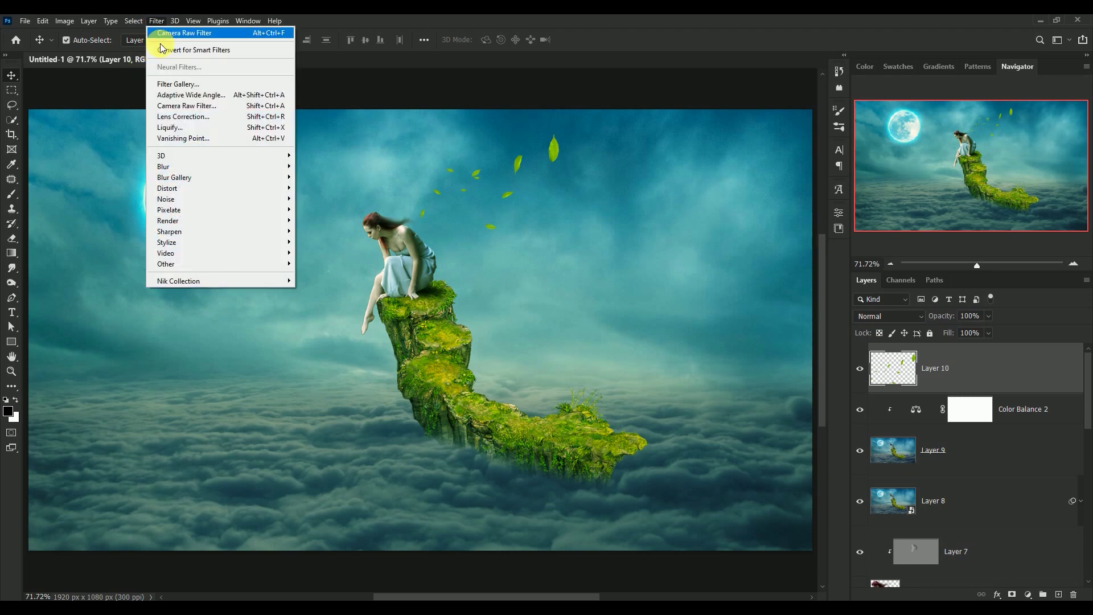
click(165, 107)
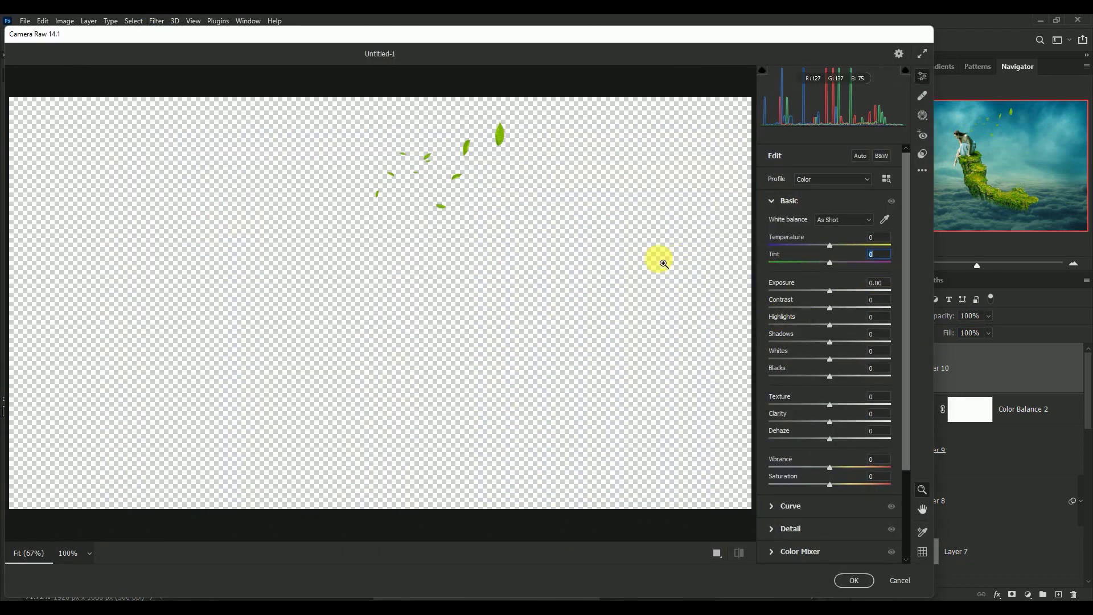
text(40)
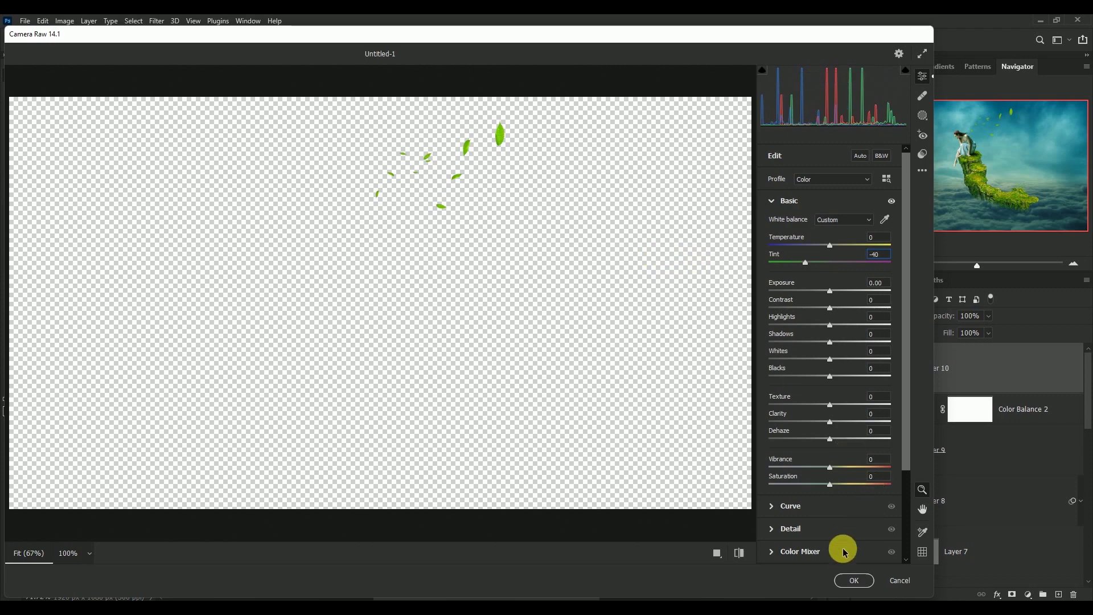
click(841, 580)
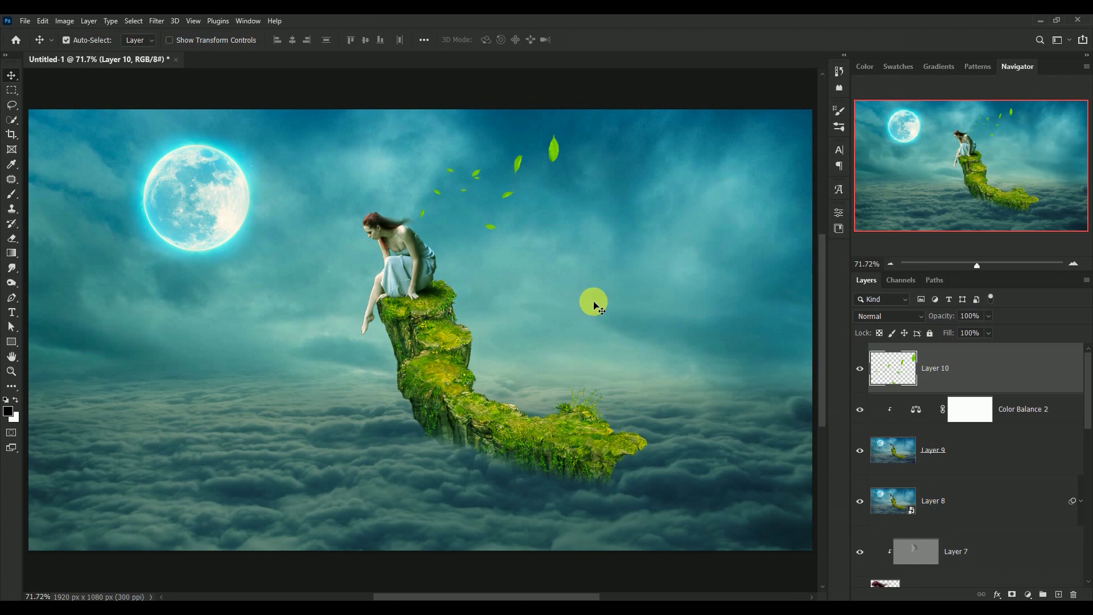
click(860, 368)
click(860, 368)
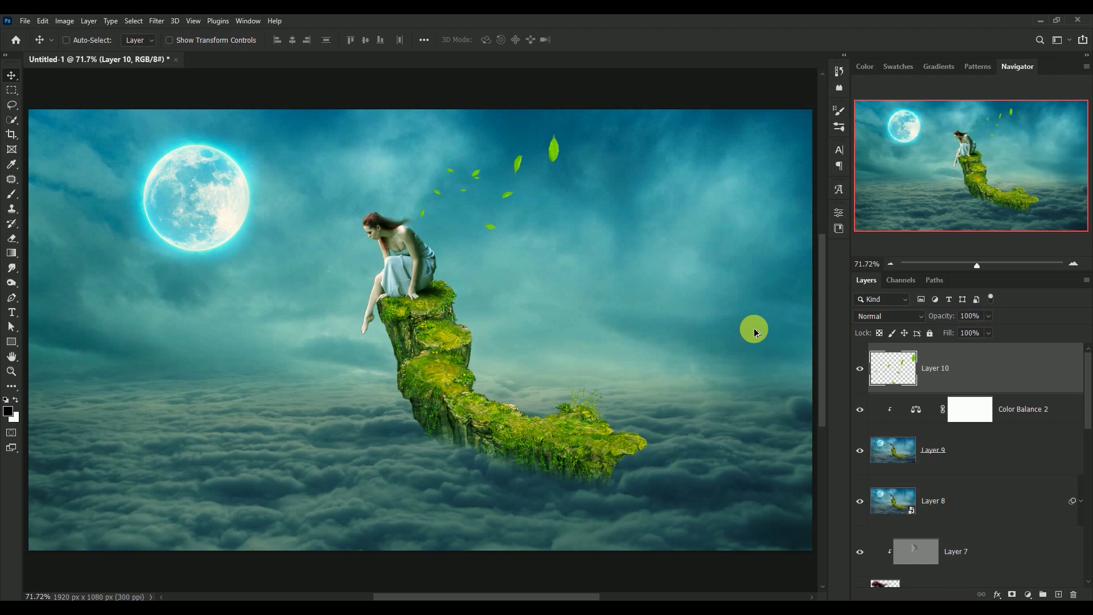
- Stamp visible layers into Layer 11 and apply Oil Paint (Stylization 2.1, Scale 6.4)
key(ctrl+shift+alt+e)
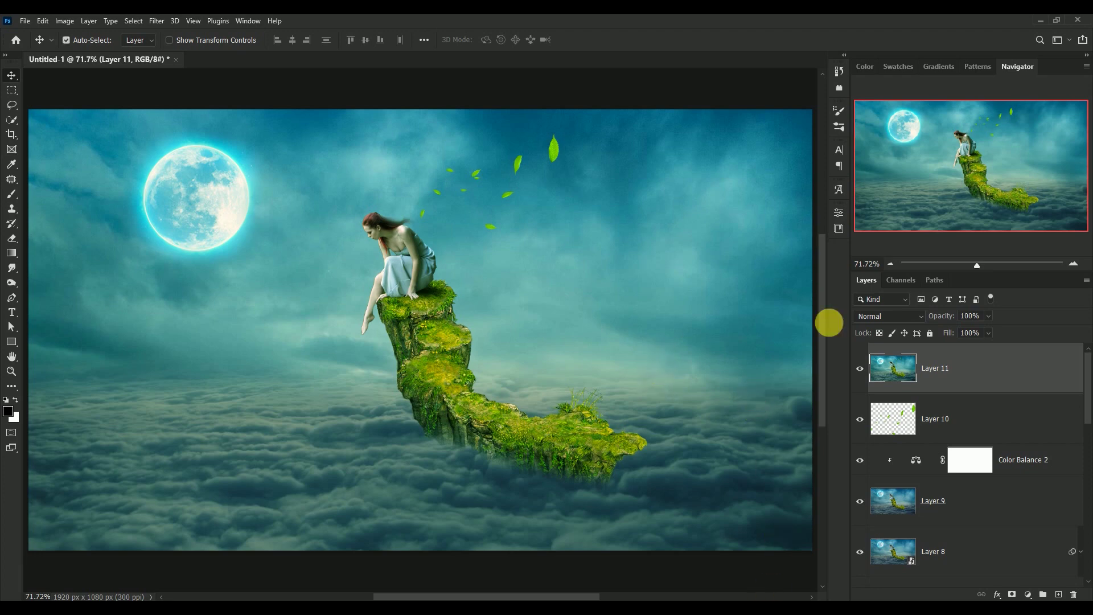
click(173, 21)
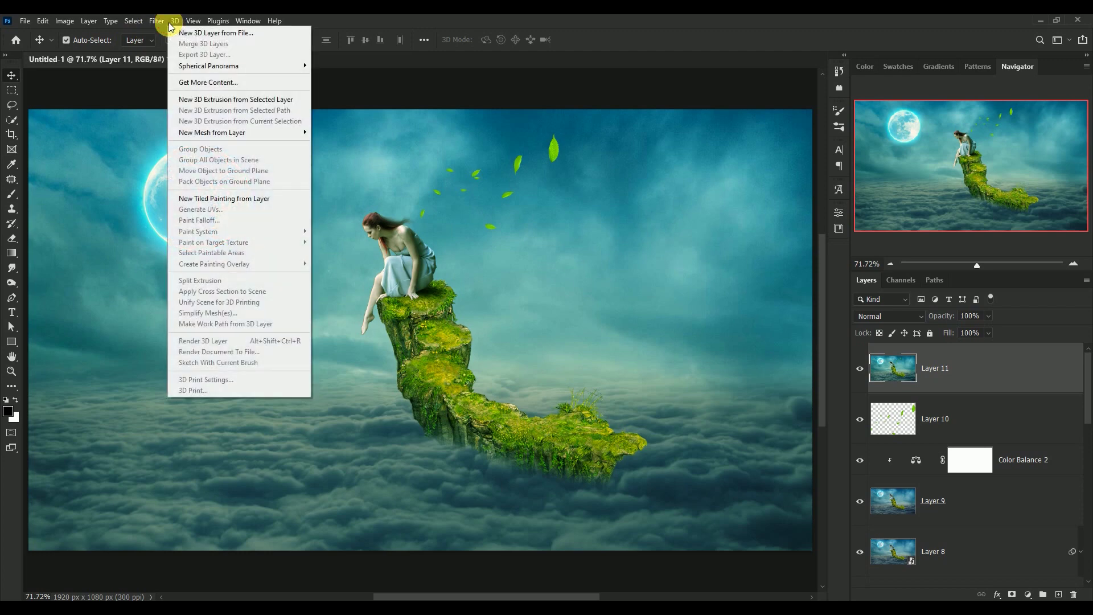
mouse_move(156, 20)
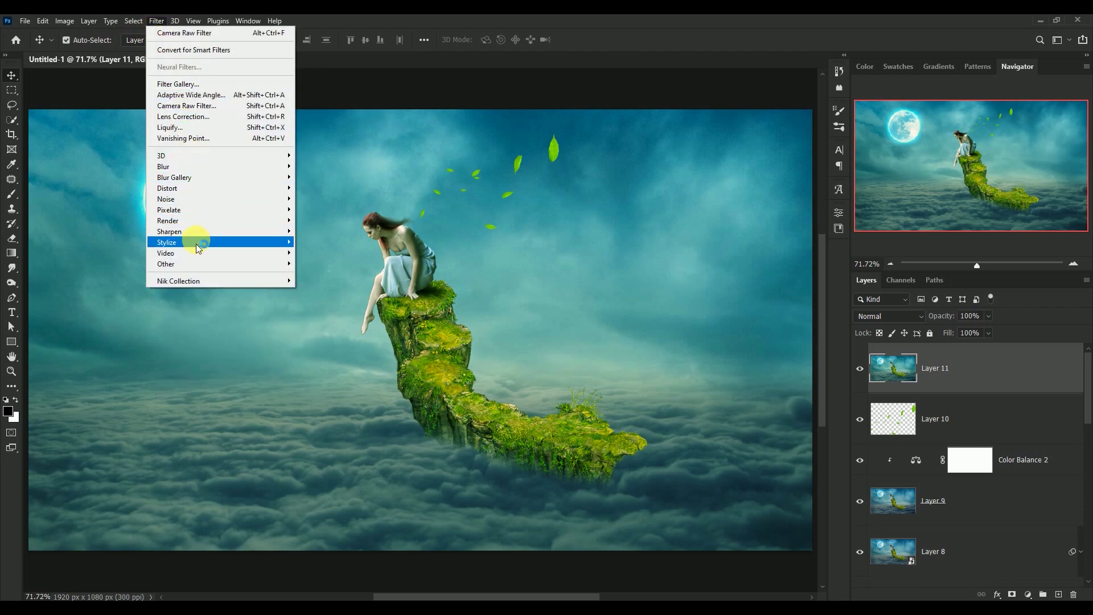
mouse_move(167, 243)
click(345, 285)
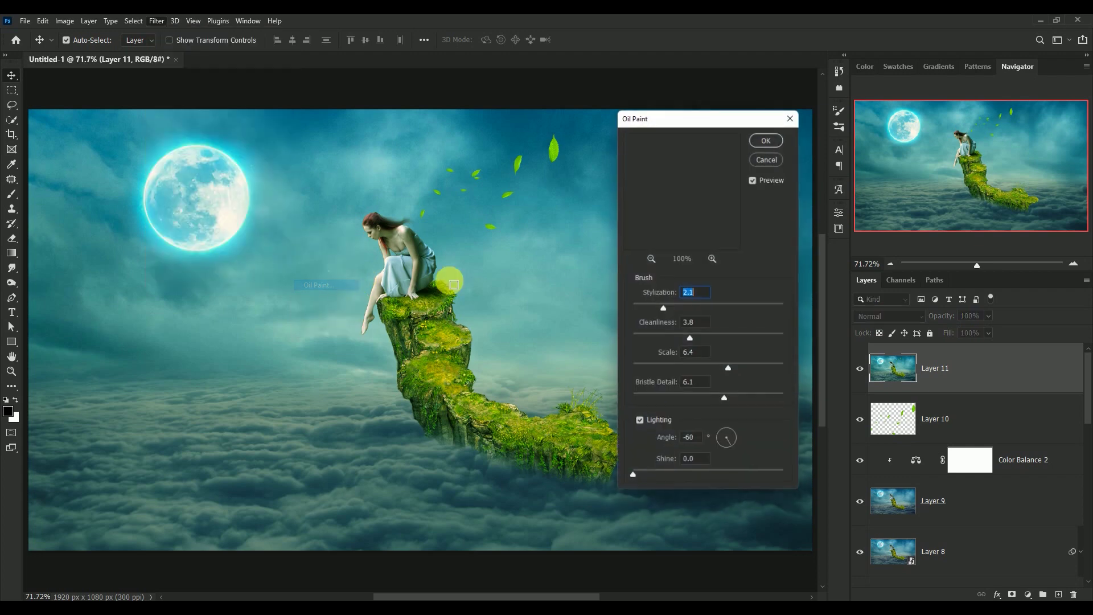
click(650, 259)
click(650, 259)
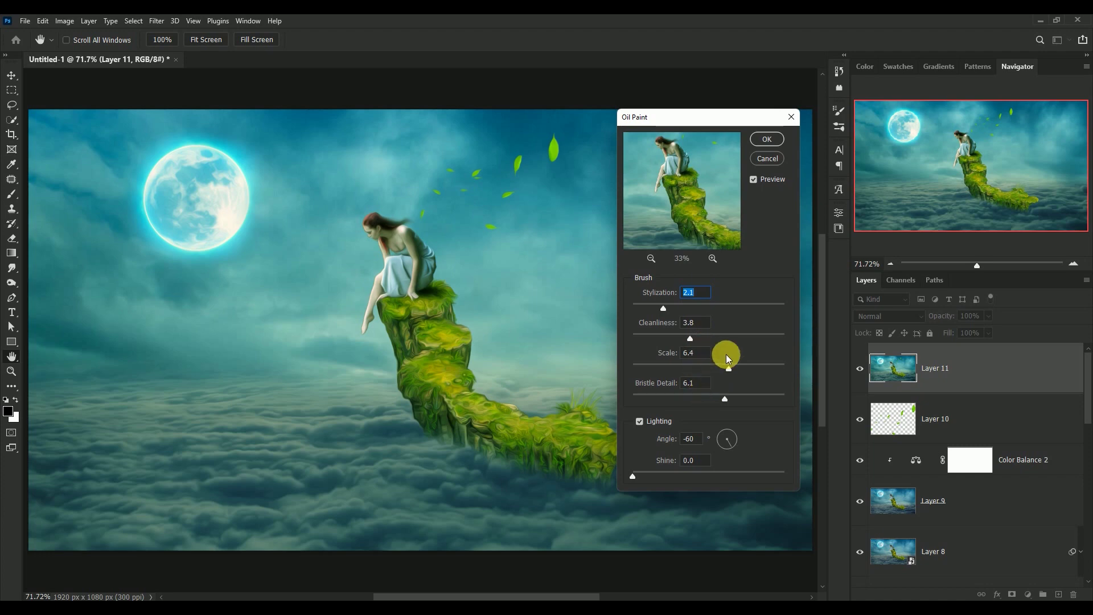
click(766, 139)
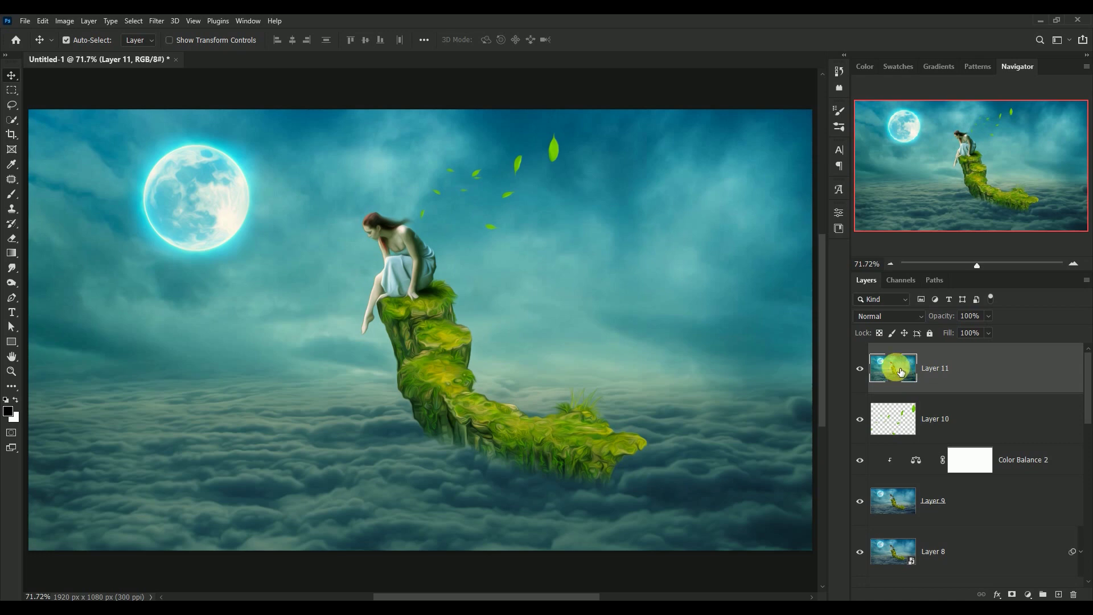
- Add a layer mask to Layer 11 and set up a small black brush zoomed on the girl
click(1014, 594)
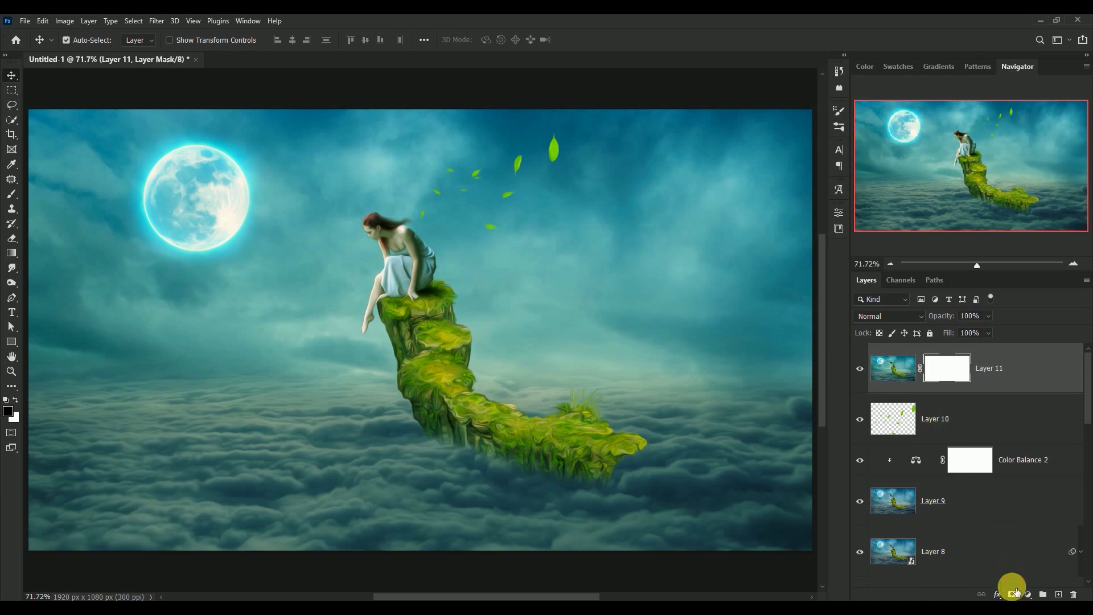
click(11, 198)
ctrl+click(333, 265)
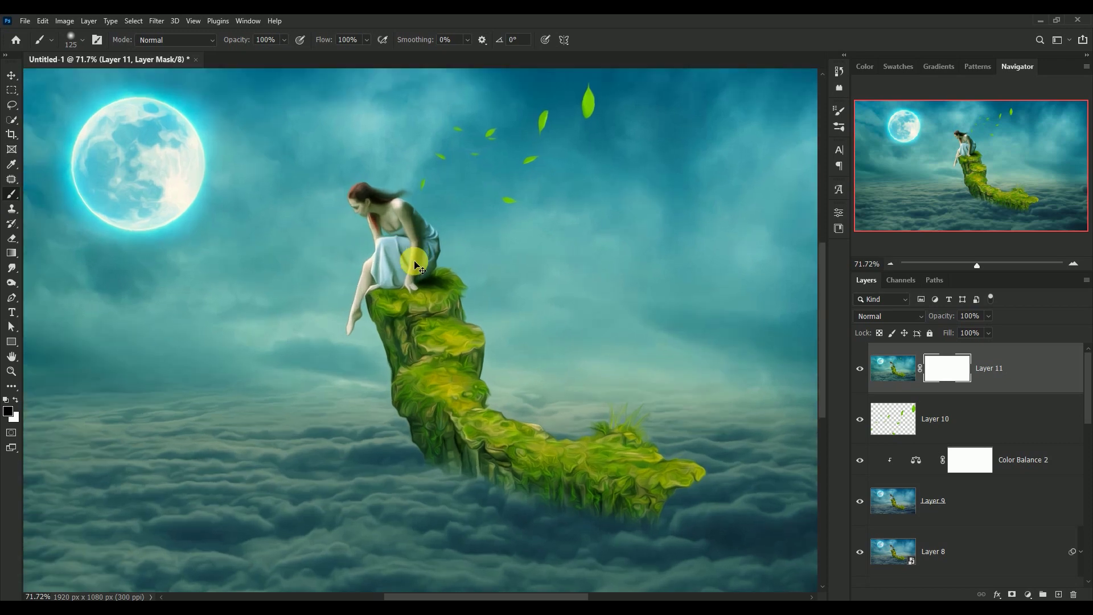
ctrl+click(426, 254)
drag(414, 234, 592, 485)
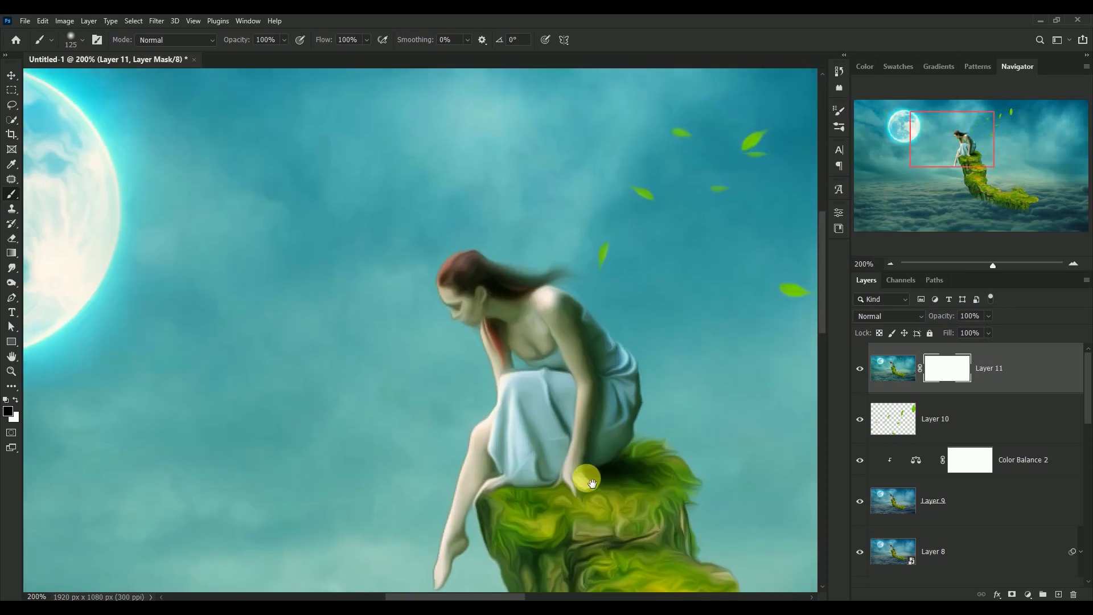
key(bracketleft)
key(bracketleft)
key(bracketleft)
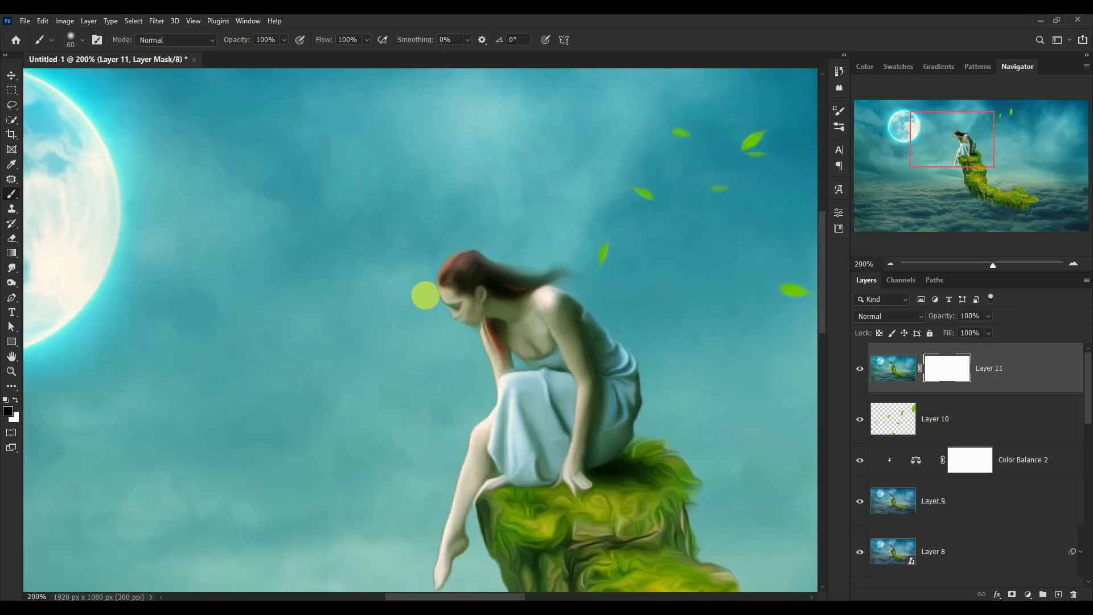
key(x)
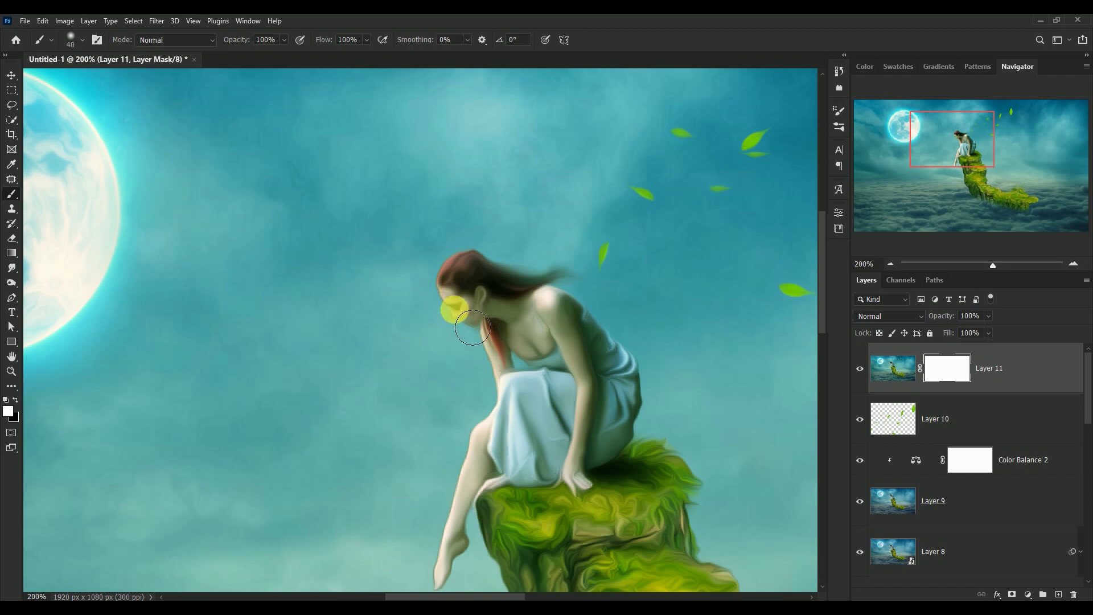
- Paint black on the mask over the girl's face, dress, neck and hand
mouse_move(476, 334)
mouse_down()
mouse_move(471, 327)
mouse_move(483, 335)
mouse_up()
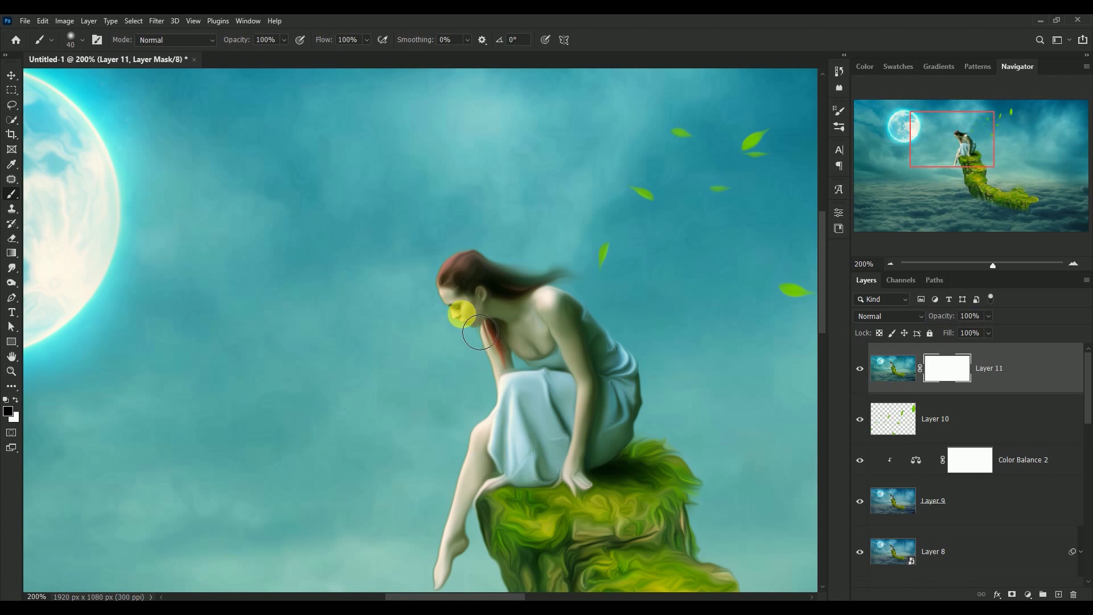
mouse_move(483, 335)
mouse_down()
mouse_move(626, 391)
mouse_move(581, 366)
mouse_move(547, 283)
mouse_move(520, 302)
mouse_move(487, 367)
mouse_move(450, 380)
mouse_up()
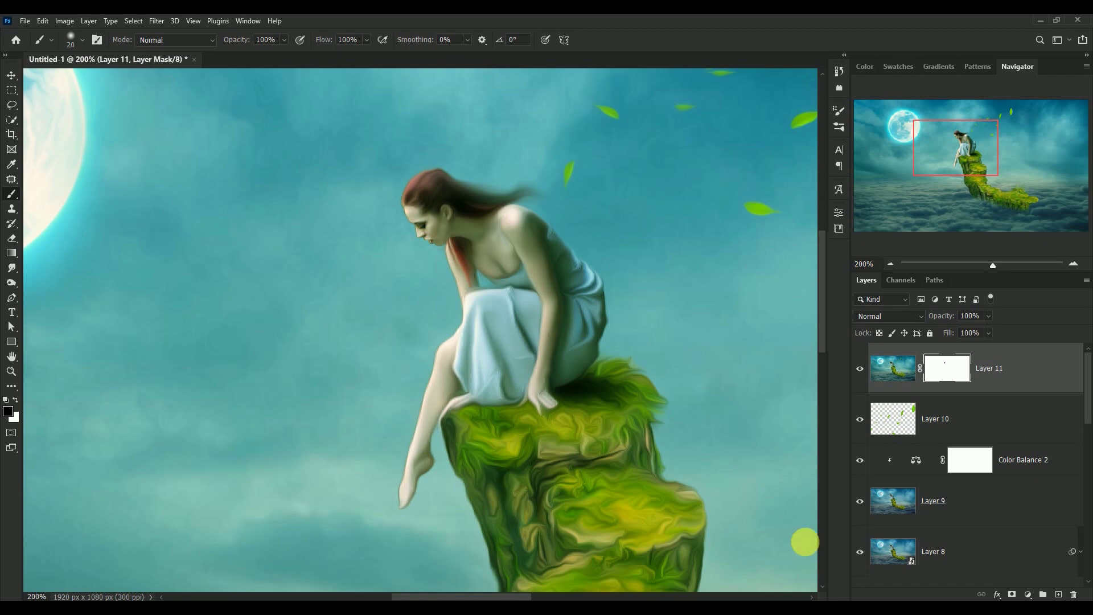
mouse_move(804, 542)
mouse_down()
mouse_move(588, 288)
mouse_move(512, 264)
mouse_move(494, 323)
mouse_up()
scroll(512, 264, up, 1)
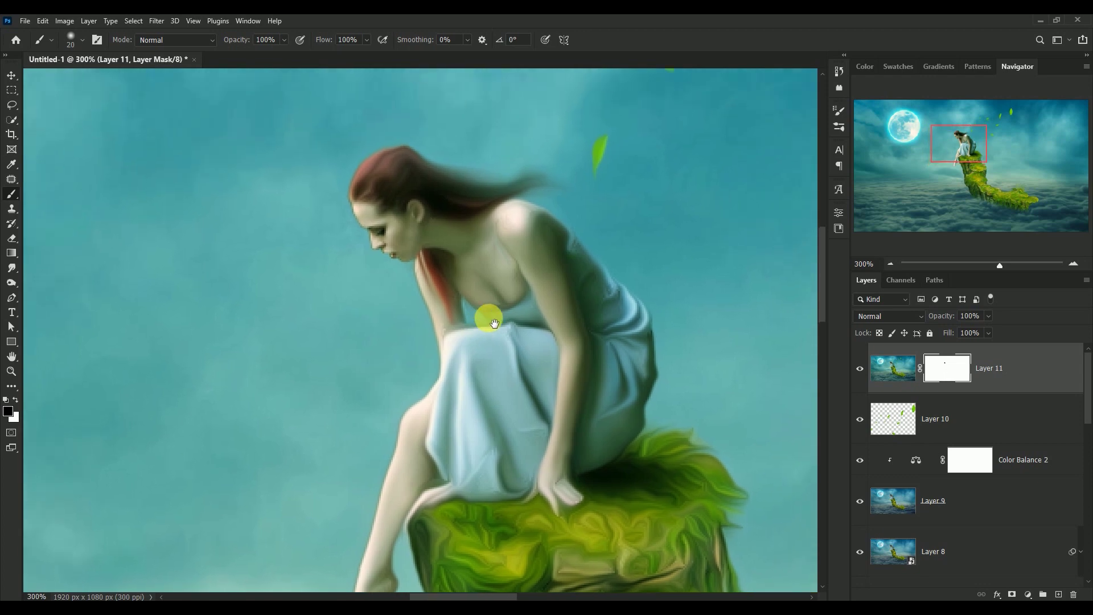
key(bracketleft)
key(bracketleft)
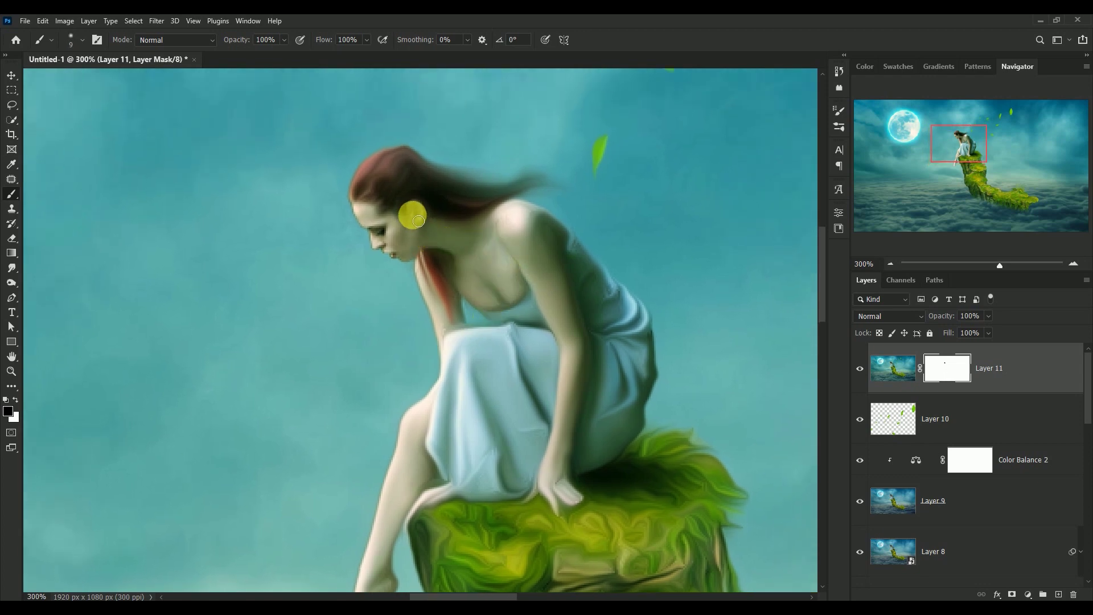
mouse_move(418, 221)
mouse_down()
mouse_move(424, 210)
mouse_move(418, 257)
mouse_move(376, 230)
mouse_move(370, 210)
mouse_move(440, 244)
mouse_move(433, 236)
mouse_move(473, 235)
mouse_move(481, 295)
mouse_move(497, 305)
mouse_move(461, 277)
mouse_move(512, 291)
mouse_move(480, 251)
mouse_move(502, 261)
mouse_move(483, 231)
mouse_move(515, 220)
mouse_move(539, 263)
mouse_move(539, 248)
mouse_move(574, 343)
mouse_move(556, 501)
mouse_move(541, 484)
mouse_move(522, 495)
mouse_move(550, 485)
mouse_move(575, 493)
mouse_move(564, 477)
mouse_move(578, 319)
mouse_move(532, 214)
mouse_move(439, 421)
mouse_move(456, 451)
mouse_move(571, 317)
mouse_move(574, 332)
mouse_move(542, 357)
mouse_move(560, 360)
mouse_move(532, 356)
mouse_move(517, 373)
mouse_move(555, 355)
mouse_move(536, 286)
mouse_move(542, 271)
mouse_move(538, 303)
mouse_move(527, 291)
mouse_up()
key(bracketright)
key(bracketleft)
key(bracketleft)
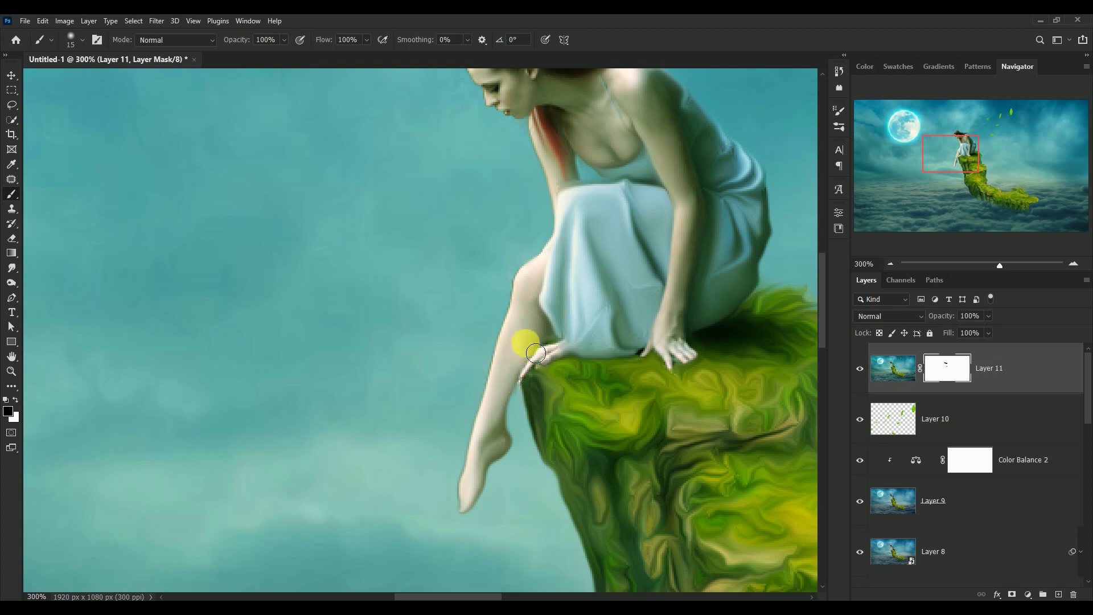
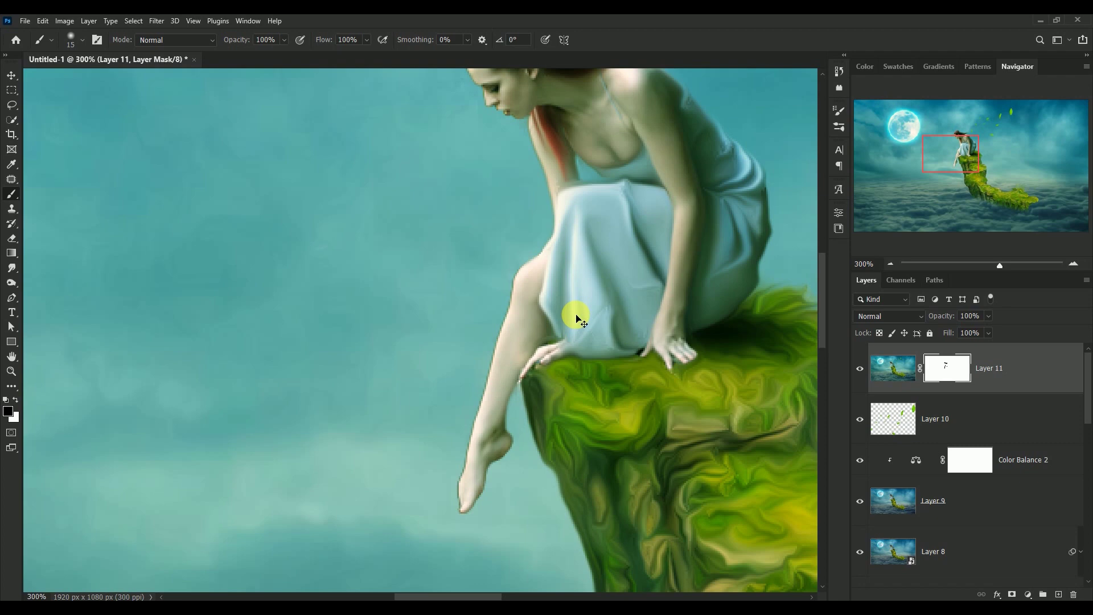
- Zoom to 100% around the moon and enlarge the mask brush to 300
key(ctrl+0)
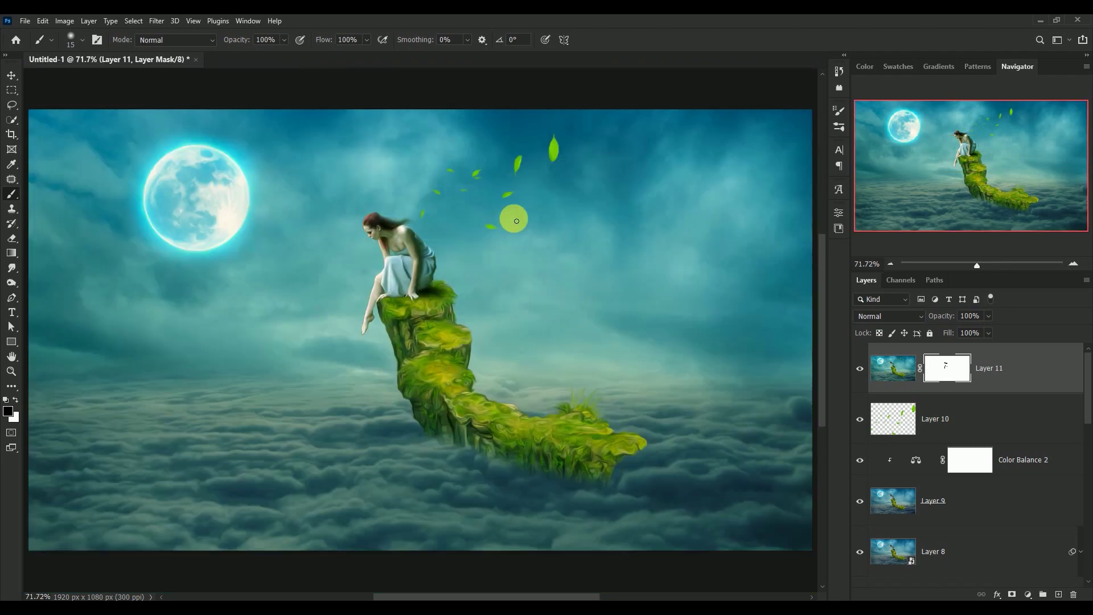
scroll(514, 222, up, 1)
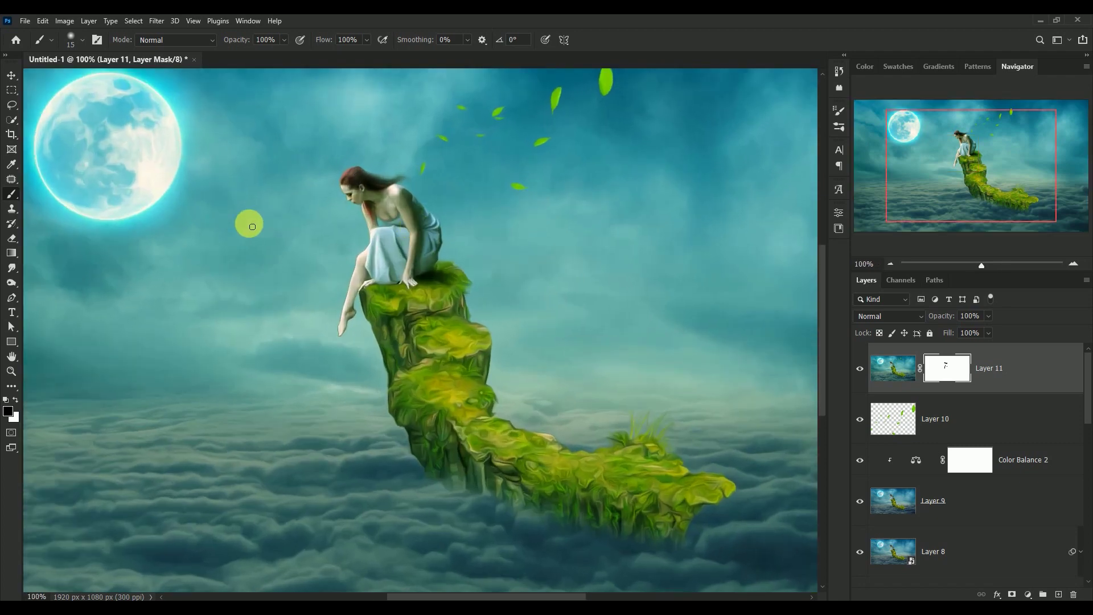
mouse_move(246, 222)
mouse_down()
mouse_move(467, 364)
mouse_move(439, 352)
mouse_up()
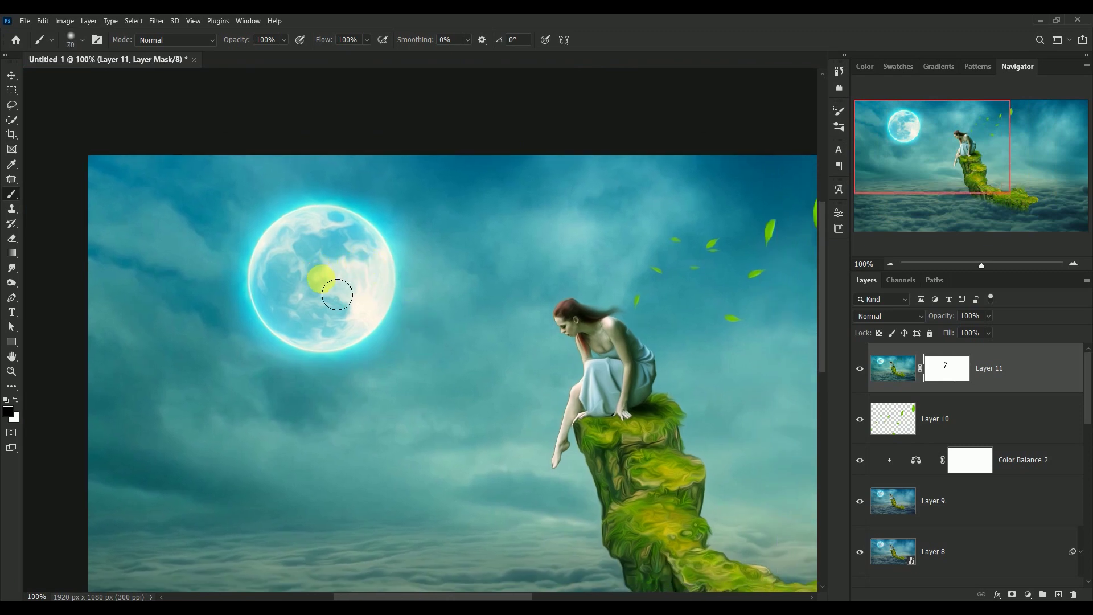
key(bracketright)
key(bracketright)
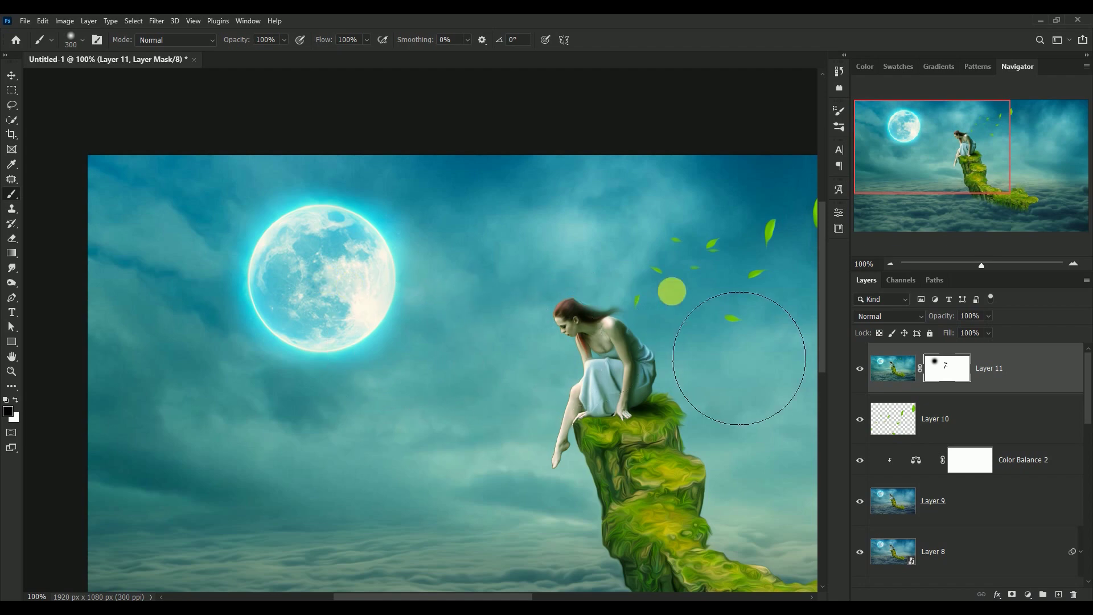
- Shrink the brush to leaf size and paint over three drifting leaves to restore their detail
drag(611, 304, 352, 316)
key(bracketleft)
key(bracketleft)
key(bracketleft)
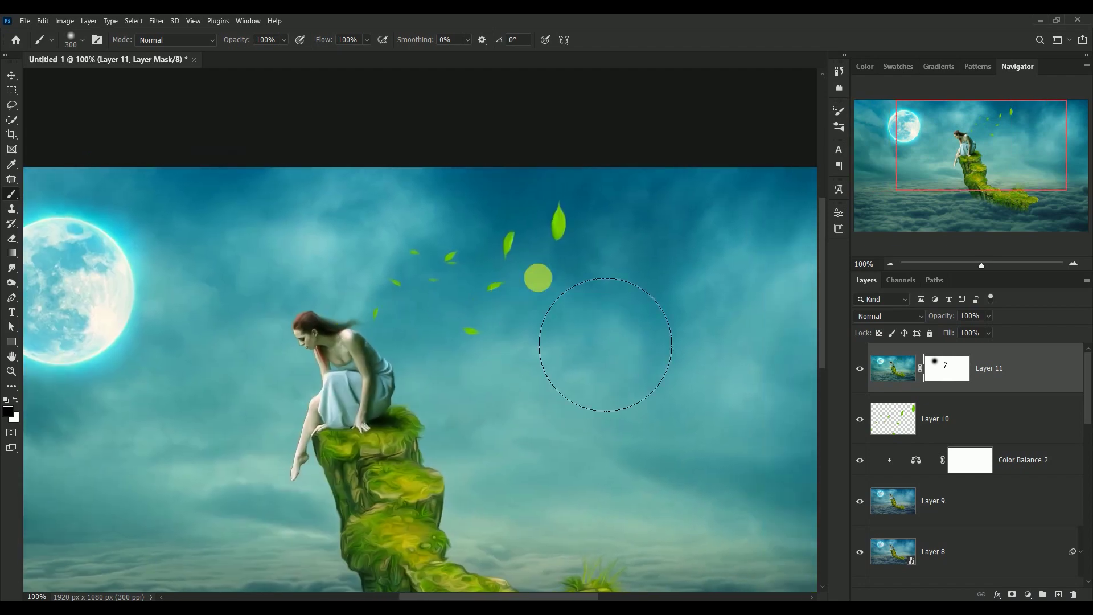
key(bracketleft)
key(bracketleft)
key(bracketleft)
key(bracketleft)
key(bracketleft)
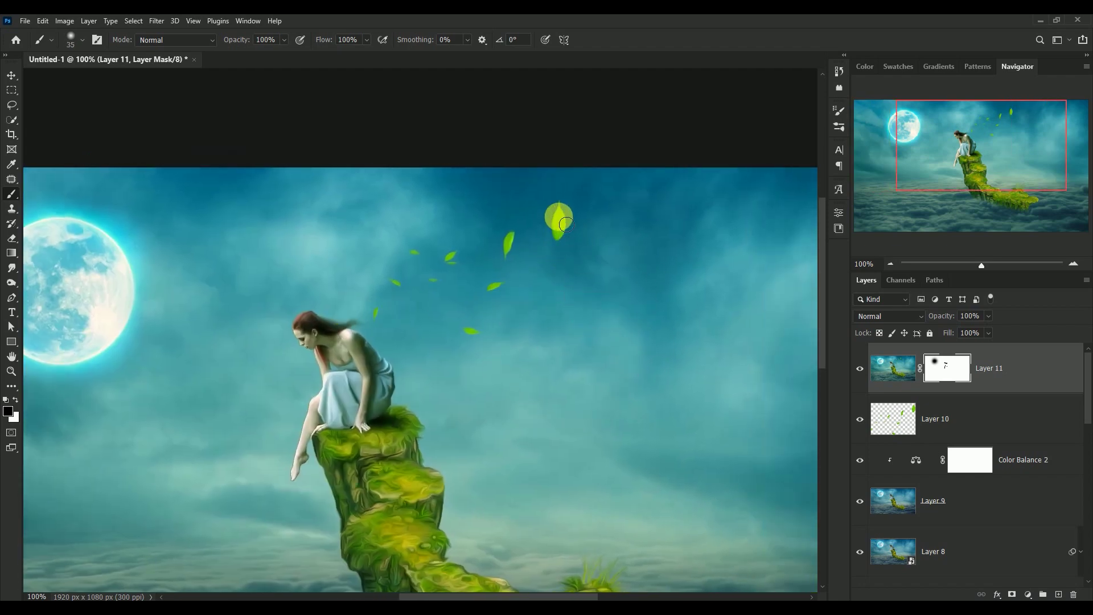
click(508, 251)
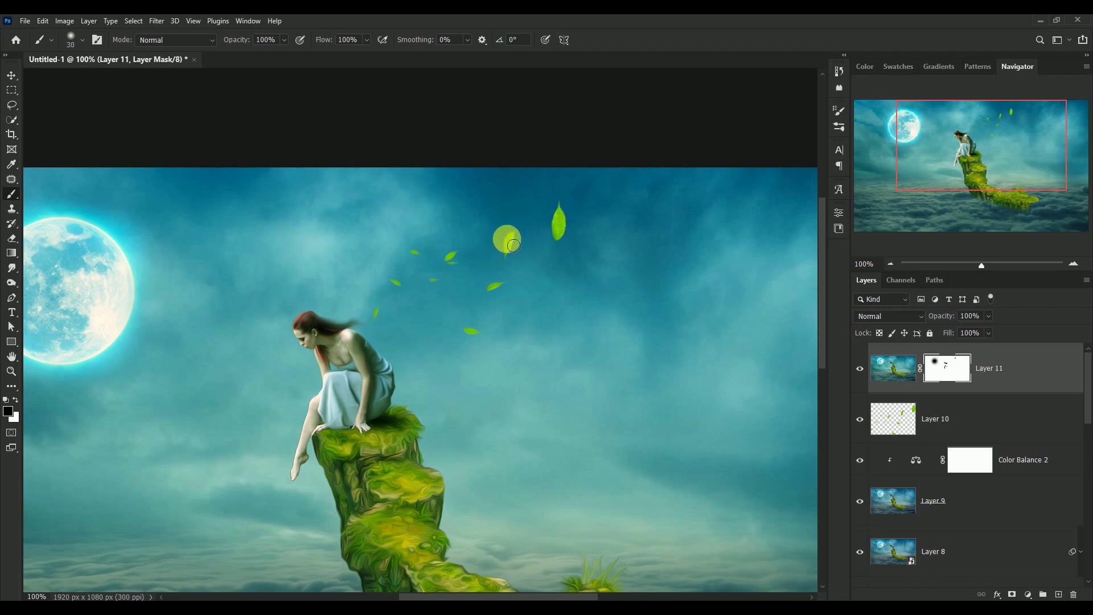
click(504, 287)
click(465, 274)
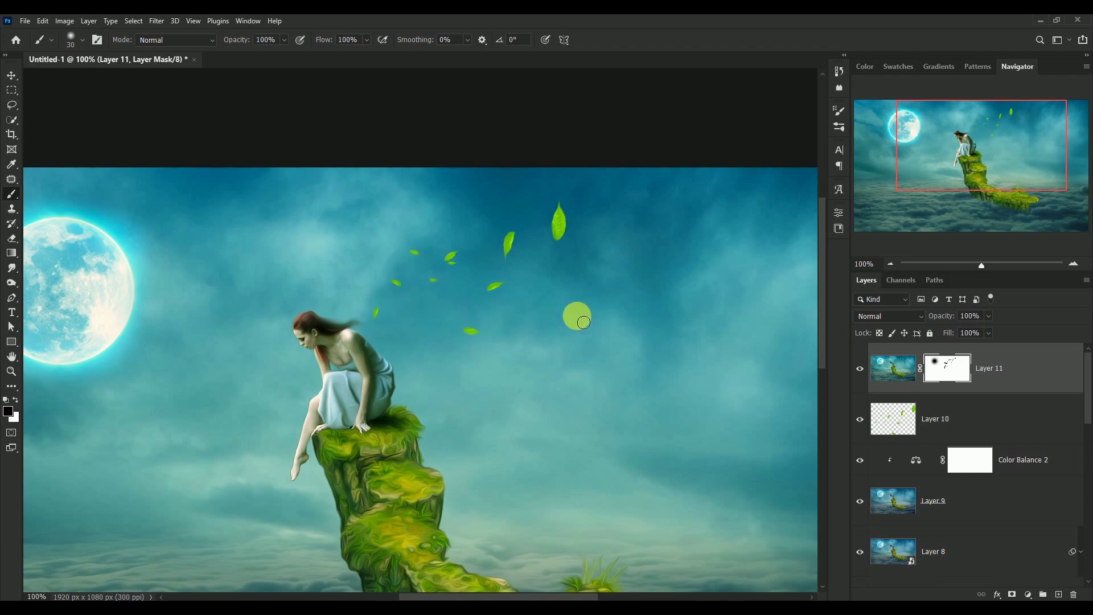
mouse_move(573, 318)
mouse_down()
mouse_move(602, 215)
mouse_move(672, 217)
mouse_up()
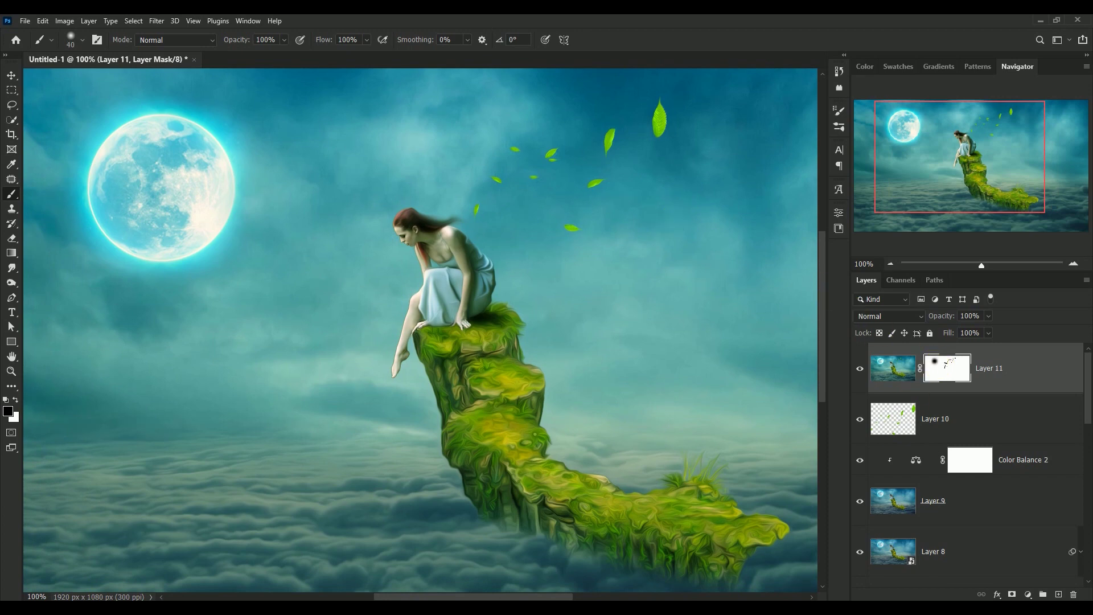
- Paint Layer 11's mask over the grass, mossy rock and cliff faces with 60–150 brush sizes
mouse_move(577, 353)
mouse_down()
mouse_move(517, 274)
mouse_move(521, 256)
mouse_up()
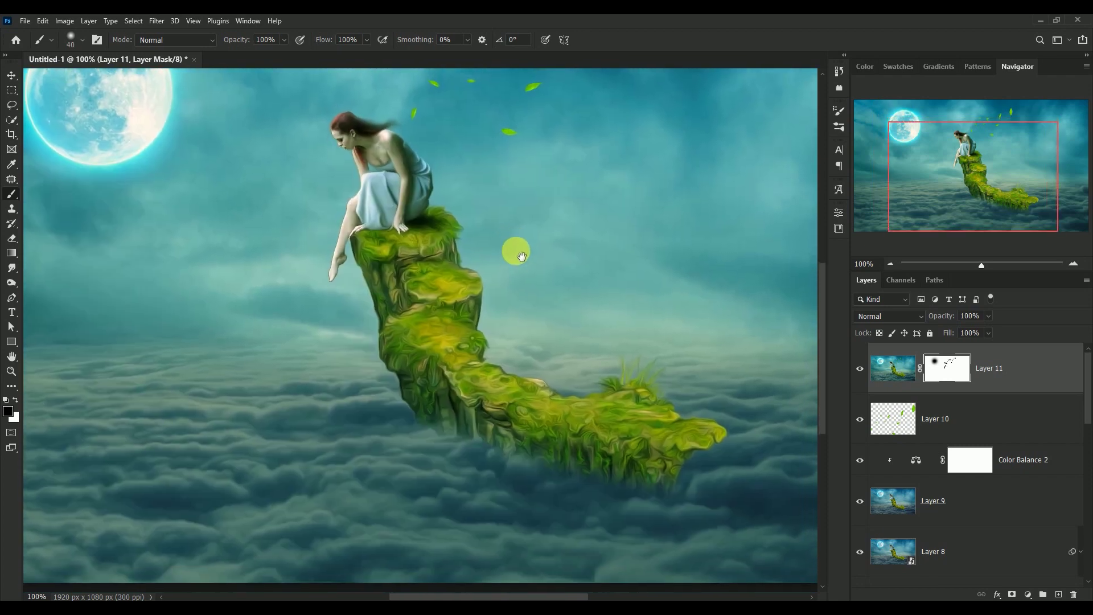
key(bracketright)
key(bracketright)
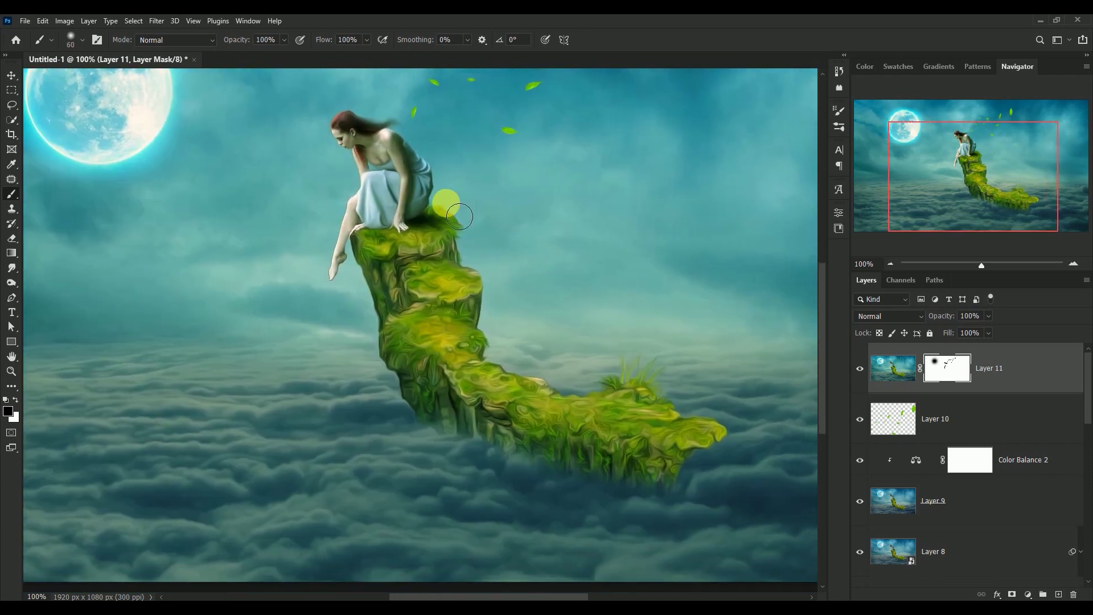
mouse_move(468, 225)
mouse_down()
mouse_move(464, 265)
mouse_move(512, 316)
mouse_move(527, 364)
mouse_move(738, 452)
mouse_move(729, 484)
mouse_move(639, 517)
mouse_move(478, 463)
mouse_move(401, 391)
mouse_move(370, 299)
mouse_move(392, 267)
mouse_move(426, 250)
mouse_move(407, 254)
mouse_move(428, 259)
mouse_move(394, 269)
mouse_move(387, 344)
mouse_move(422, 451)
mouse_move(476, 487)
mouse_move(441, 333)
mouse_move(501, 396)
mouse_move(598, 410)
mouse_move(561, 410)
mouse_move(652, 434)
mouse_move(443, 349)
mouse_move(427, 325)
mouse_move(456, 304)
mouse_move(455, 240)
mouse_move(385, 263)
mouse_move(390, 295)
mouse_move(379, 248)
mouse_up()
key(bracketright)
key(bracketright)
key(bracketleft)
key(bracketleft)
key(bracketleft)
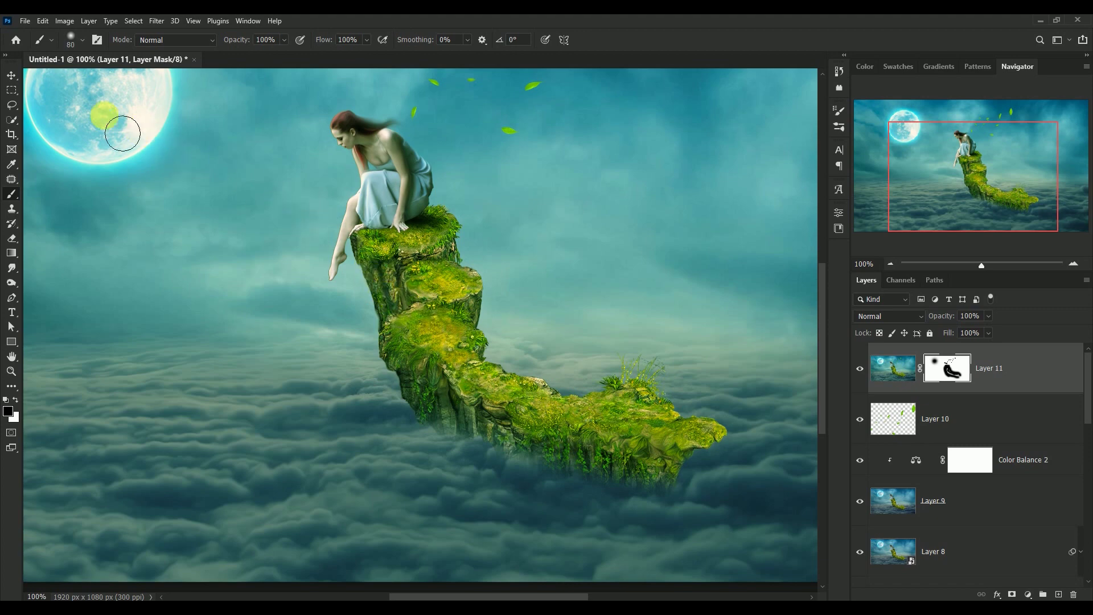
- With the Move tool and Auto-Select, target Layer 11's image thumbnail and fit the image on screen
click(11, 76)
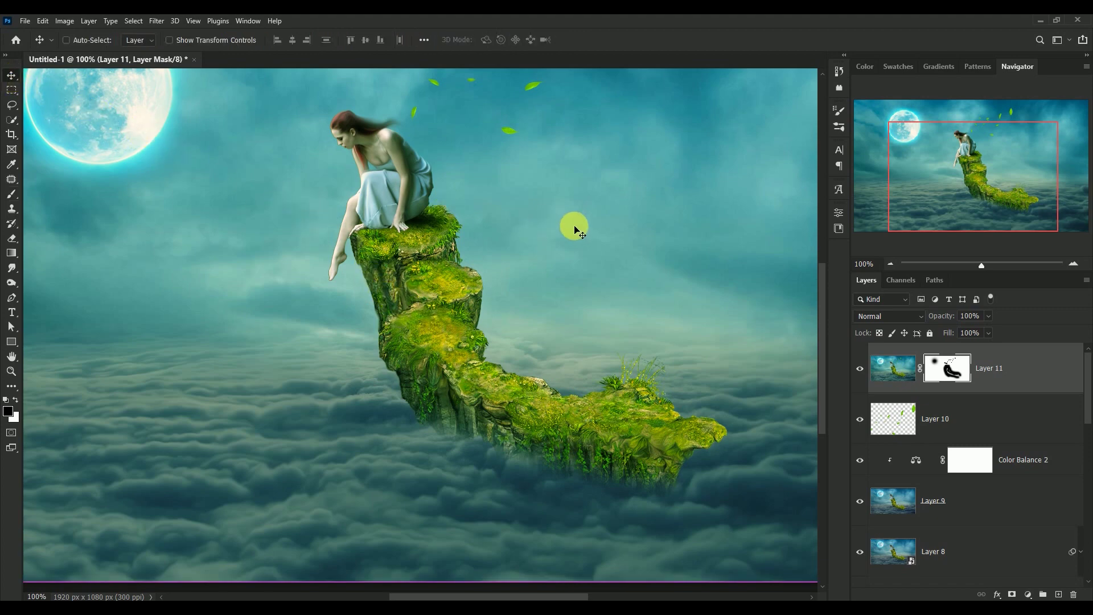
key(ctrl+0)
key(ctrl)
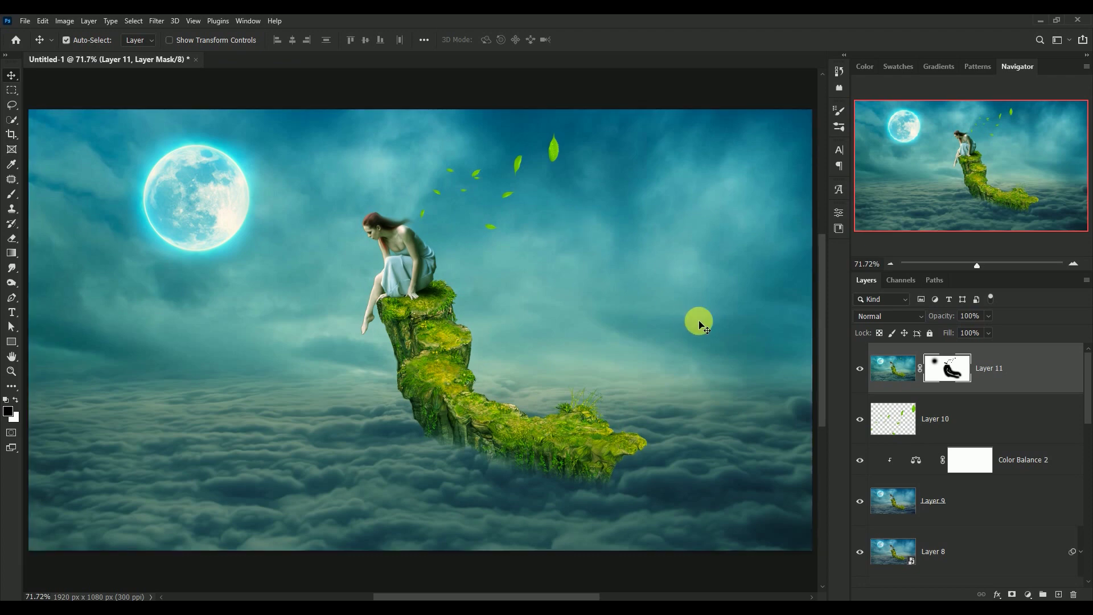
click(888, 375)
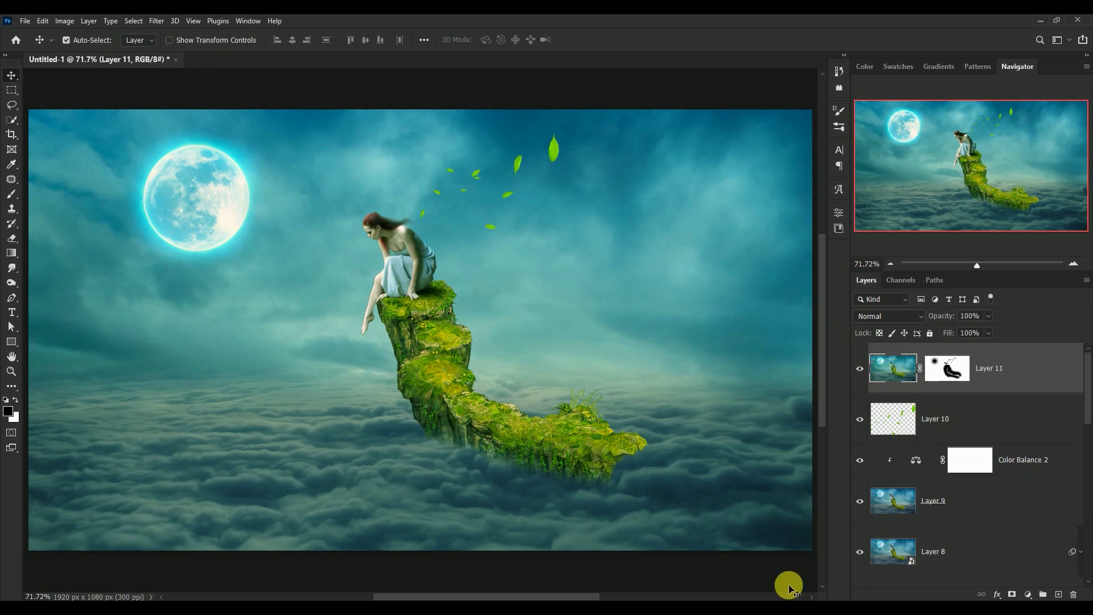
key(ctrl+minus)
key(ctrl+minus)
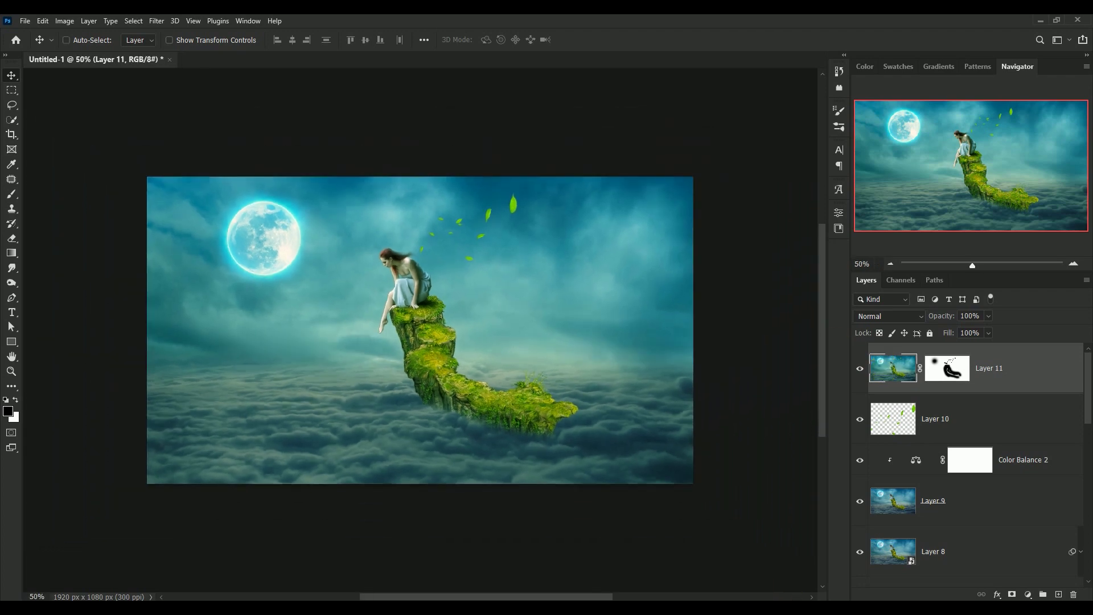
key(ctrl+0)
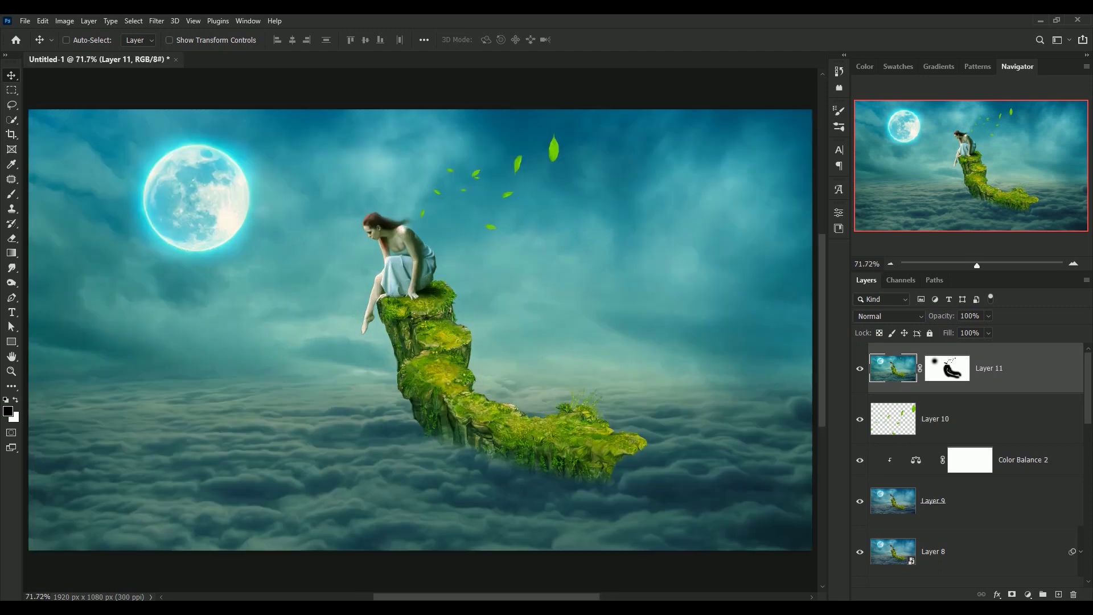